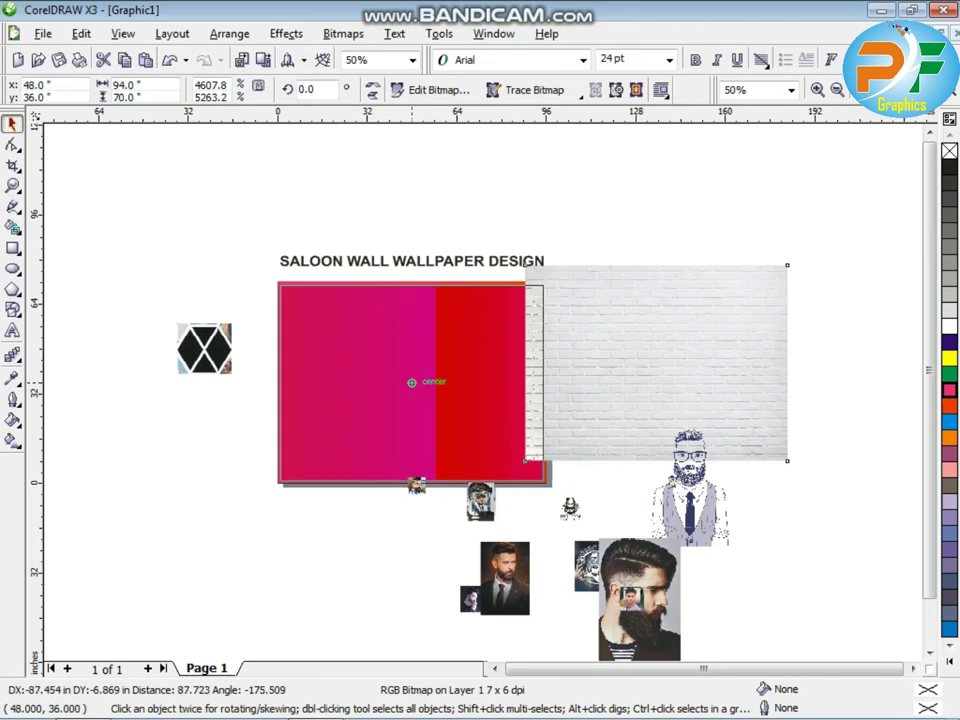
Group the white brick wall image with the gradient frame on the page
{"action": "scroll", "coordinate": [428, 402], "scroll_direction": "up", "scroll_amount": 1}
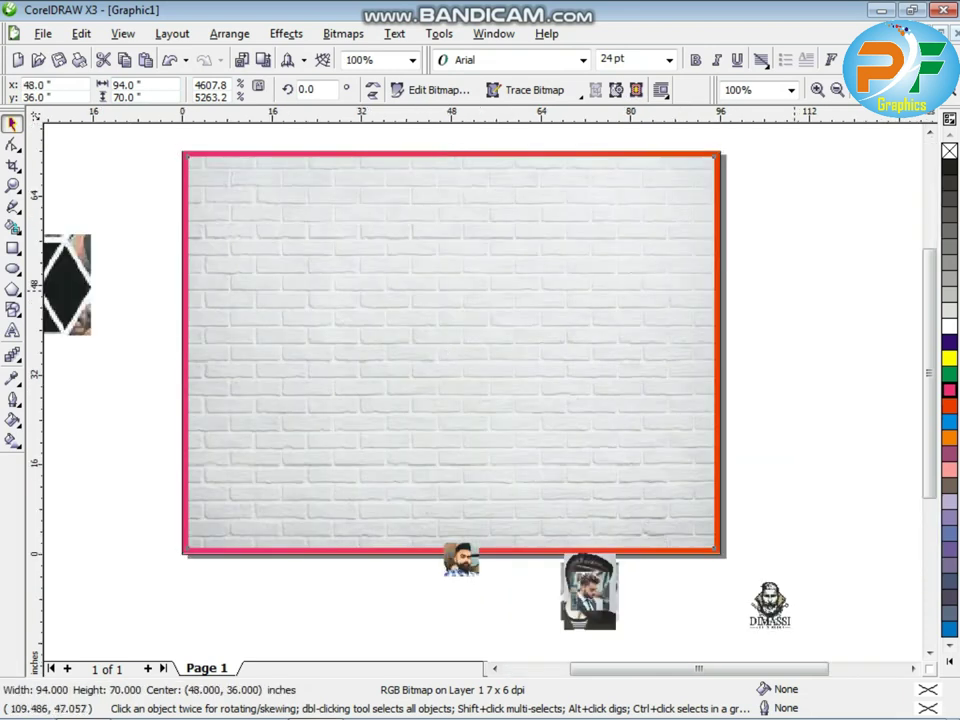
{"action": "left_click_drag", "start_coordinate": [165, 150], "coordinate": [774, 561]}
{"action": "key", "text": "ctrl+g"}
{"action": "left_click", "coordinate": [760, 402]}
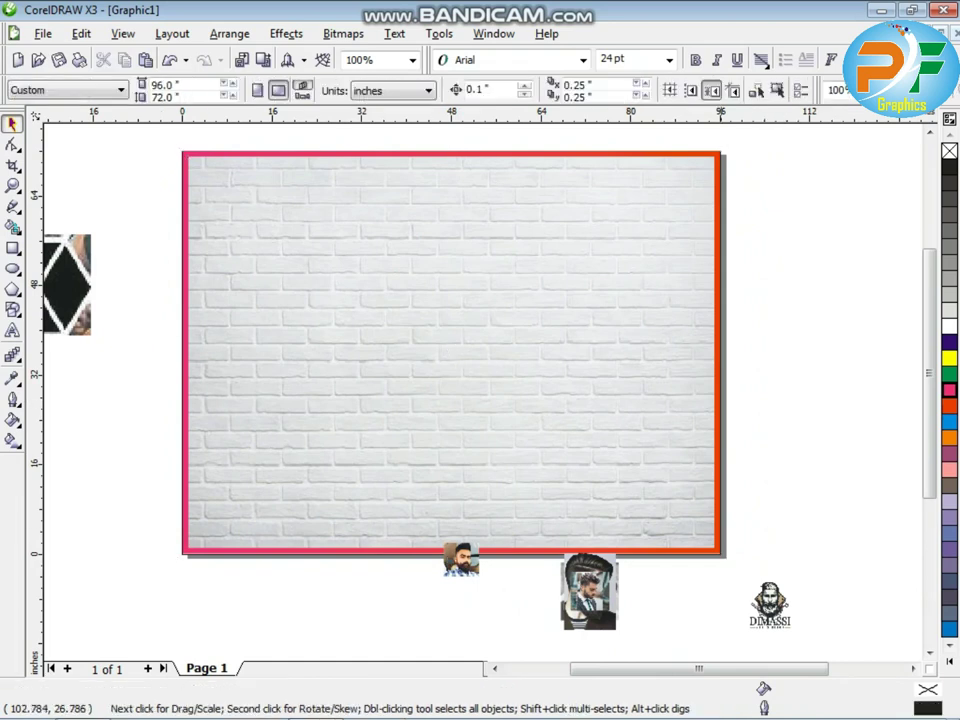
Move the small portrait photo below the page and the hexagon reference image nearer to the page's left edge
{"action": "left_click_drag", "start_coordinate": [458, 556], "coordinate": [458, 617]}
{"action": "left_click_drag", "start_coordinate": [63, 282], "coordinate": [114, 343]}
Trace the hexagon in the reference image with the Pen tool as a closed six-node outline
{"action": "scroll", "coordinate": [100, 348], "scroll_direction": "up", "scroll_amount": 2}
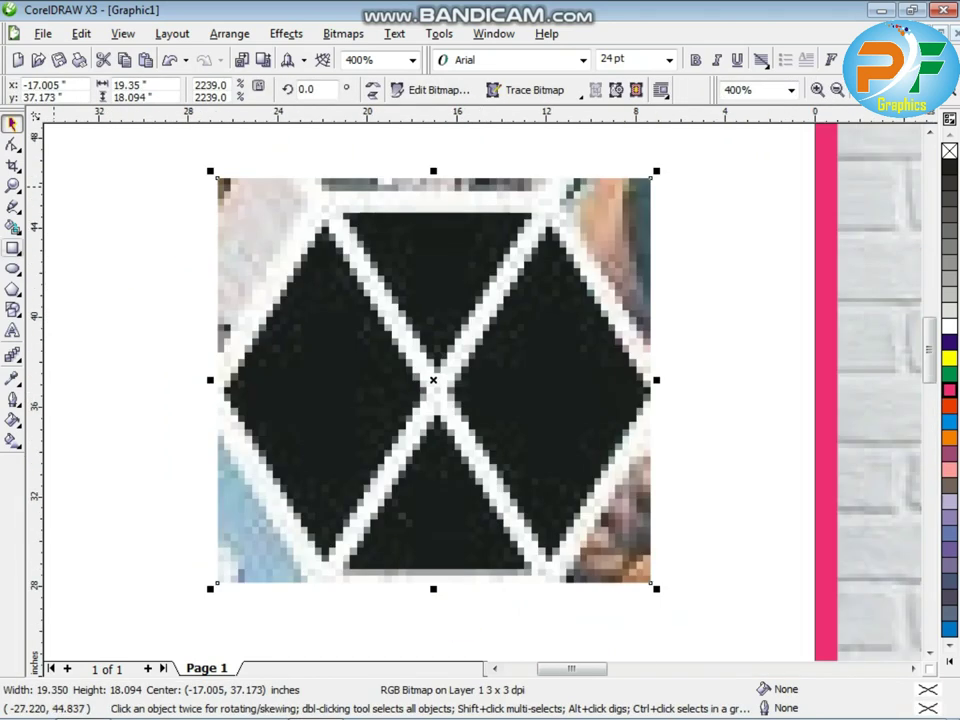
{"action": "left_click", "coordinate": [18, 232]}
{"action": "left_click", "coordinate": [18, 211]}
{"action": "left_click", "coordinate": [111, 216]}
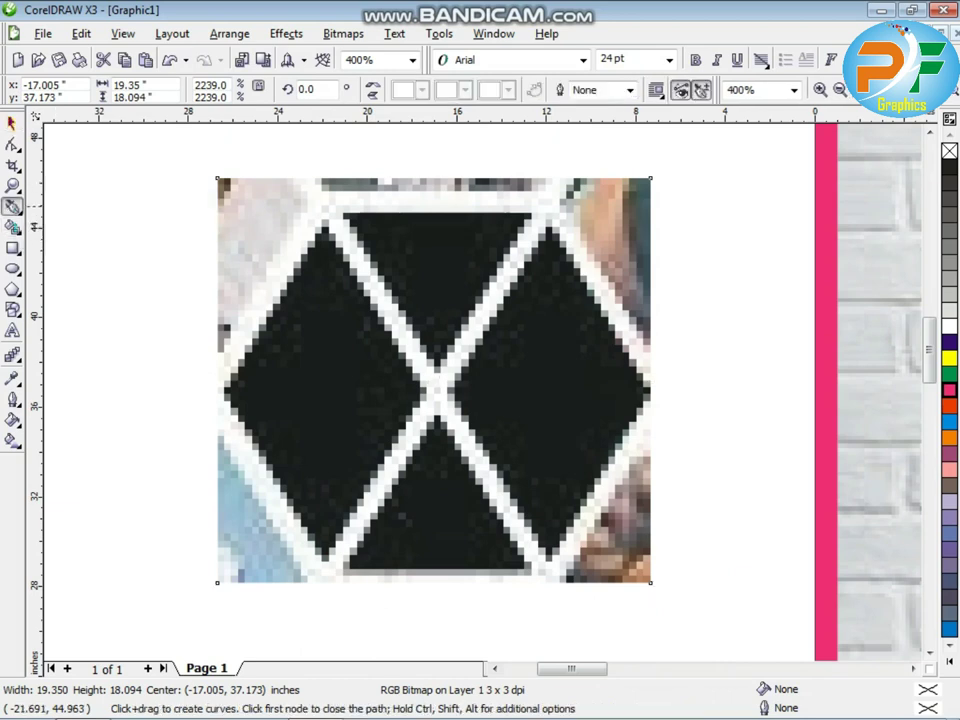
{"action": "left_click", "coordinate": [324, 200]}
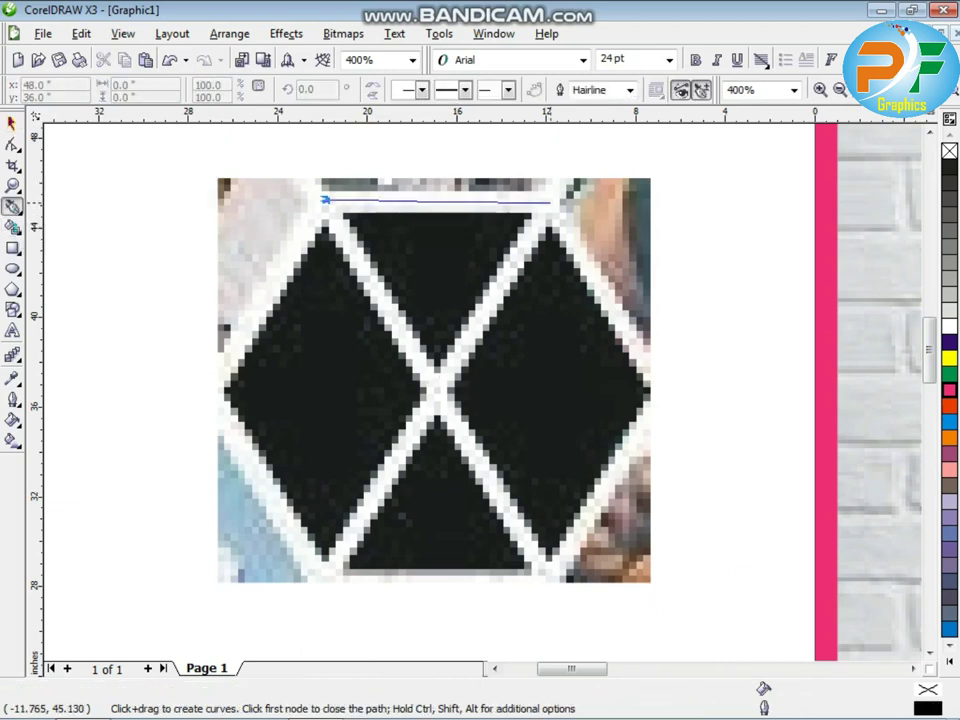
{"action": "left_click", "coordinate": [549, 200]}
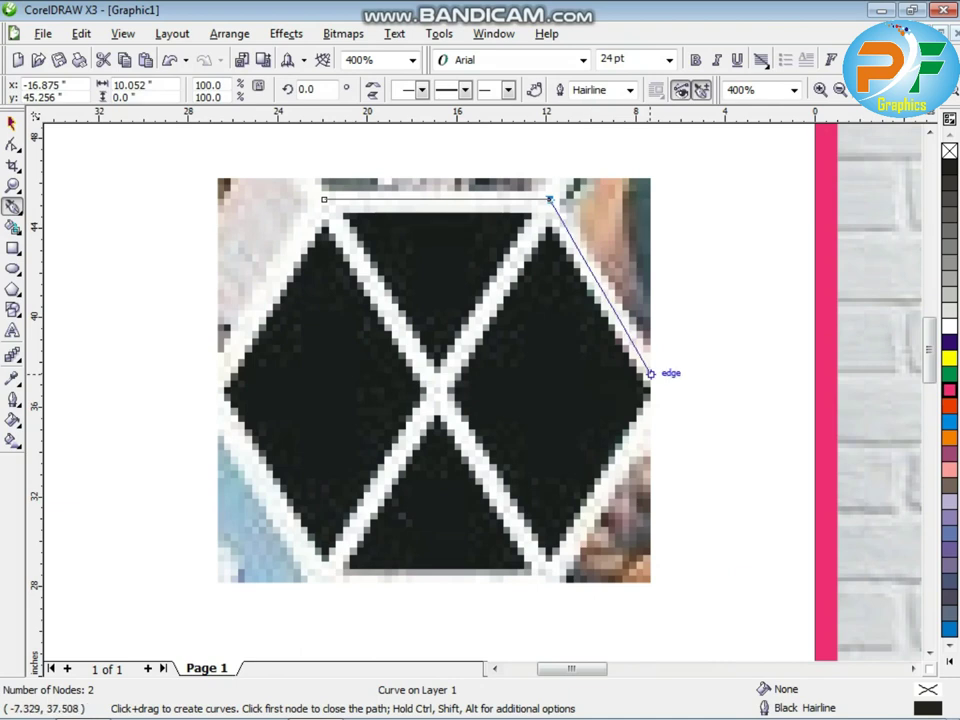
{"action": "left_click", "coordinate": [651, 374]}
{"action": "left_click", "coordinate": [551, 570]}
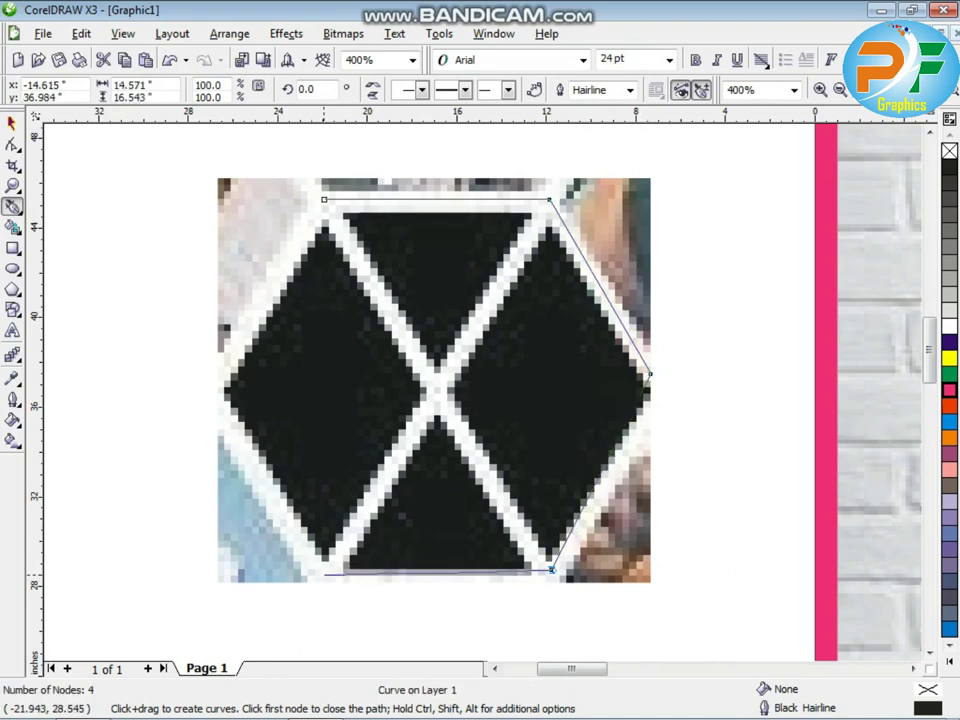
{"action": "left_click", "coordinate": [323, 574]}
{"action": "left_click", "coordinate": [218, 401]}
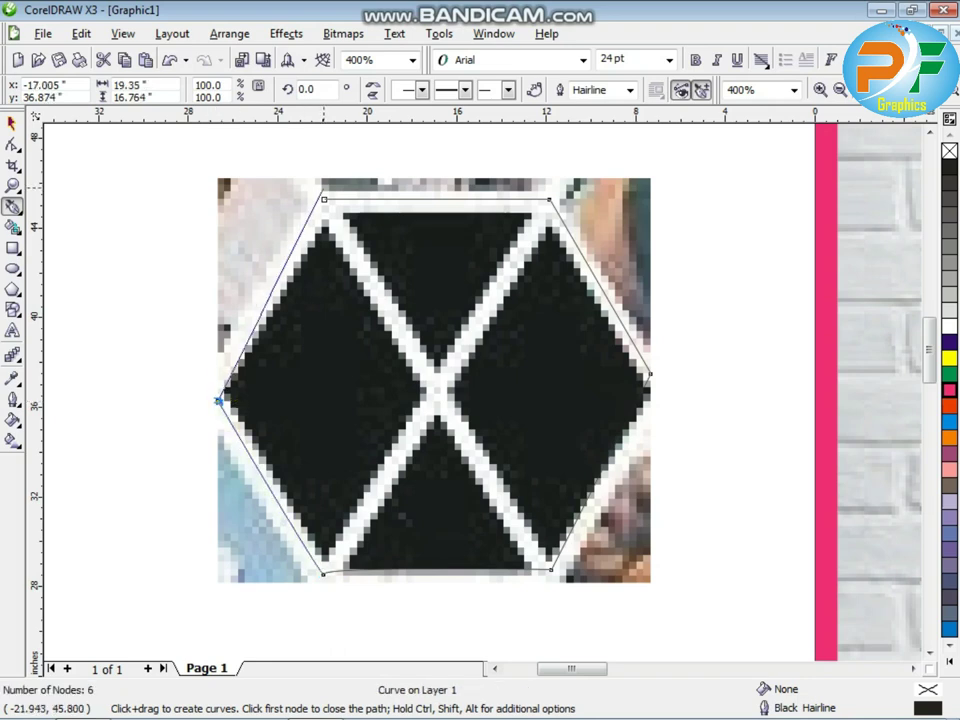
{"action": "left_click", "coordinate": [323, 200]}
{"action": "key", "text": "space"}
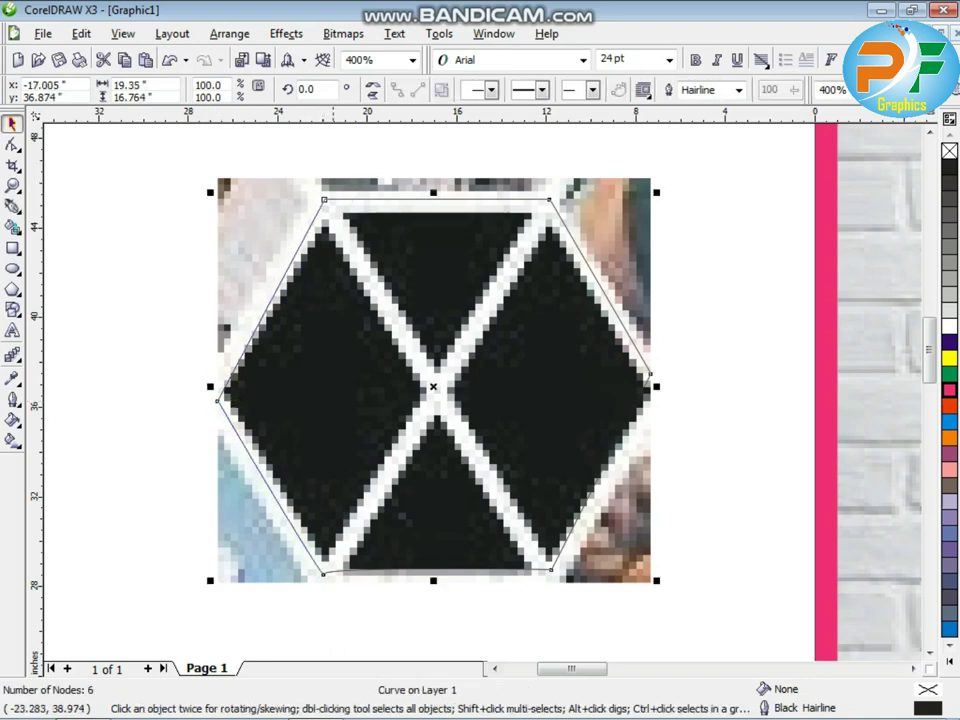
Move the traced hexagon outline into the empty area left of the reference image
{"action": "scroll", "coordinate": [620, 400], "scroll_direction": "down", "scroll_amount": 1}
{"action": "left_click_drag", "start_coordinate": [525, 391], "coordinate": [270, 378]}
{"action": "scroll", "coordinate": [269, 379], "scroll_direction": "up", "scroll_amount": 1}
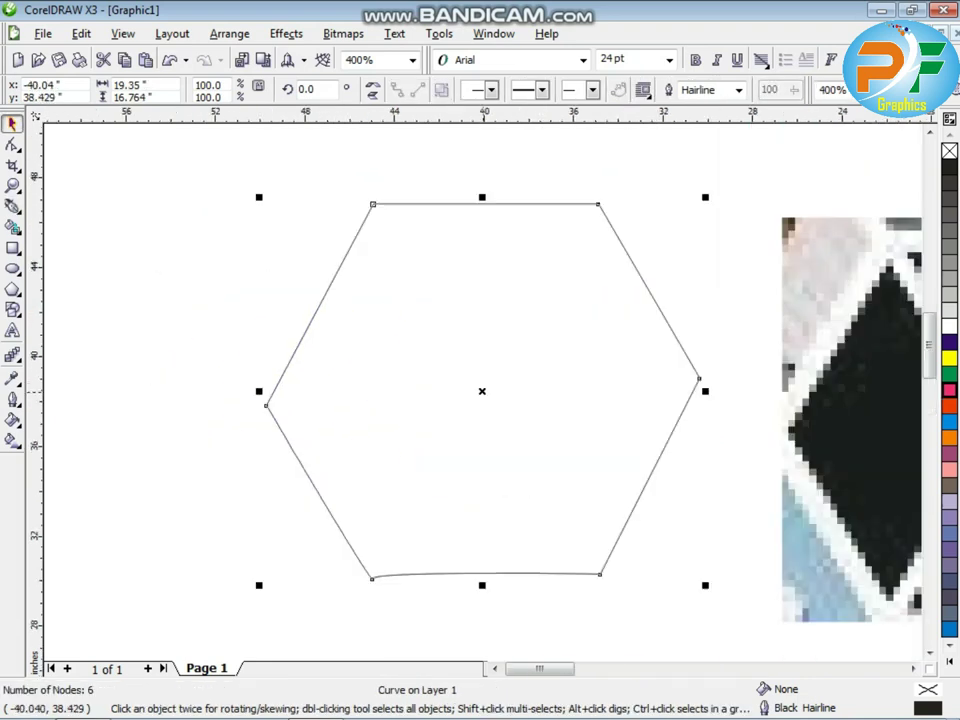
Place horizontal guidelines along the top and bottom edges of the hexagon outline
{"action": "left_click_drag", "start_coordinate": [443, 125], "coordinate": [450, 203]}
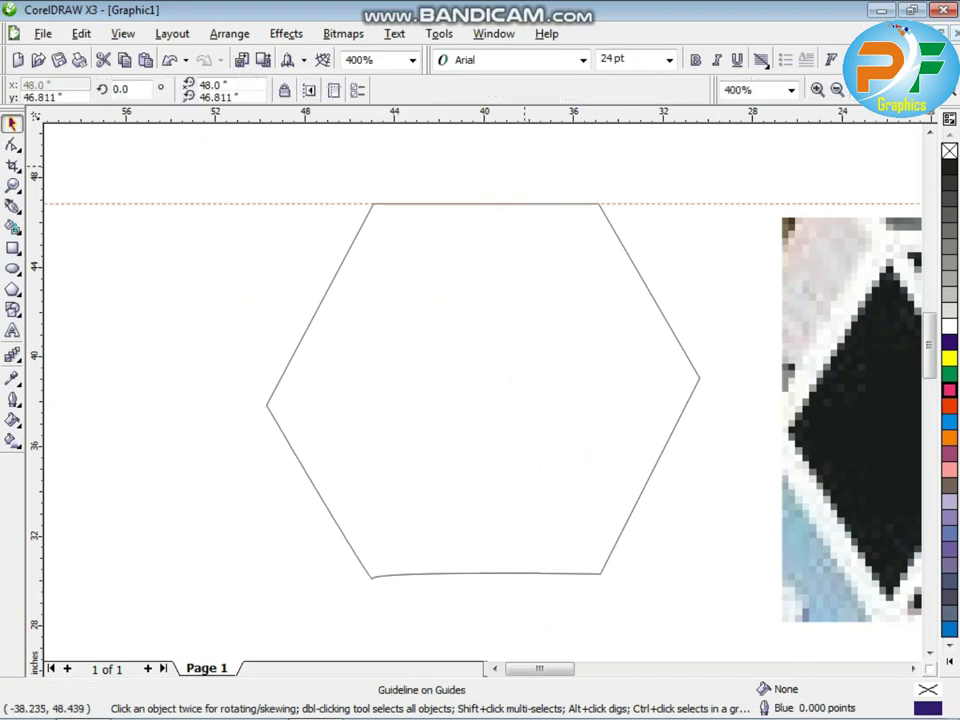
{"action": "left_click_drag", "start_coordinate": [506, 124], "coordinate": [518, 450]}
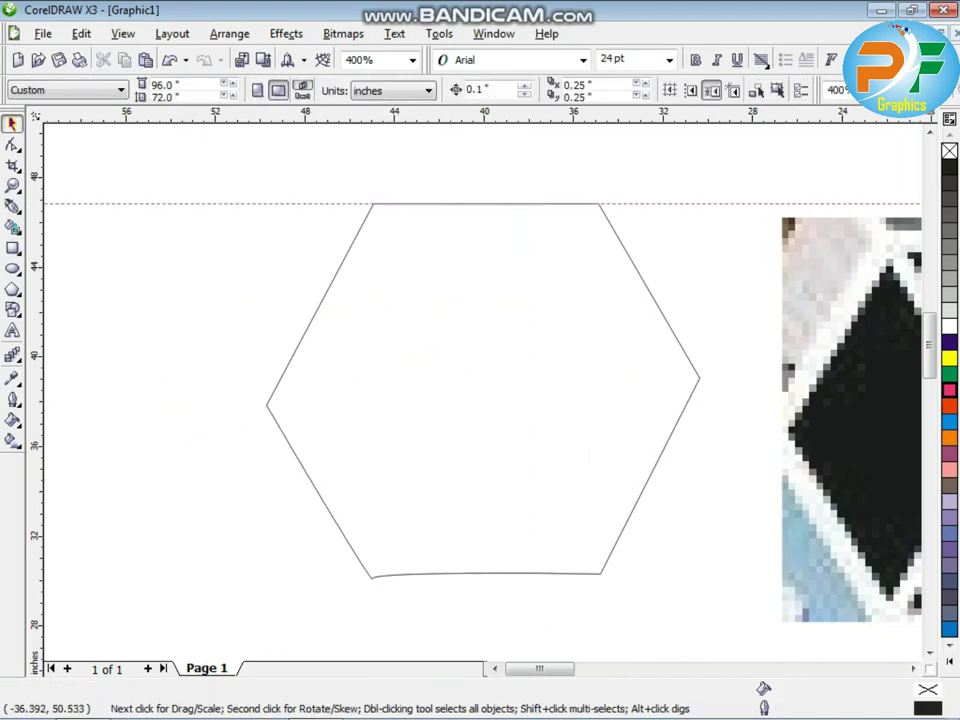
{"action": "left_click_drag", "start_coordinate": [564, 120], "coordinate": [597, 579]}
{"action": "left_click", "coordinate": [523, 514]}
Move the hexagon's lower-left node up onto the bottom guideline with the Shape tool
{"action": "scroll", "coordinate": [373, 580], "scroll_direction": "up", "scroll_amount": 2}
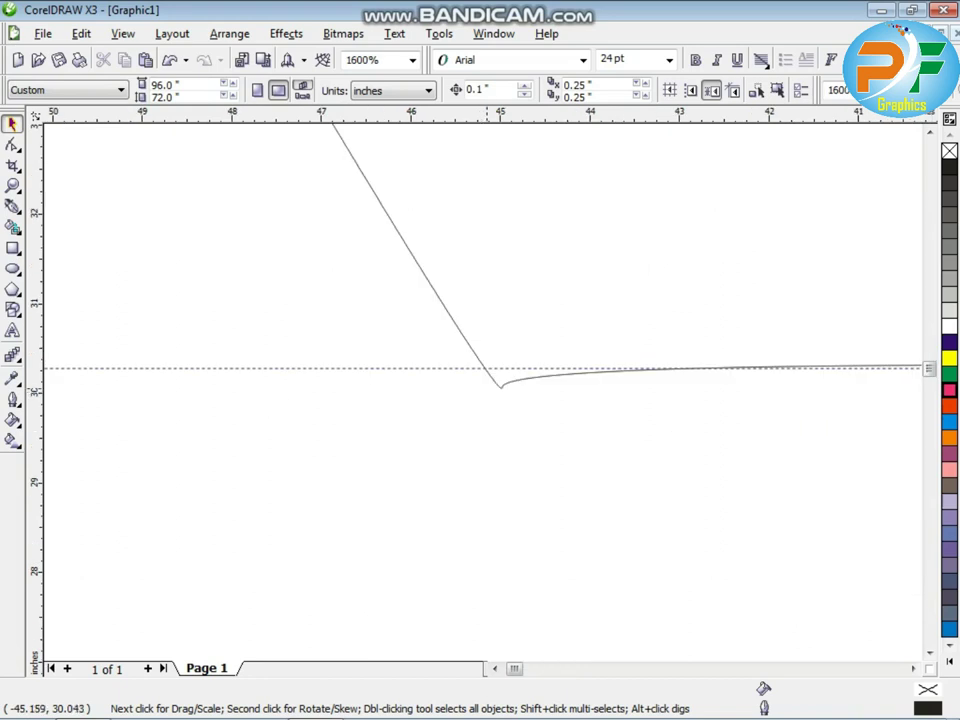
{"action": "left_click", "coordinate": [501, 386]}
{"action": "key", "text": "F10"}
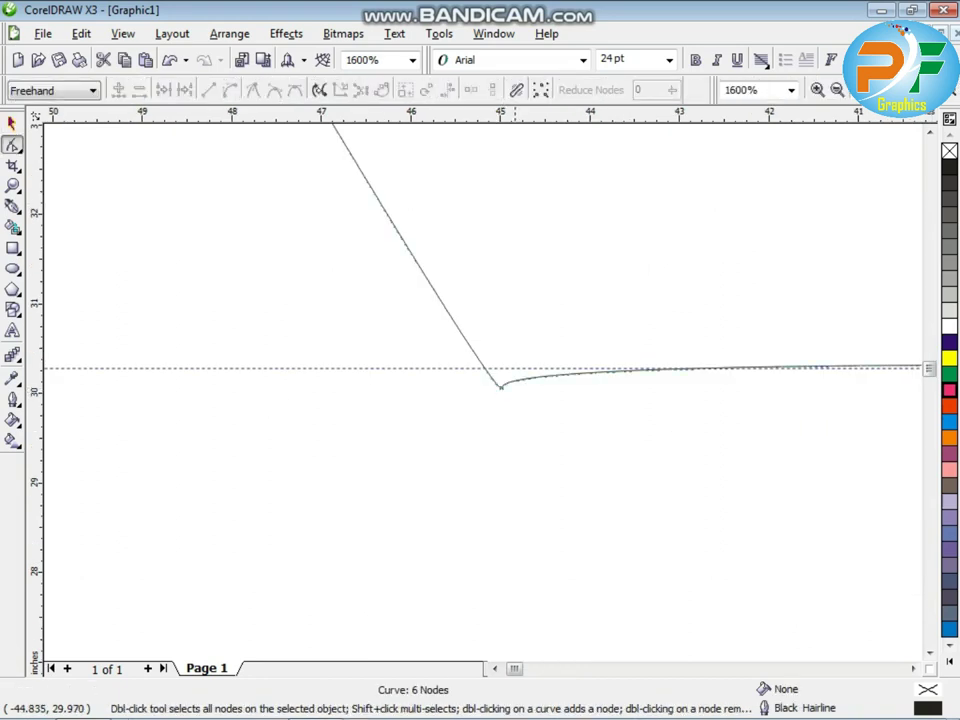
{"action": "left_click", "coordinate": [501, 386]}
{"action": "left_click_drag", "start_coordinate": [502, 384], "coordinate": [498, 370]}
{"action": "key", "text": "Delete"}
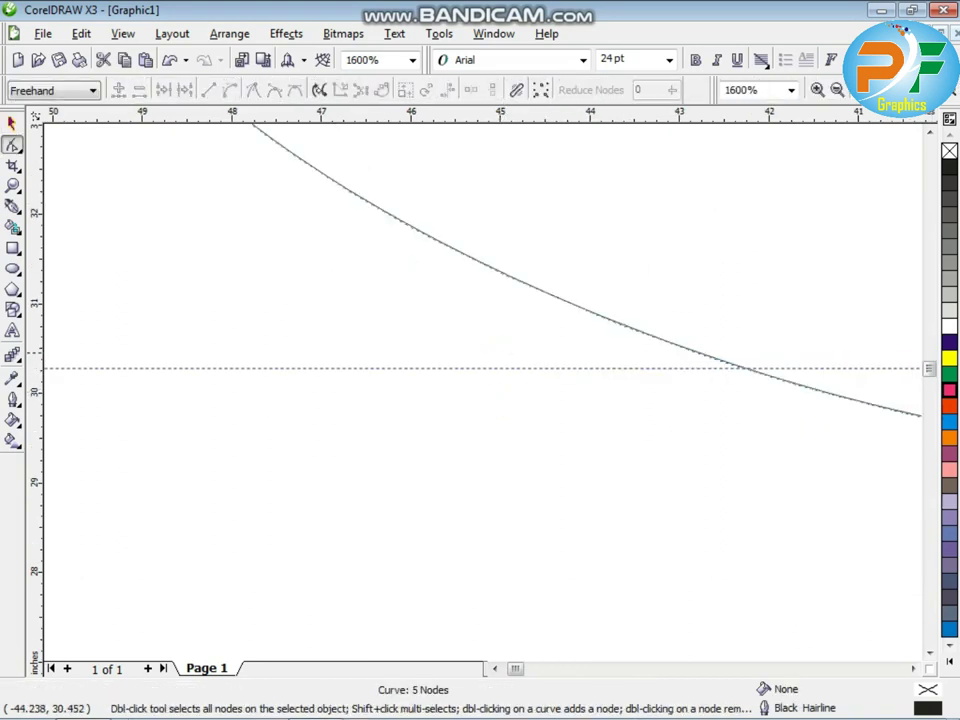
{"action": "scroll", "coordinate": [568, 353], "scroll_direction": "down", "scroll_amount": 3}
{"action": "scroll", "coordinate": [606, 366], "scroll_direction": "up", "scroll_amount": 1}
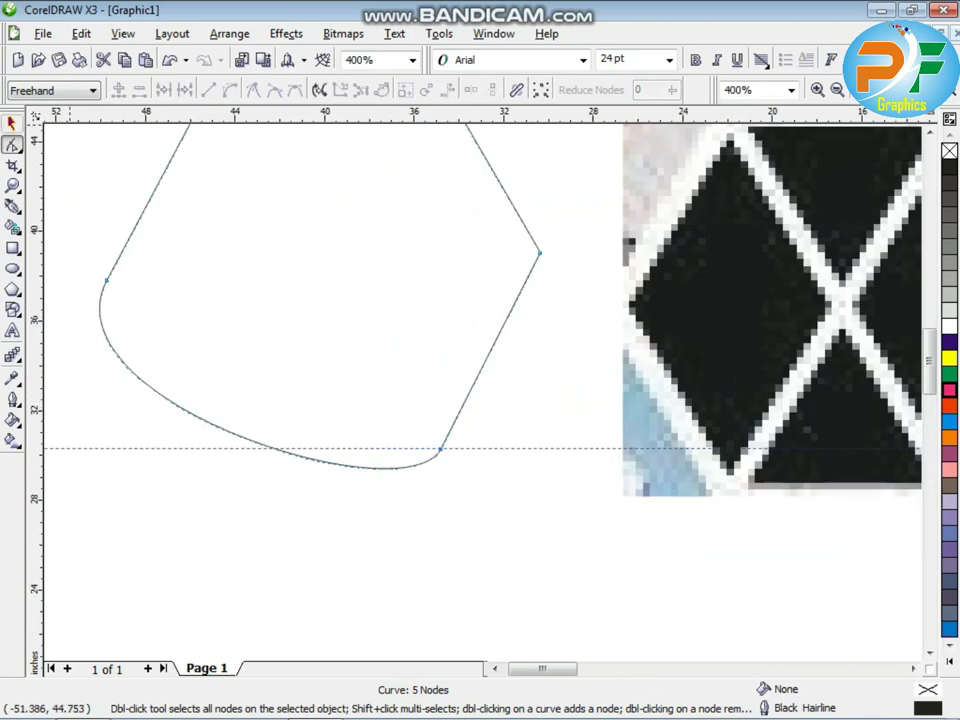
{"action": "left_click", "coordinate": [12, 123]}
{"action": "key", "text": "ctrl+z"}
{"action": "left_click", "coordinate": [390, 503]}
{"action": "scroll", "coordinate": [387, 298], "scroll_direction": "down", "scroll_amount": 1}
{"action": "scroll", "coordinate": [575, 352], "scroll_direction": "up", "scroll_amount": 1}
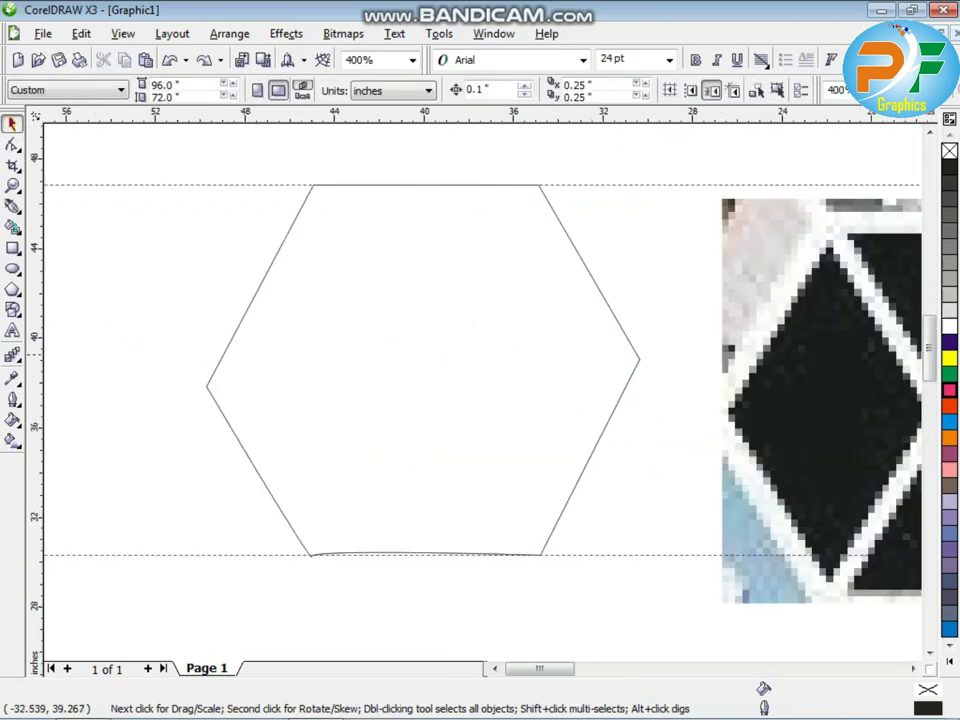
Place a horizontal guideline through the hexagon's right vertex and move the left vertex up onto it
{"action": "left_click_drag", "start_coordinate": [561, 114], "coordinate": [591, 358]}
{"action": "left_click", "coordinate": [603, 294]}
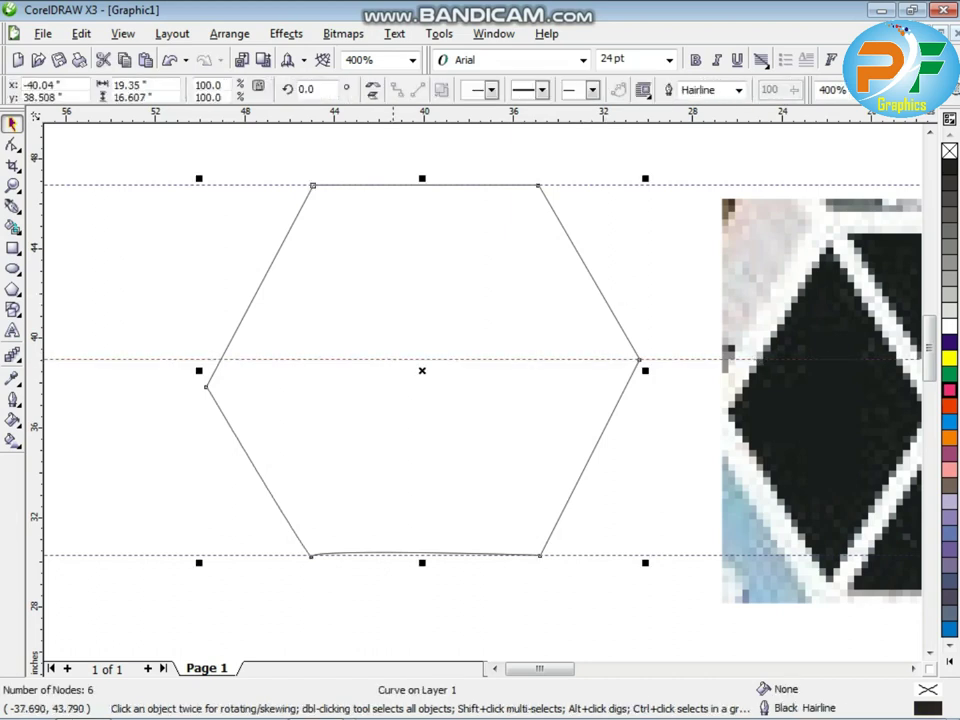
{"action": "left_click", "coordinate": [12, 145]}
{"action": "left_click", "coordinate": [206, 387]}
{"action": "left_click_drag", "start_coordinate": [211, 393], "coordinate": [219, 365]}
{"action": "scroll", "coordinate": [136, 362], "scroll_direction": "up", "scroll_amount": 2}
{"action": "key", "text": "ctrl+z"}
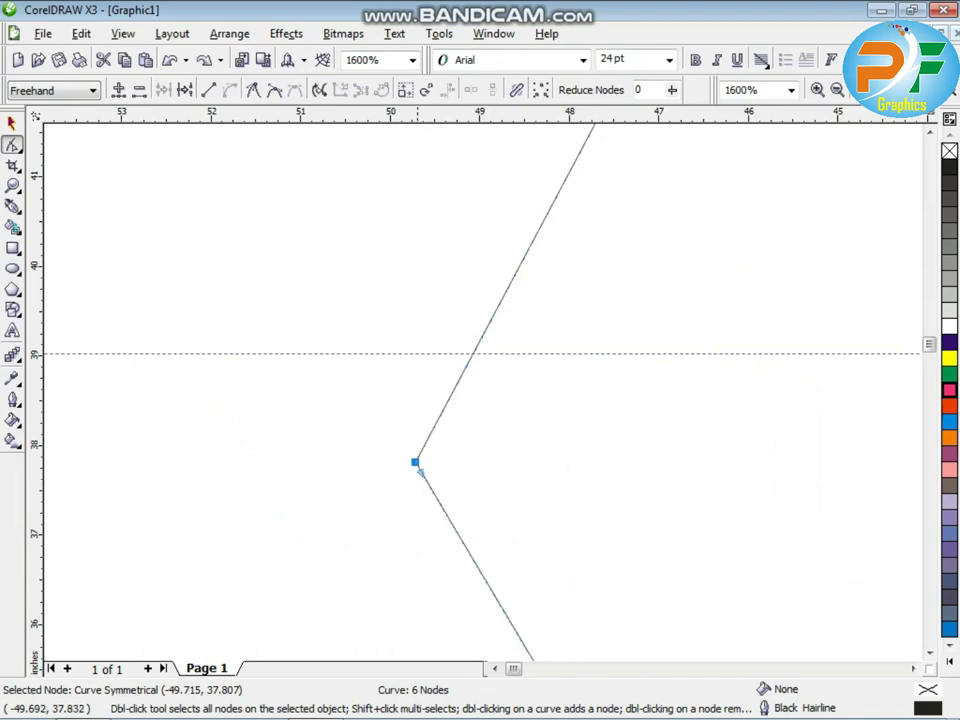
{"action": "left_click_drag", "start_coordinate": [415, 462], "coordinate": [460, 355]}
{"action": "scroll", "coordinate": [540, 410], "scroll_direction": "down", "scroll_amount": 2}
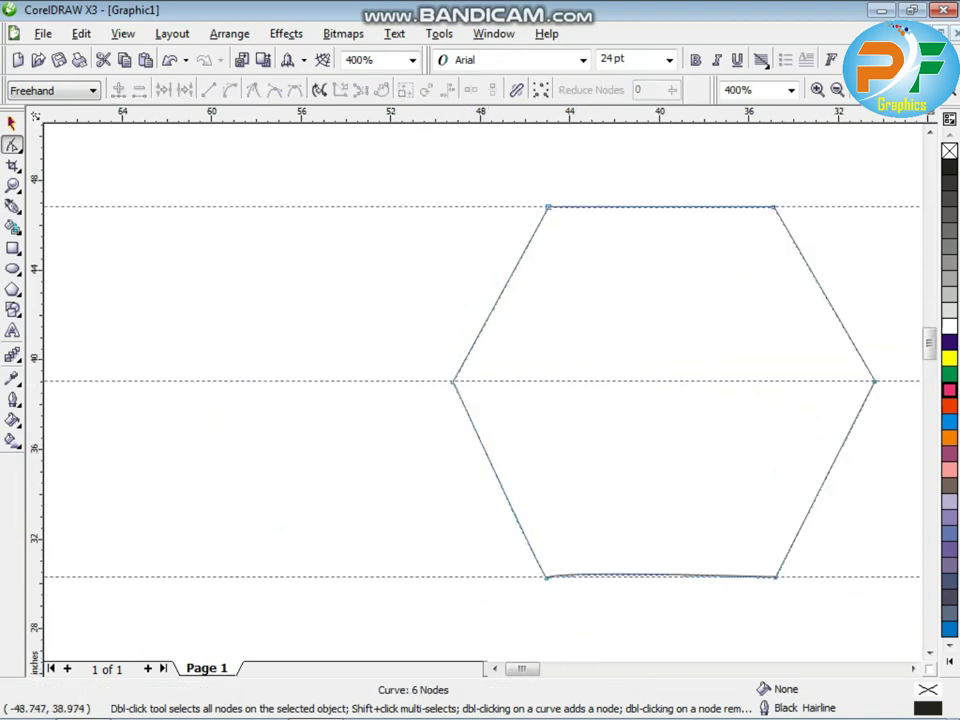
Fine-tune the hexagon's left vertex so that it sits exactly on the middle guideline
{"action": "scroll", "coordinate": [507, 381], "scroll_direction": "up", "scroll_amount": 3}
{"action": "scroll", "coordinate": [418, 393], "scroll_direction": "up", "scroll_amount": 1}
{"action": "left_click_drag", "start_coordinate": [467, 380], "coordinate": [471, 372]}
{"action": "scroll", "coordinate": [460, 374], "scroll_direction": "up", "scroll_amount": 4}
{"action": "left_click_drag", "start_coordinate": [612, 348], "coordinate": [613, 260]}
{"action": "scroll", "coordinate": [418, 383], "scroll_direction": "down", "scroll_amount": 8}
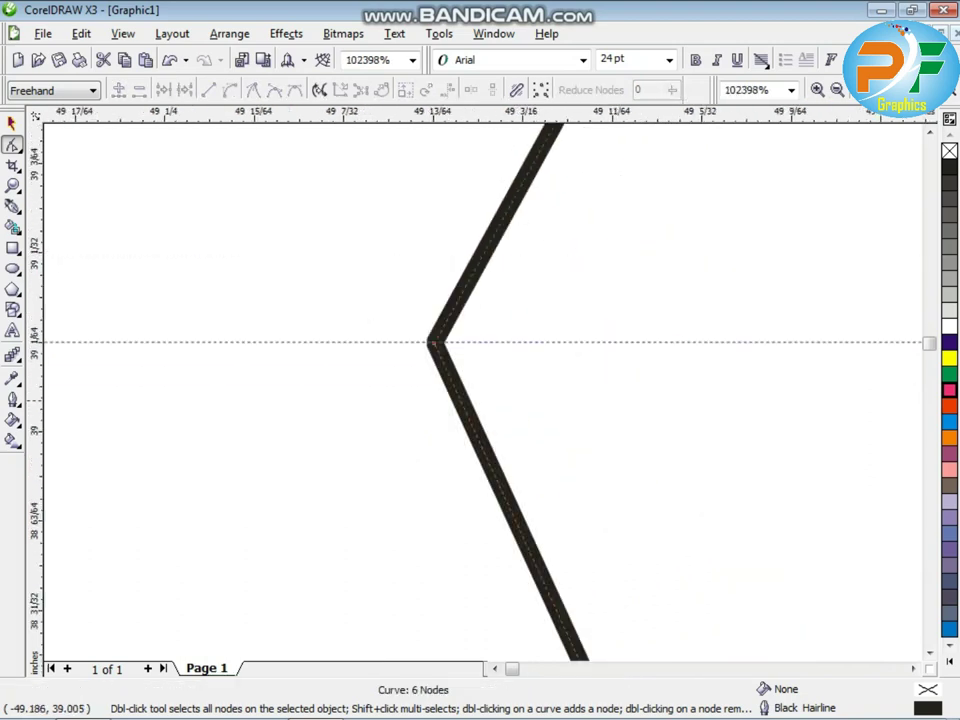
{"action": "scroll", "coordinate": [483, 390], "scroll_direction": "down", "scroll_amount": 1}
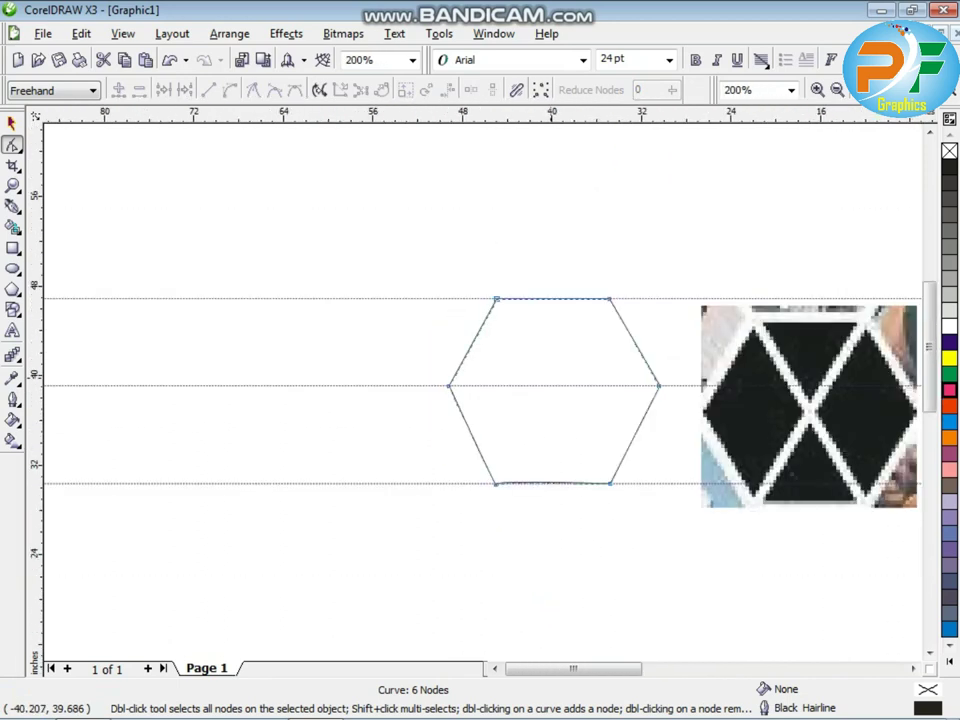
Move the right vertex inward along the middle guideline, making the hexagon about 18.08 inches wide
{"action": "scroll", "coordinate": [663, 372], "scroll_direction": "up", "scroll_amount": 1}
{"action": "left_click_drag", "start_coordinate": [658, 399], "coordinate": [641, 399]}
{"action": "key", "text": "space"}
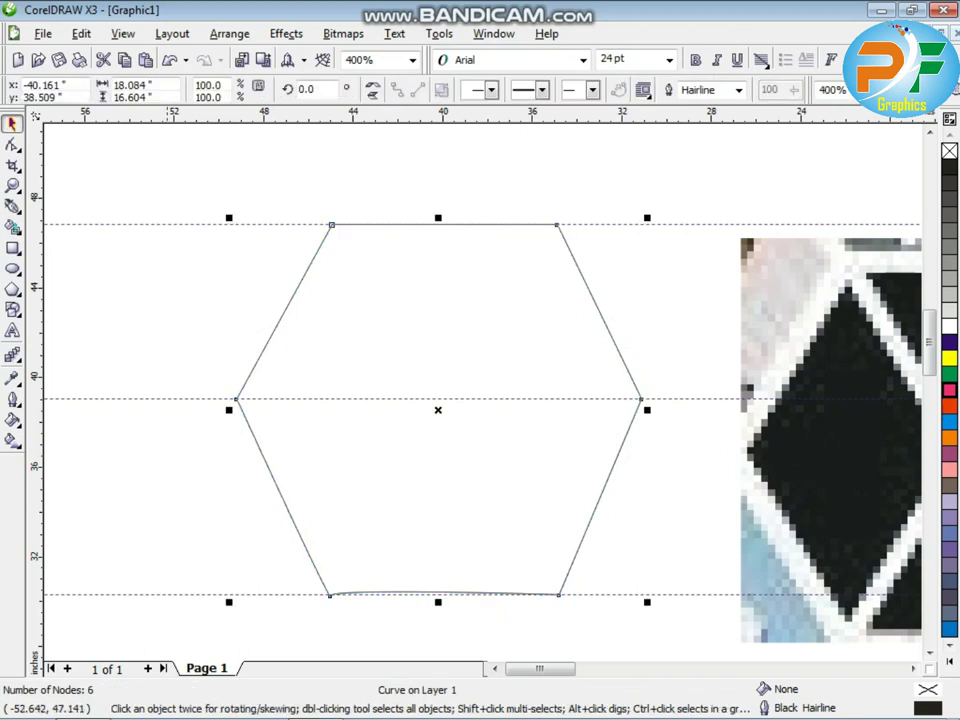
Fill the hexagon outline with the dark Blue palette colour
{"action": "key", "text": "Escape"}
{"action": "left_click", "coordinate": [609, 331]}
{"action": "key", "text": "Escape"}
{"action": "scroll", "coordinate": [557, 228], "scroll_direction": "up", "scroll_amount": 6}
{"action": "scroll", "coordinate": [495, 370], "scroll_direction": "down", "scroll_amount": 3}
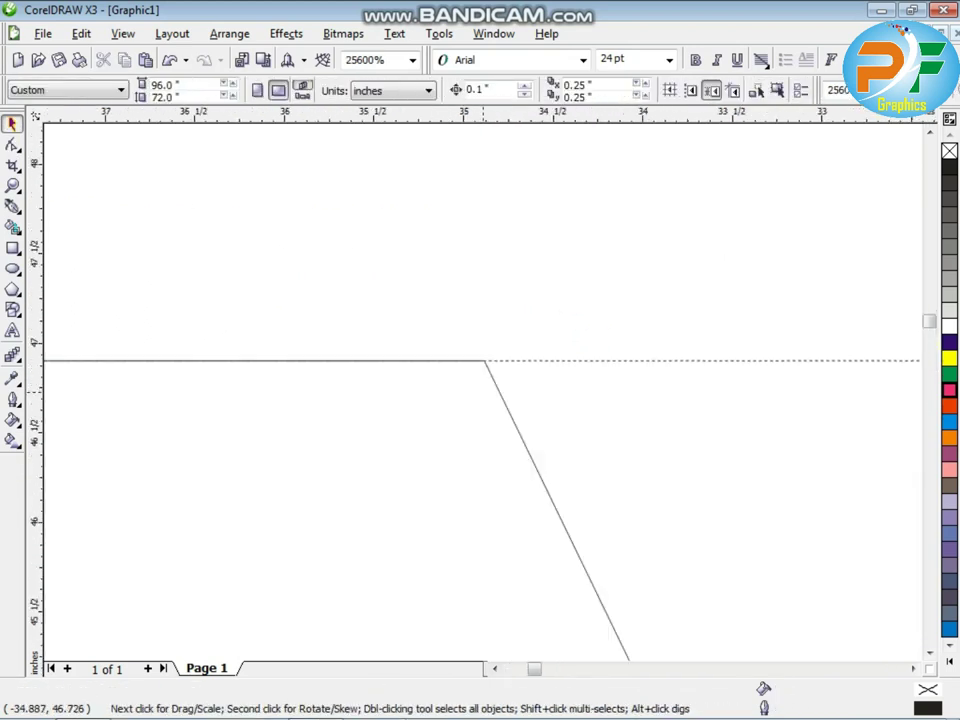
{"action": "left_click", "coordinate": [505, 418]}
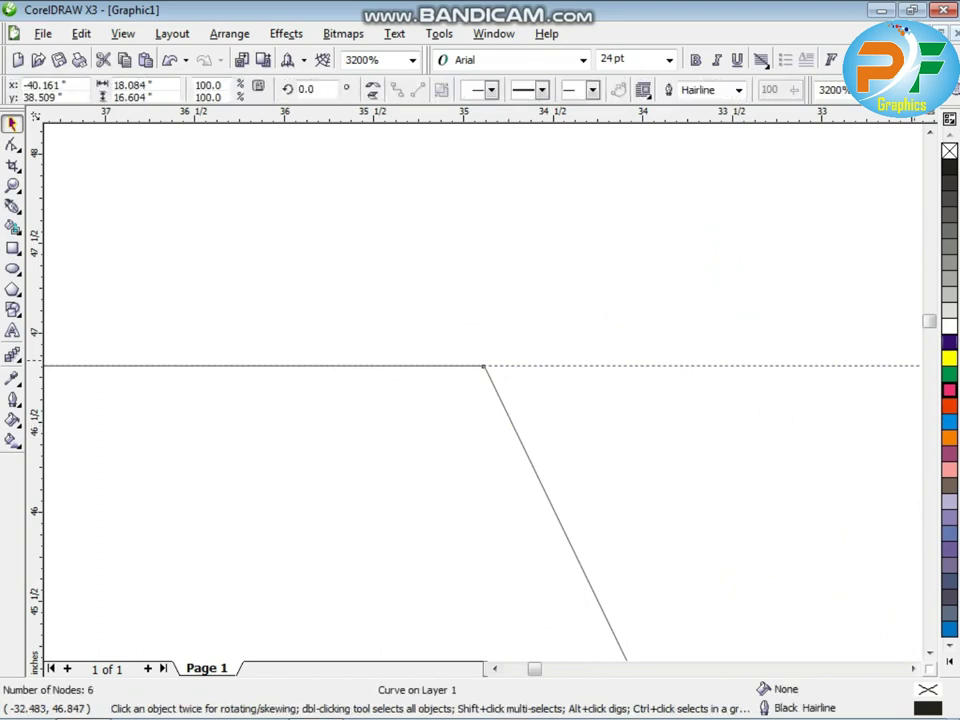
{"action": "left_click", "coordinate": [950, 342]}
Crop the blue hexagon to its upper half, cutting just above the middle guideline
{"action": "scroll", "coordinate": [484, 392], "scroll_direction": "down", "scroll_amount": 3}
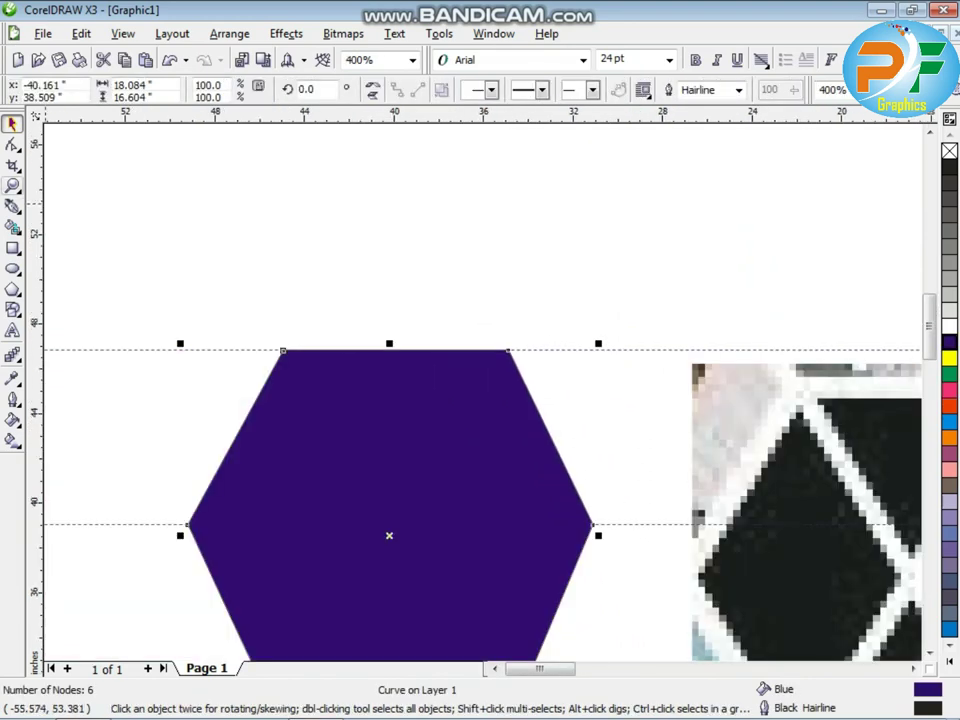
{"action": "left_click", "coordinate": [12, 165]}
{"action": "left_click_drag", "start_coordinate": [114, 221], "coordinate": [620, 521]}
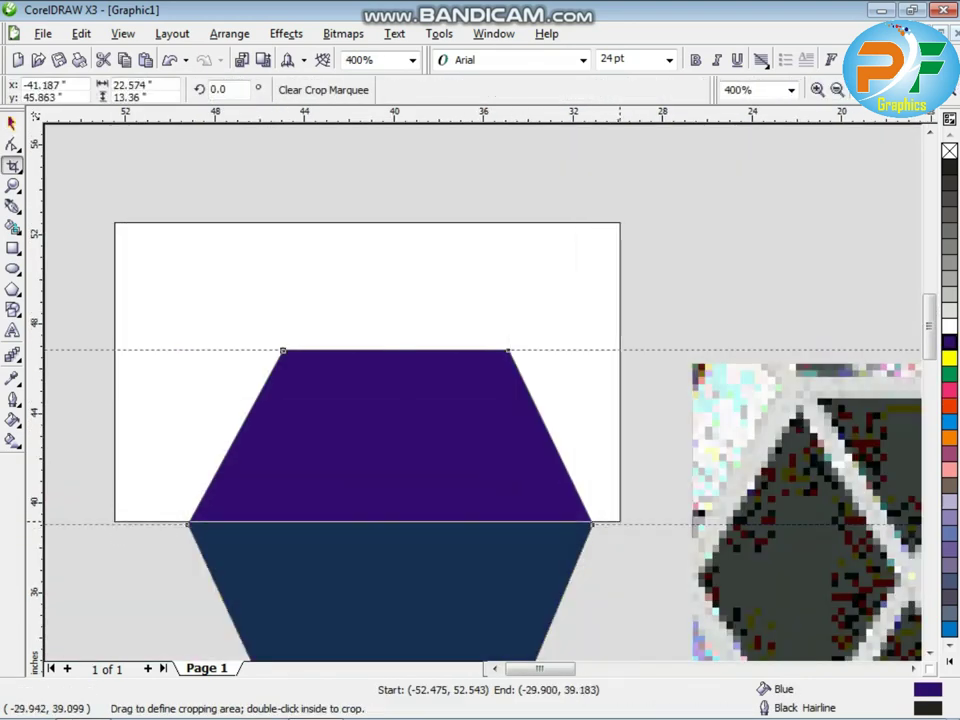
{"action": "double_click", "coordinate": [228, 237]}
{"action": "key", "text": "space"}
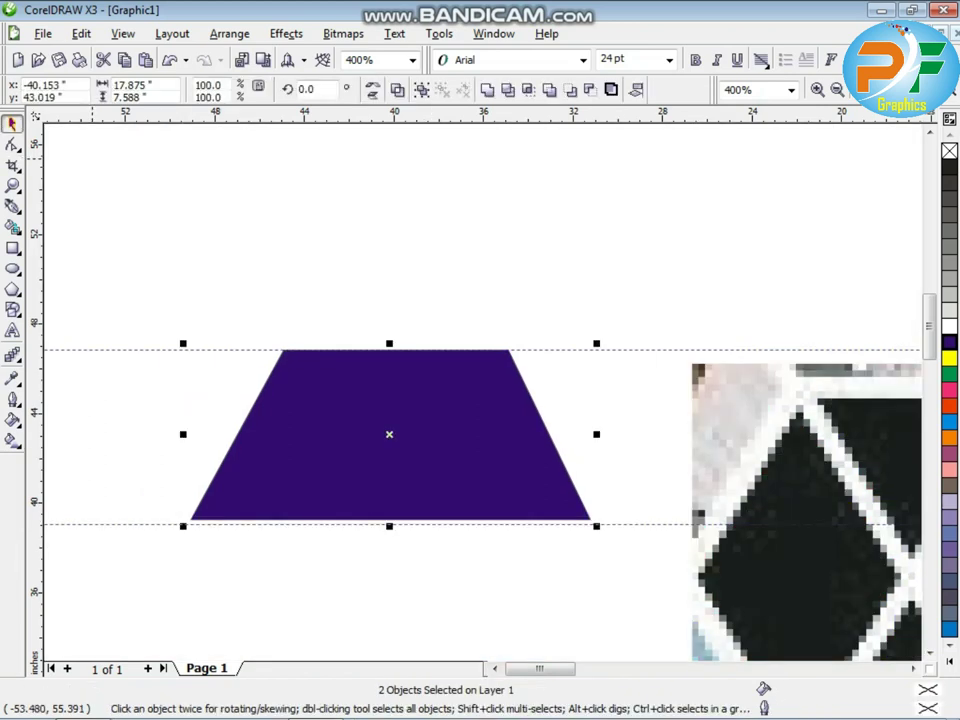
Mirror a copy of the blue upper half vertically and place it underneath to form a symmetrical hexagon
{"action": "left_click", "coordinate": [373, 96]}
{"action": "left_click_drag", "start_coordinate": [399, 400], "coordinate": [399, 572]}
{"action": "key", "text": "Up"}
{"action": "left_click", "coordinate": [615, 438]}
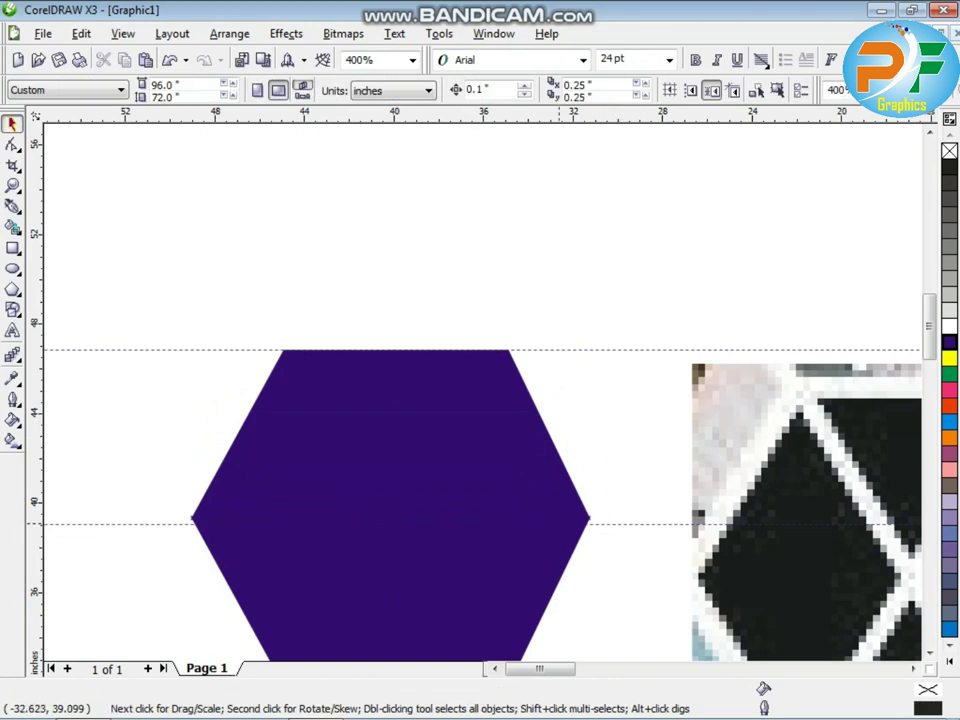
Move the mirrored lower half straight down to reduce its overlap with the upper half at the right vertex
{"action": "scroll", "coordinate": [558, 523], "scroll_direction": "up", "scroll_amount": 2}
{"action": "left_click", "coordinate": [483, 406]}
{"action": "key", "text": "Escape"}
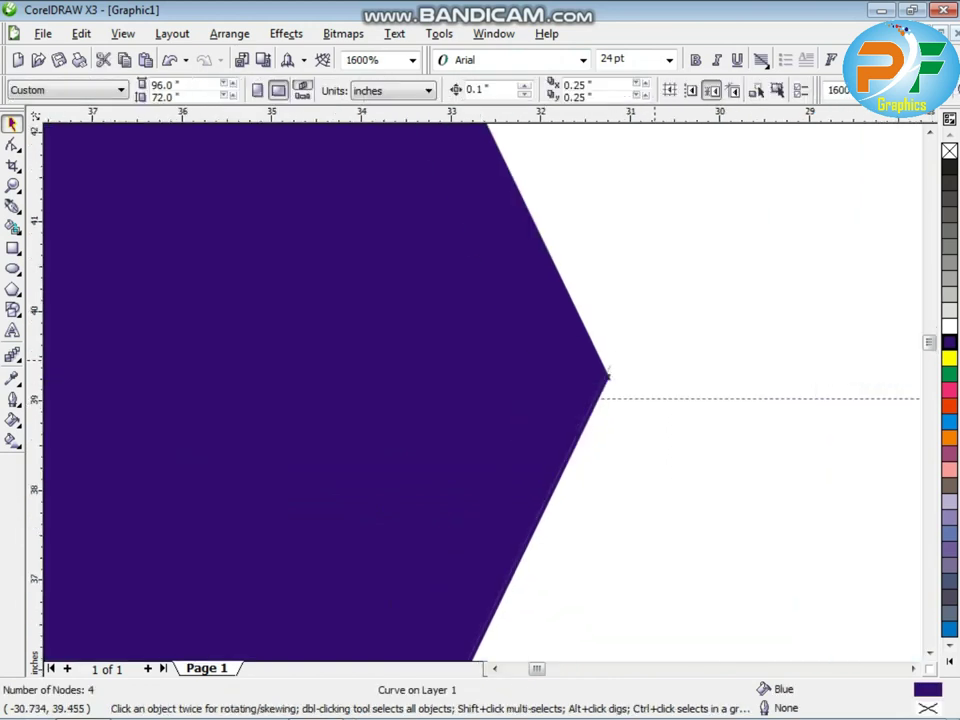
{"action": "scroll", "coordinate": [610, 372], "scroll_direction": "up", "scroll_amount": 3}
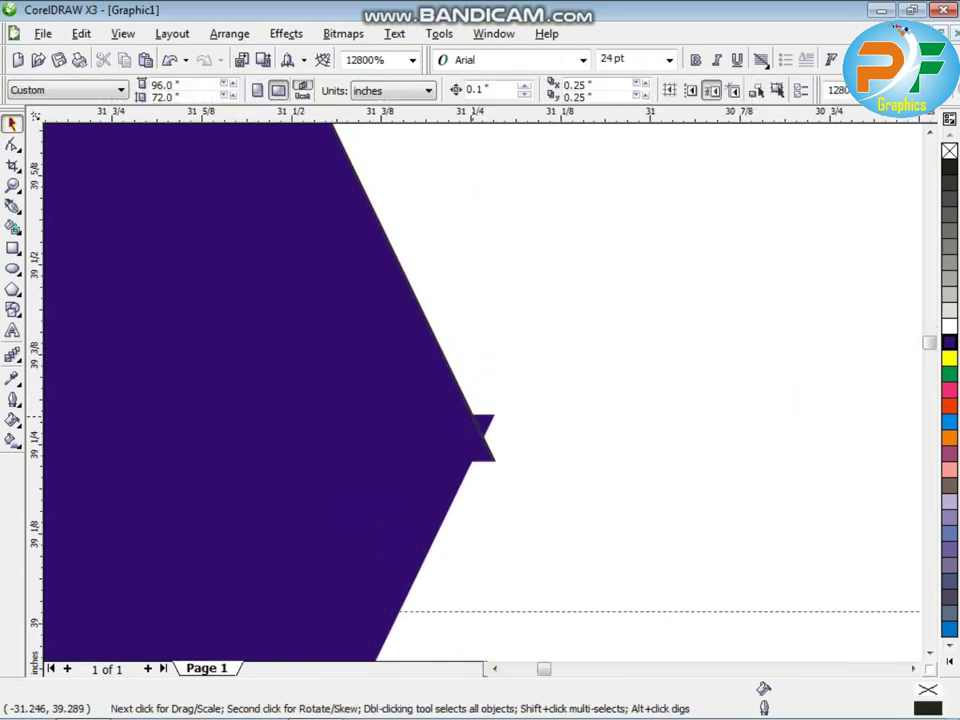
{"action": "scroll", "coordinate": [477, 457], "scroll_direction": "up", "scroll_amount": 2}
{"action": "left_click", "coordinate": [483, 446]}
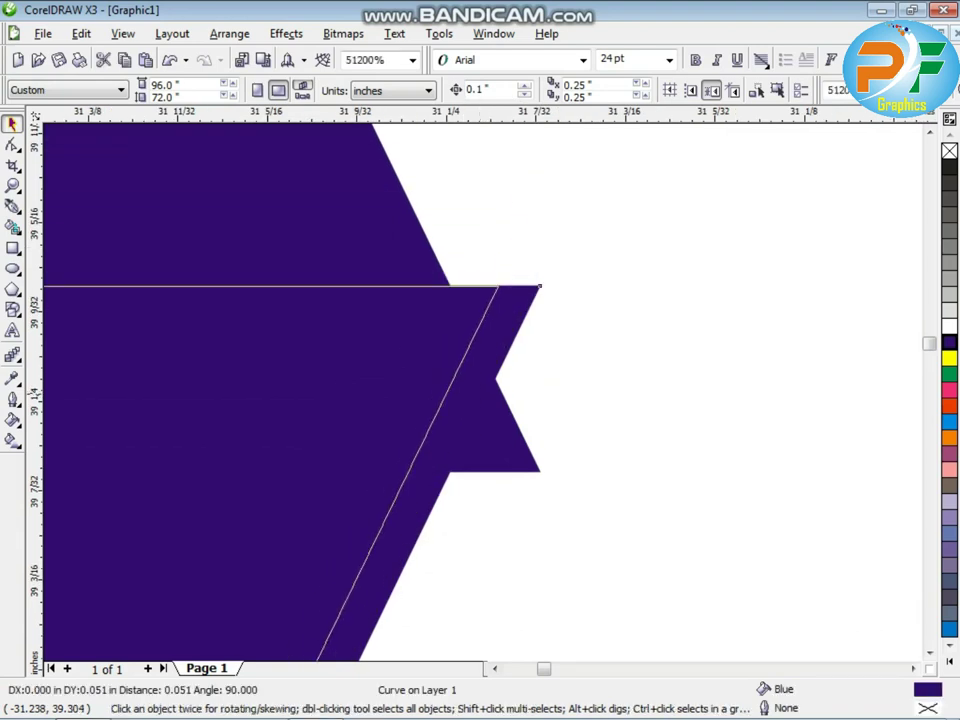
{"action": "left_click_drag", "start_coordinate": [480, 388], "coordinate": [480, 557]}
{"action": "left_click", "coordinate": [578, 440]}
Fine-tune the lower half's position so that both halves meet cleanly at the right vertex
{"action": "scroll", "coordinate": [522, 477], "scroll_direction": "up", "scroll_amount": 2}
{"action": "left_click_drag", "start_coordinate": [471, 356], "coordinate": [482, 404]}
{"action": "left_click", "coordinate": [617, 313]}
{"action": "scroll", "coordinate": [547, 363], "scroll_direction": "up", "scroll_amount": 1}
{"action": "left_click", "coordinate": [560, 388]}
{"action": "scroll", "coordinate": [456, 397], "scroll_direction": "up", "scroll_amount": 1}
{"action": "left_click", "coordinate": [617, 374]}
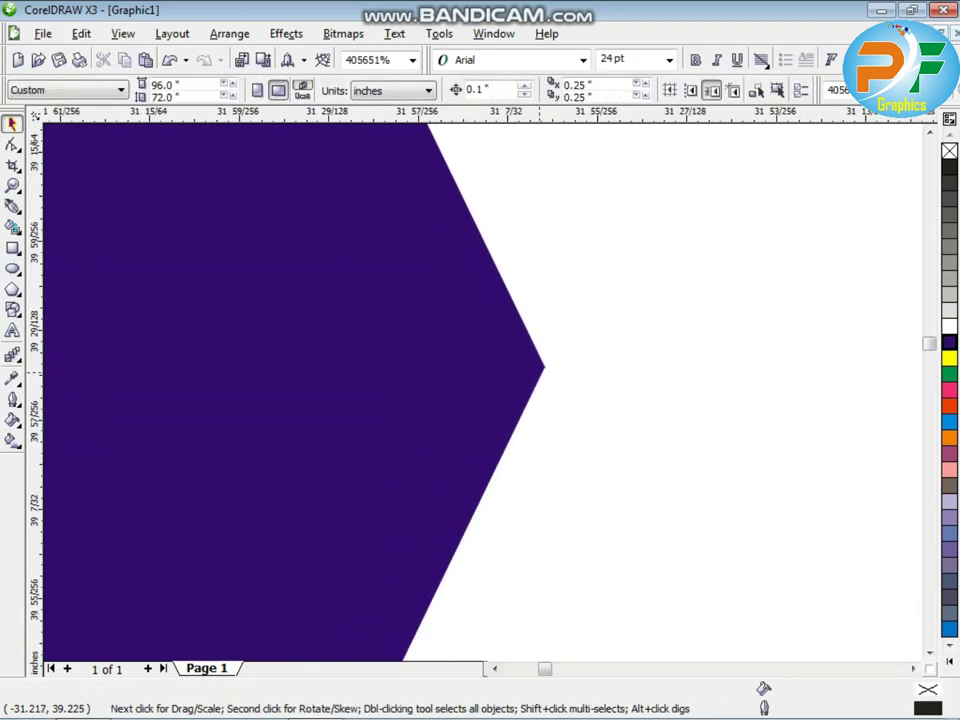
Combine the upper and lower blue halves into a single hexagon object
{"action": "left_click", "coordinate": [455, 405]}
{"action": "left_click", "coordinate": [437, 303], "text": "shift"}
{"action": "key", "text": "ctrl+l"}
{"action": "key", "text": "Escape"}
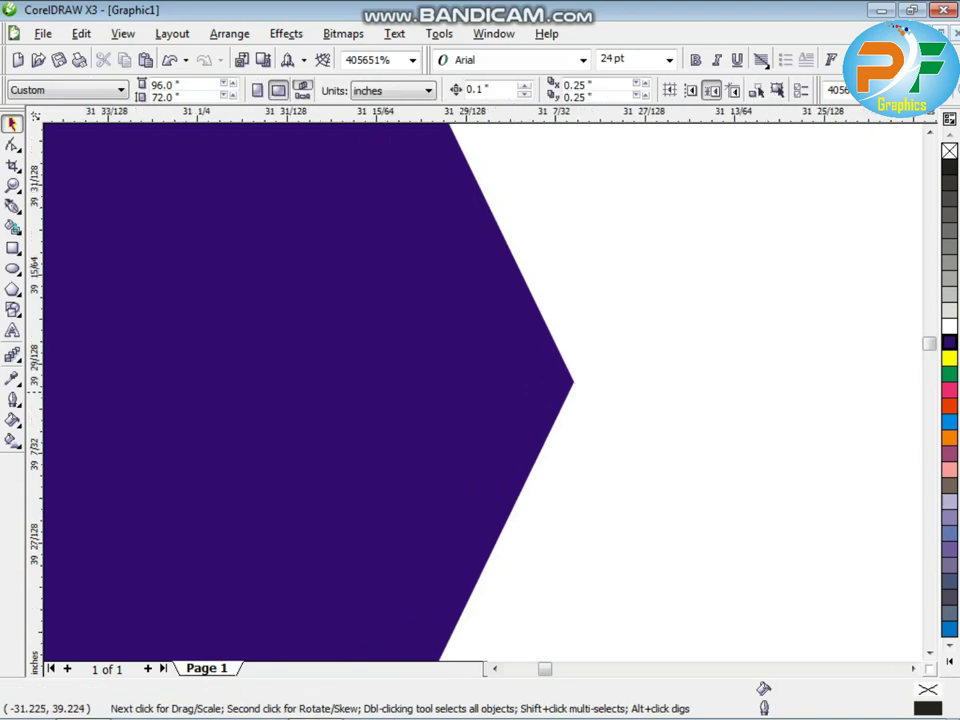
{"action": "scroll", "coordinate": [480, 390], "scroll_direction": "down", "scroll_amount": 12}
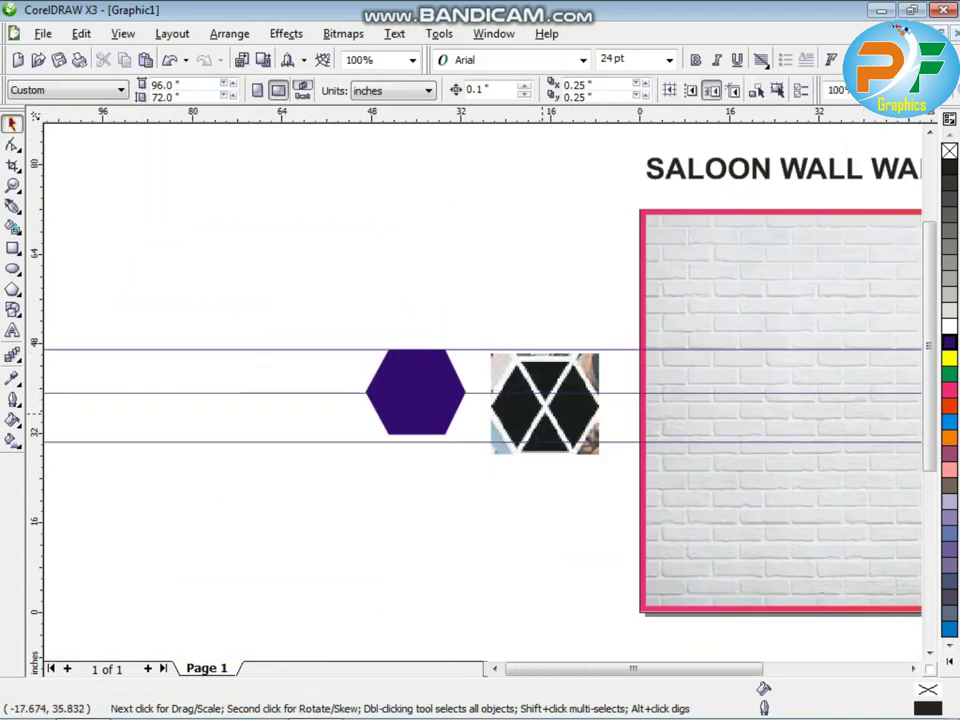
Delete the reference image and move the blue hexagon onto the middle of the brick background
{"action": "left_click", "coordinate": [542, 408]}
{"action": "key", "text": "Delete"}
{"action": "left_click_drag", "start_coordinate": [633, 668], "coordinate": [670, 668]}
{"action": "left_click_drag", "start_coordinate": [85, 383], "coordinate": [568, 400]}
{"action": "left_click", "coordinate": [588, 319]}
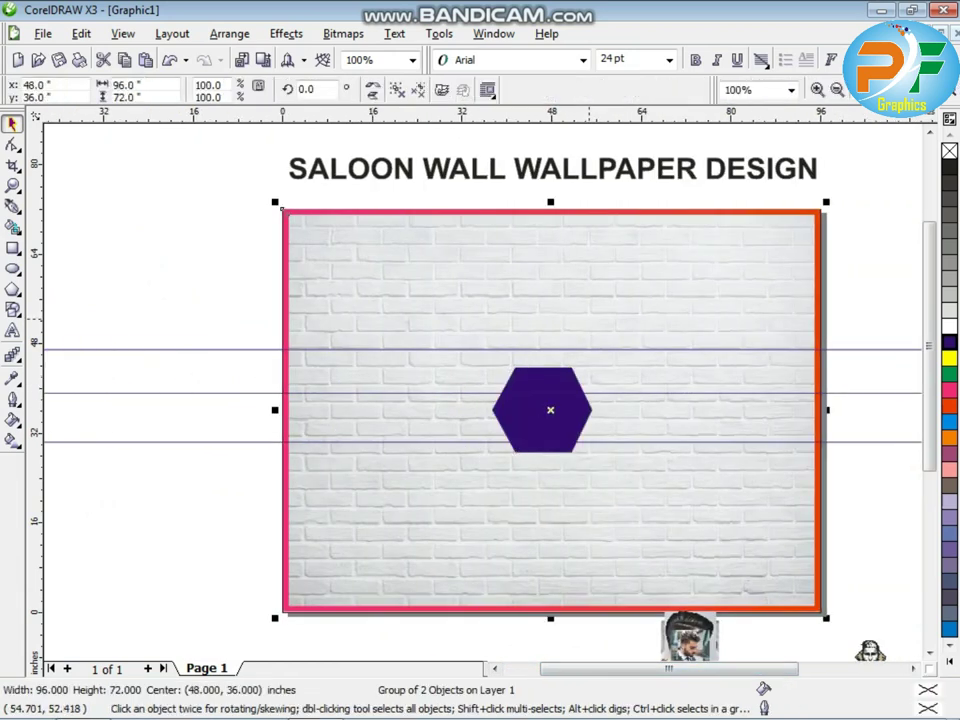
Enlarge the hexagon proportionally to about 24.9 by 21.1 inches and fill it with black
{"action": "left_click", "coordinate": [550, 376]}
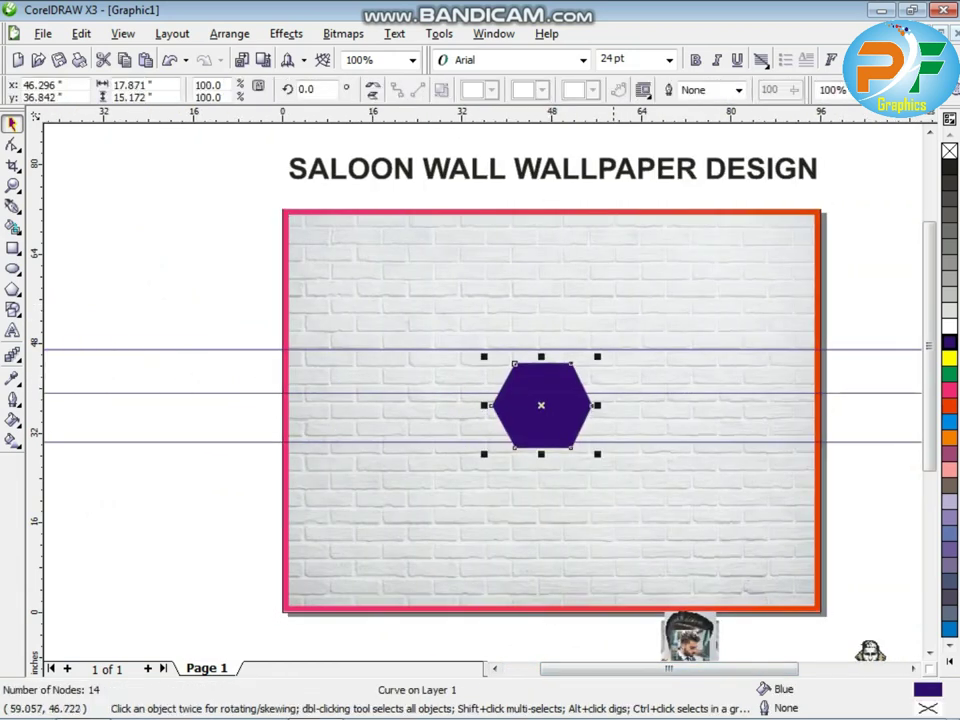
{"action": "left_click_drag", "start_coordinate": [602, 359], "coordinate": [558, 360]}
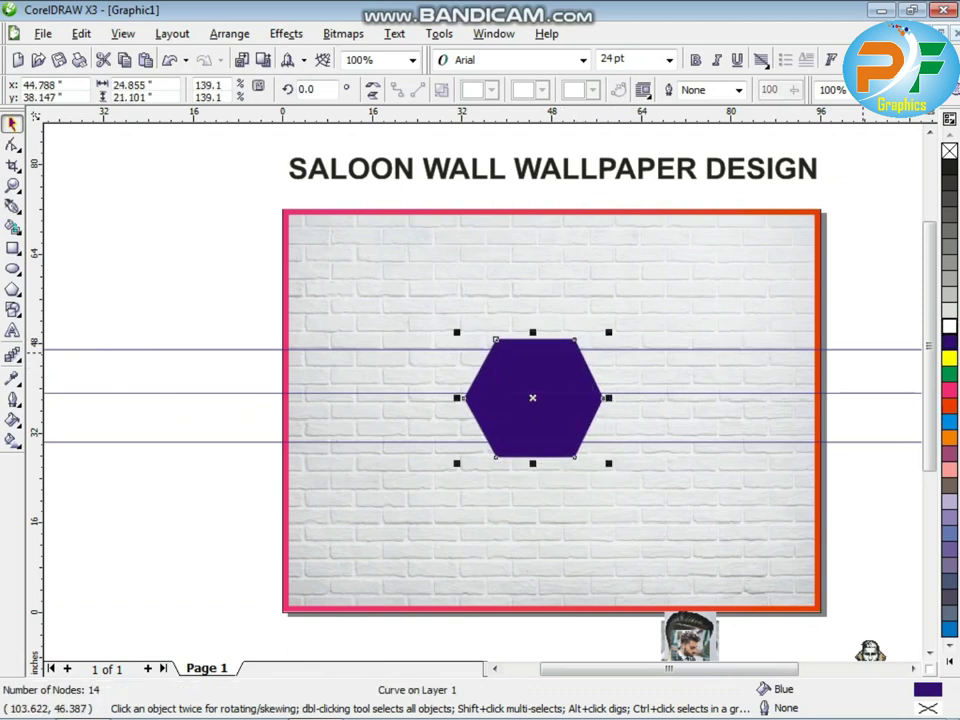
{"action": "left_click", "coordinate": [949, 326]}
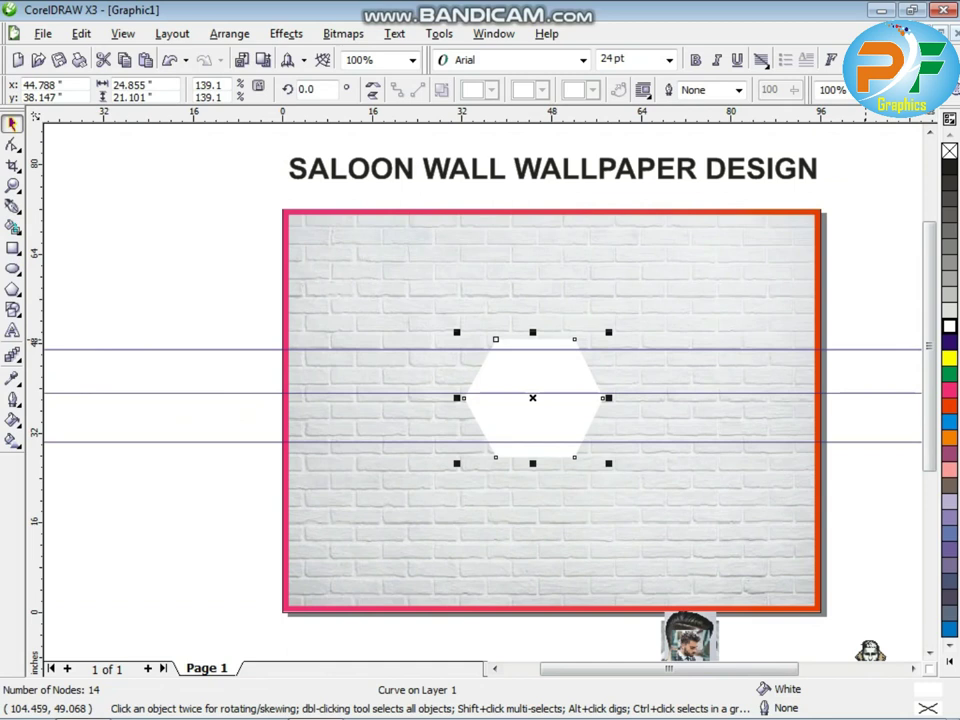
{"action": "left_click", "coordinate": [949, 167]}
{"action": "key", "text": "Escape"}
Add a white copy directly above the black hexagon, scaled down to about 23.1 by 19.6 inches
{"action": "left_click", "coordinate": [508, 371]}
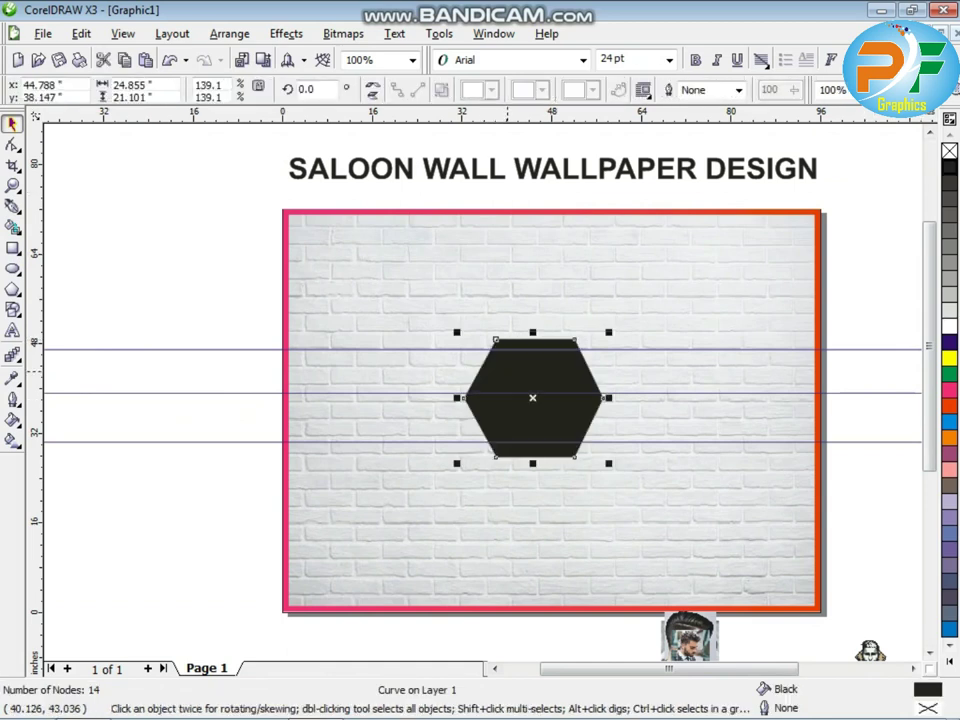
{"action": "left_click_drag", "start_coordinate": [504, 367], "coordinate": [503, 242]}
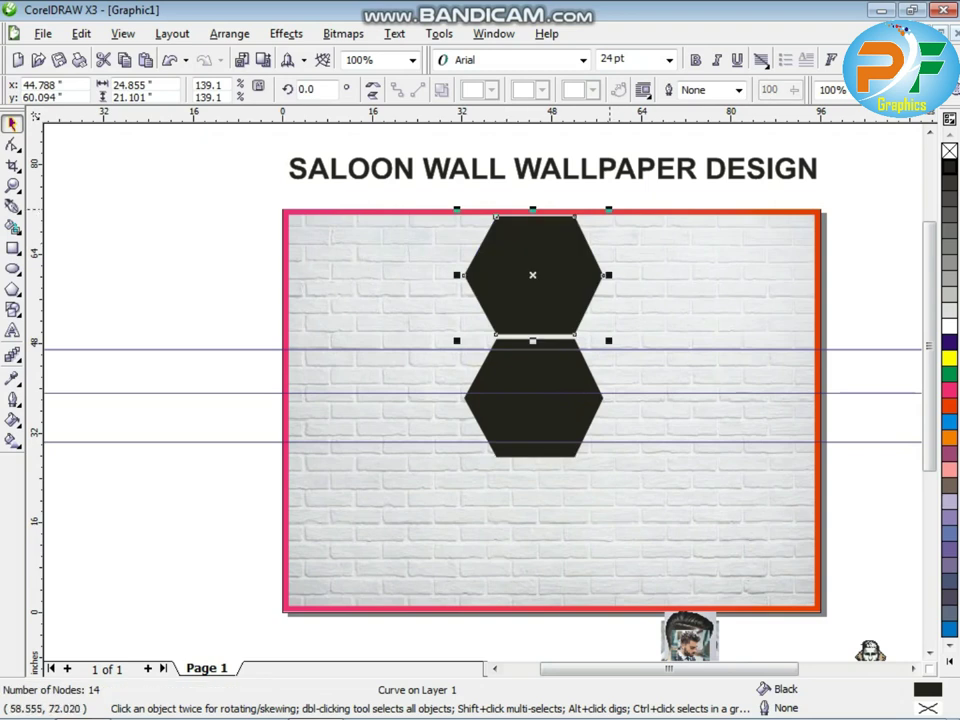
{"action": "left_click_drag", "start_coordinate": [611, 208], "coordinate": [601, 218]}
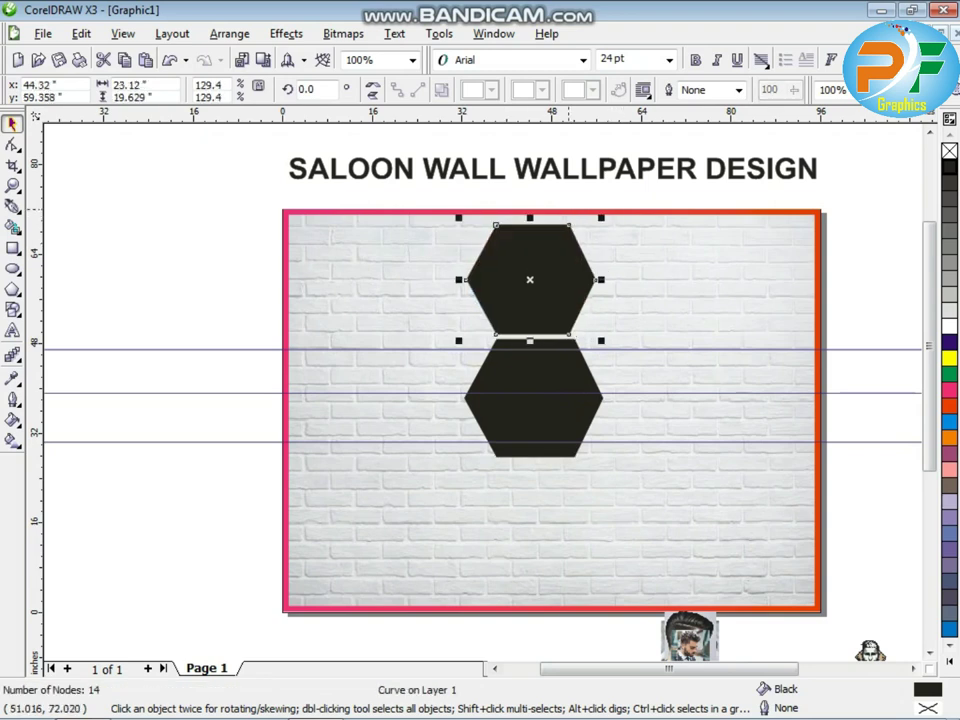
{"action": "key", "text": "Right"}
{"action": "key", "text": "Right"}
{"action": "key", "text": "Up"}
{"action": "left_click", "coordinate": [950, 326]}
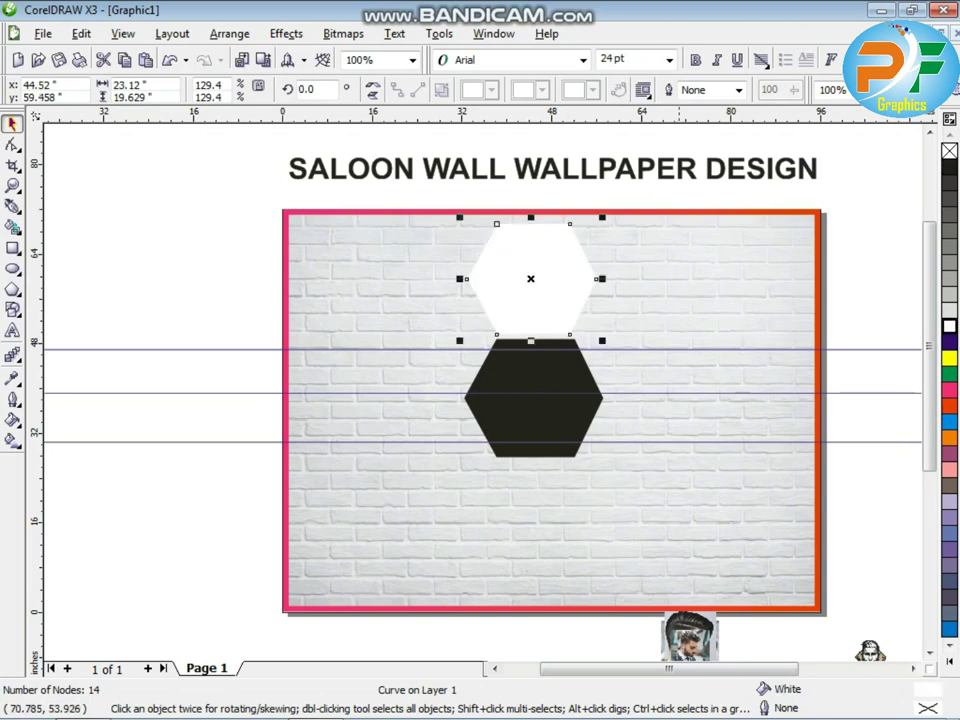
Copy the white hexagon to its lower left, into the notch beside the black hexagon
{"action": "left_click_drag", "start_coordinate": [552, 282], "coordinate": [434, 344]}
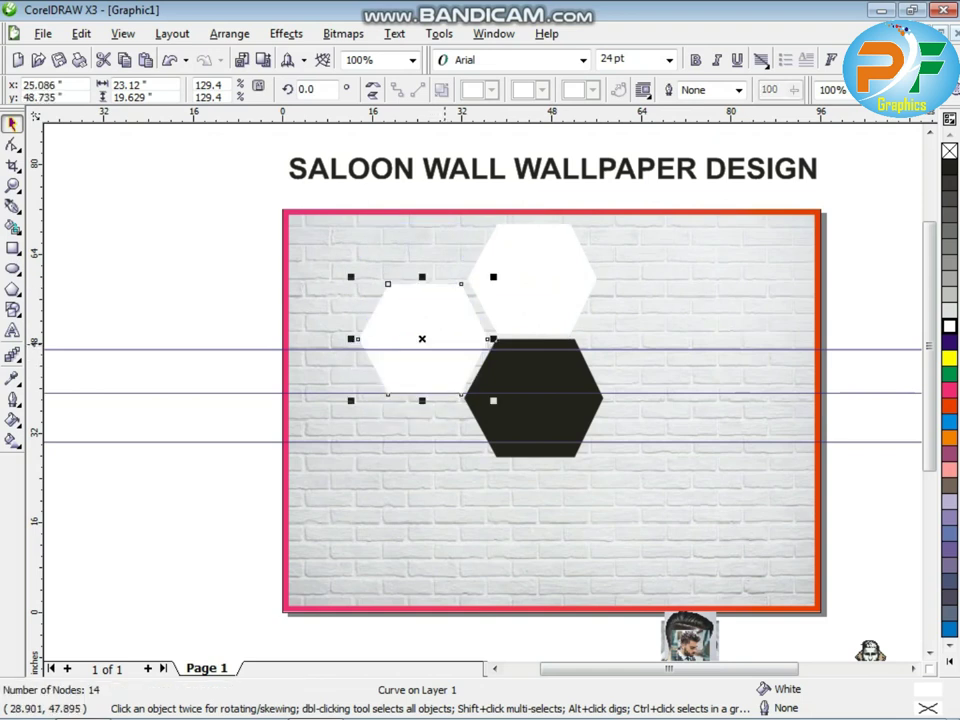
{"action": "key", "text": "Right"}
{"action": "key", "text": "Right"}
{"action": "key", "text": "Right"}
{"action": "key", "text": "Right"}
{"action": "key", "text": "Right"}
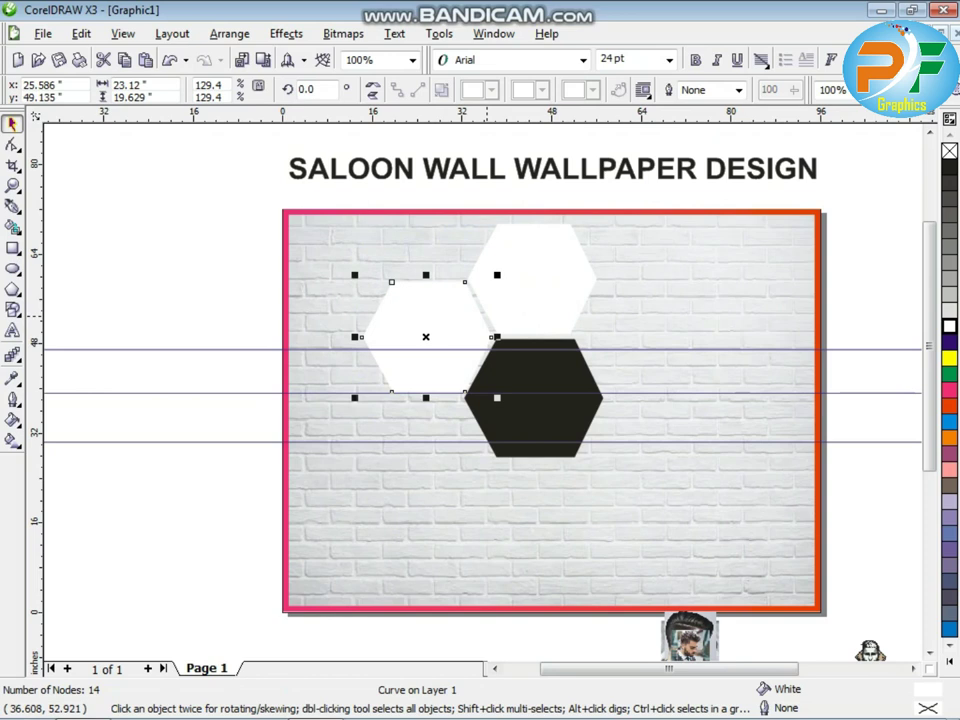
Fine-tune the positions of the two white hexagons so that the gaps around the black hexagon are even
{"action": "scroll", "coordinate": [513, 340], "scroll_direction": "up", "scroll_amount": 2}
{"action": "key", "text": "Right"}
{"action": "key", "text": "Right"}
{"action": "key", "text": "Right"}
{"action": "key", "text": "Right"}
{"action": "key", "text": "Up"}
{"action": "key", "text": "Up"}
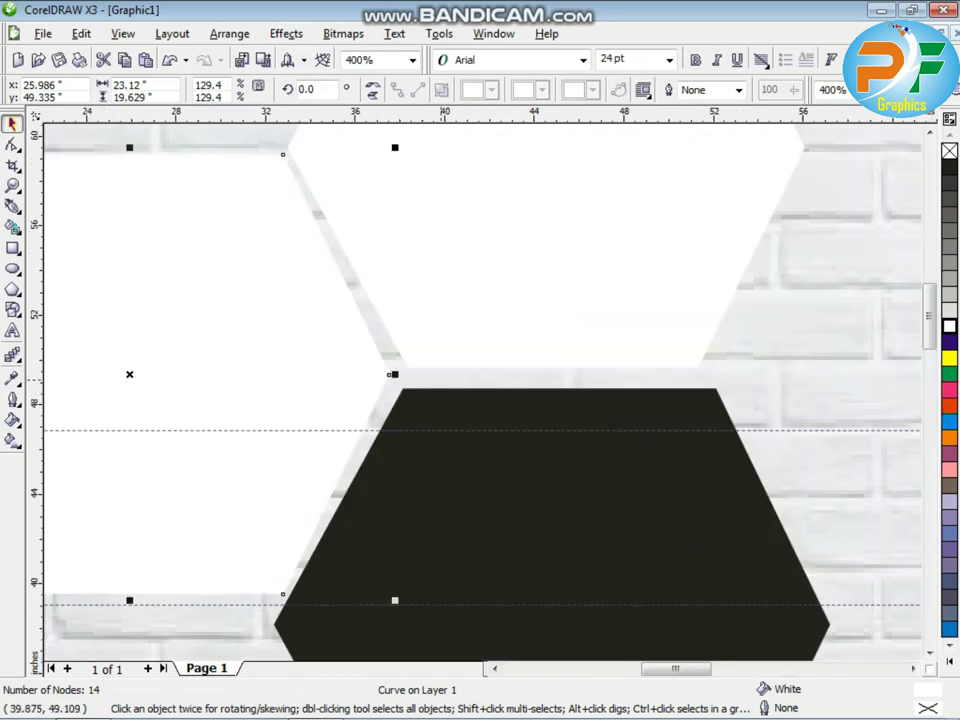
{"action": "key", "text": "Left"}
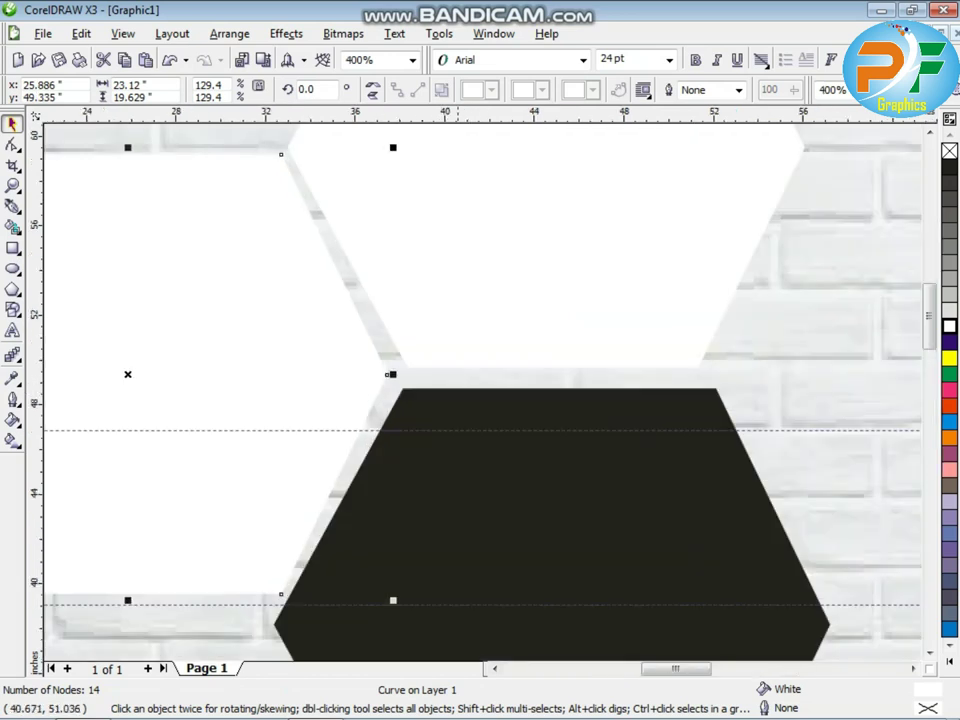
{"action": "left_click", "coordinate": [454, 340]}
{"action": "left_click", "coordinate": [309, 314]}
{"action": "scroll", "coordinate": [271, 562], "scroll_direction": "down", "scroll_amount": 1}
{"action": "key", "text": "Left"}
{"action": "key", "text": "Left"}
{"action": "left_click", "coordinate": [568, 244]}
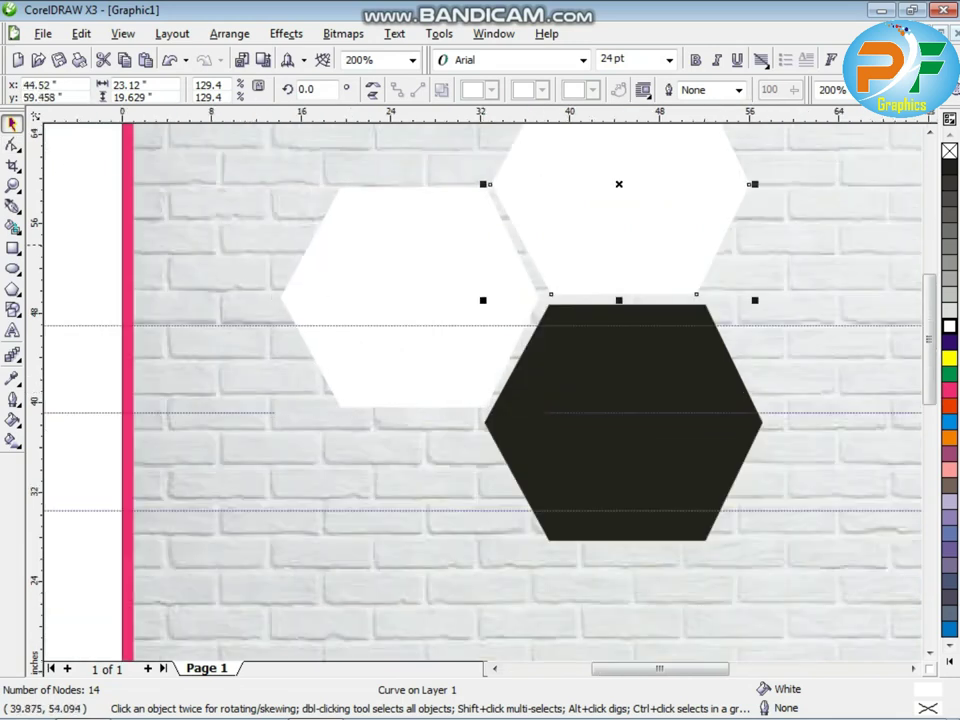
{"action": "key", "text": "Right"}
Place a horizontal guideline through the left vertex of the upper white hexagon
{"action": "left_click", "coordinate": [490, 244]}
{"action": "scroll", "coordinate": [556, 272], "scroll_direction": "up", "scroll_amount": 1}
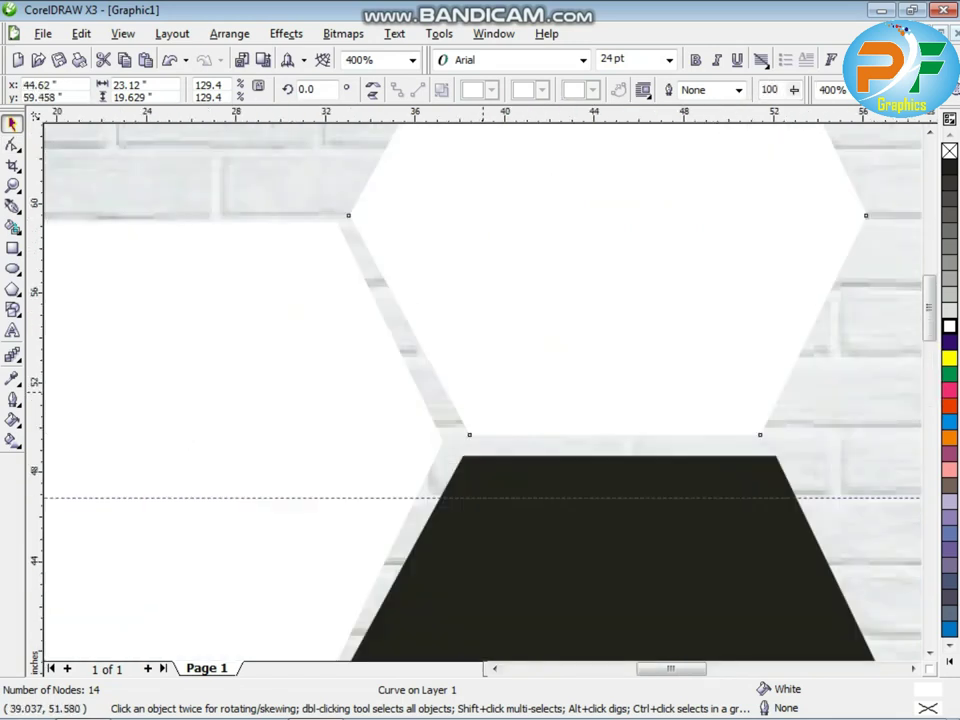
{"action": "left_click", "coordinate": [559, 272]}
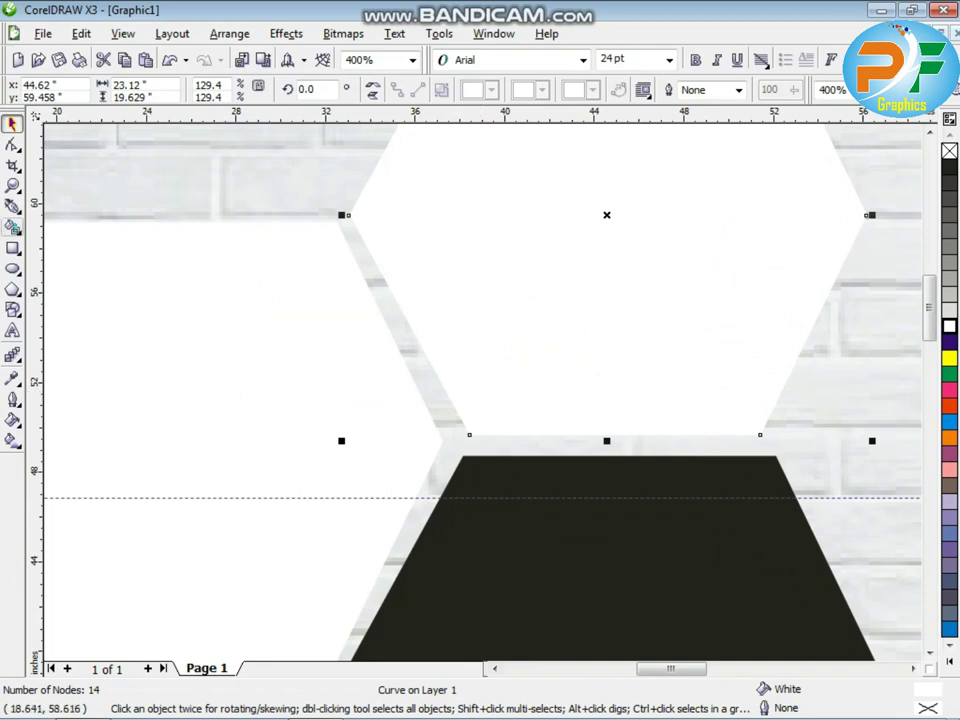
{"action": "left_click_drag", "start_coordinate": [330, 112], "coordinate": [349, 215]}
{"action": "left_click", "coordinate": [447, 194]}
{"action": "scroll", "coordinate": [357, 217], "scroll_direction": "down", "scroll_amount": 1}
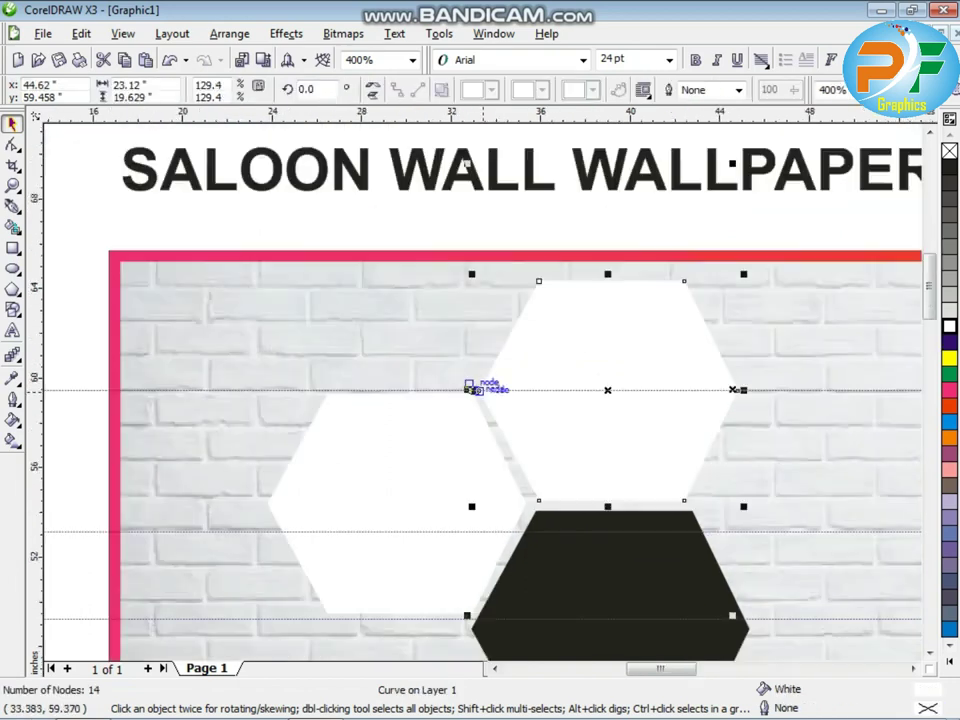
Raise the left white hexagon so that its top edge meets the new guideline
{"action": "scroll", "coordinate": [470, 388], "scroll_direction": "up", "scroll_amount": 1}
{"action": "scroll", "coordinate": [465, 389], "scroll_direction": "down", "scroll_amount": 3}
{"action": "scroll", "coordinate": [490, 445], "scroll_direction": "up", "scroll_amount": 2}
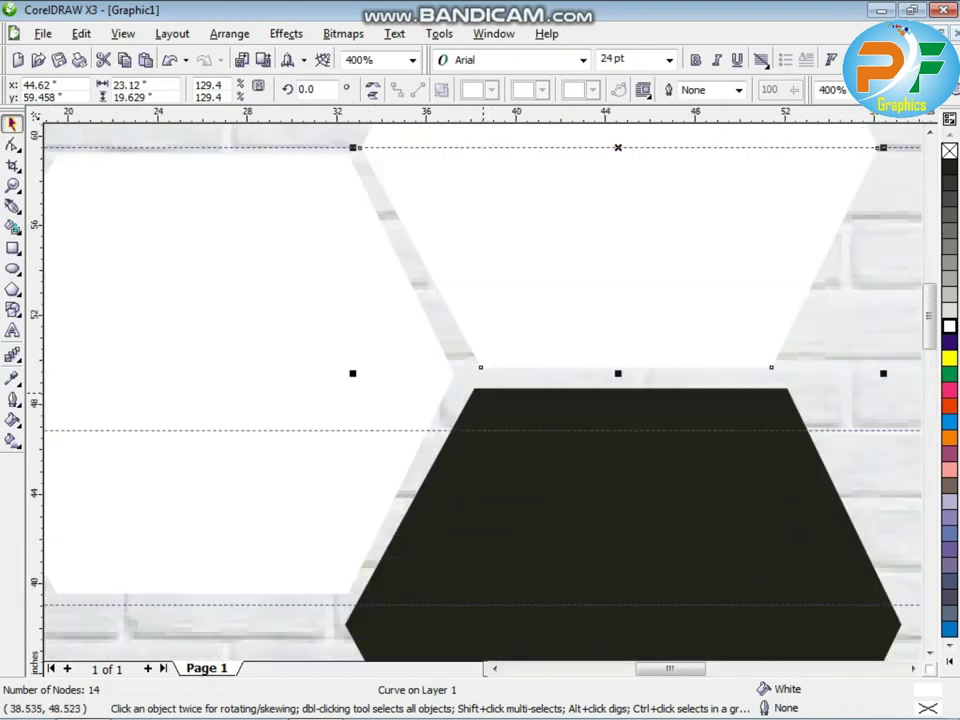
{"action": "key", "text": "Up"}
{"action": "key", "text": "Up"}
{"action": "key", "text": "Up"}
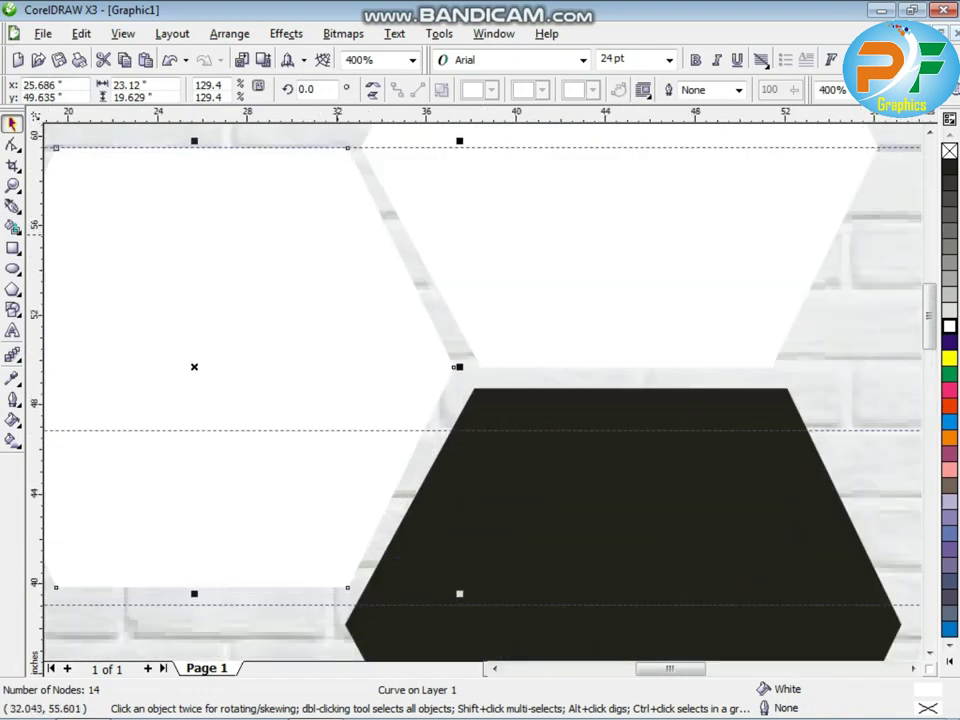
Nudge the black hexagon up by 0.1 inch to narrow the gap above it
{"action": "left_click", "coordinate": [545, 398]}
{"action": "key", "text": "Up"}
{"action": "key", "text": "Up"}
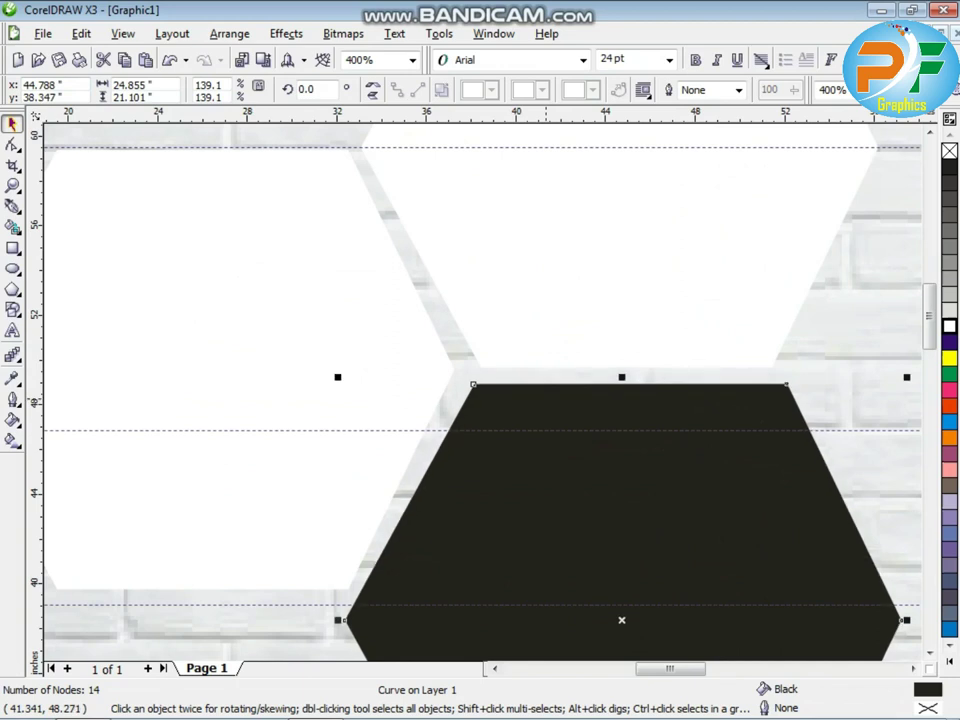
{"action": "key", "text": "Down"}
Delete both white hexagons from the brick background
{"action": "left_click", "coordinate": [277, 463]}
{"action": "scroll", "coordinate": [279, 462], "scroll_direction": "down", "scroll_amount": 1}
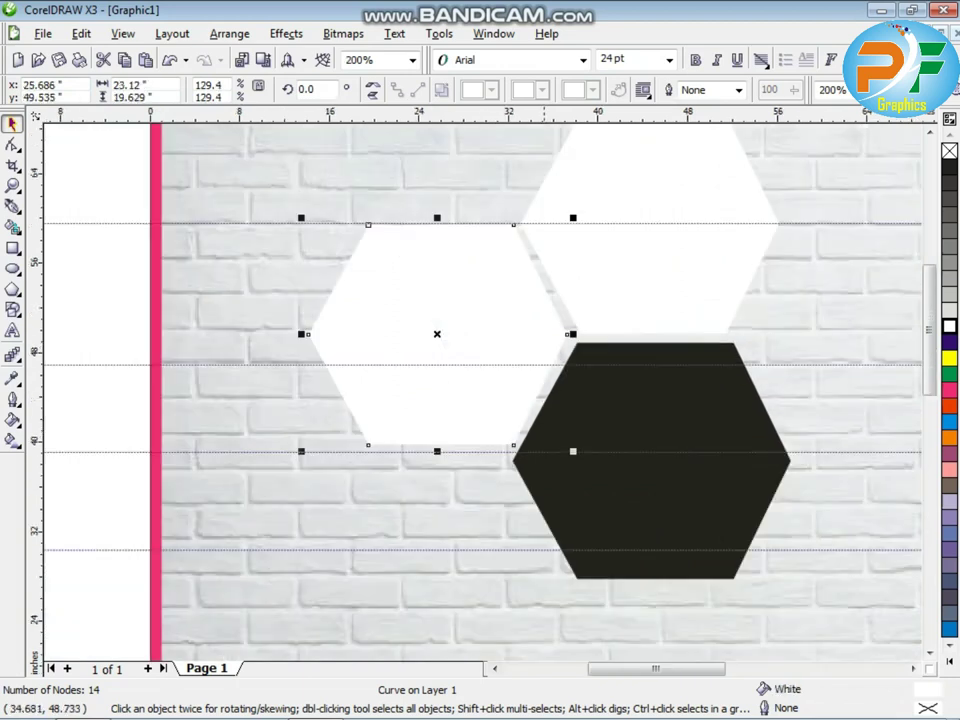
{"action": "key", "text": "Delete"}
{"action": "left_click", "coordinate": [611, 318]}
{"action": "key", "text": "Delete"}
Copy the black hexagon directly above itself, and place another copy in the notch left of the pair
{"action": "left_click", "coordinate": [590, 372]}
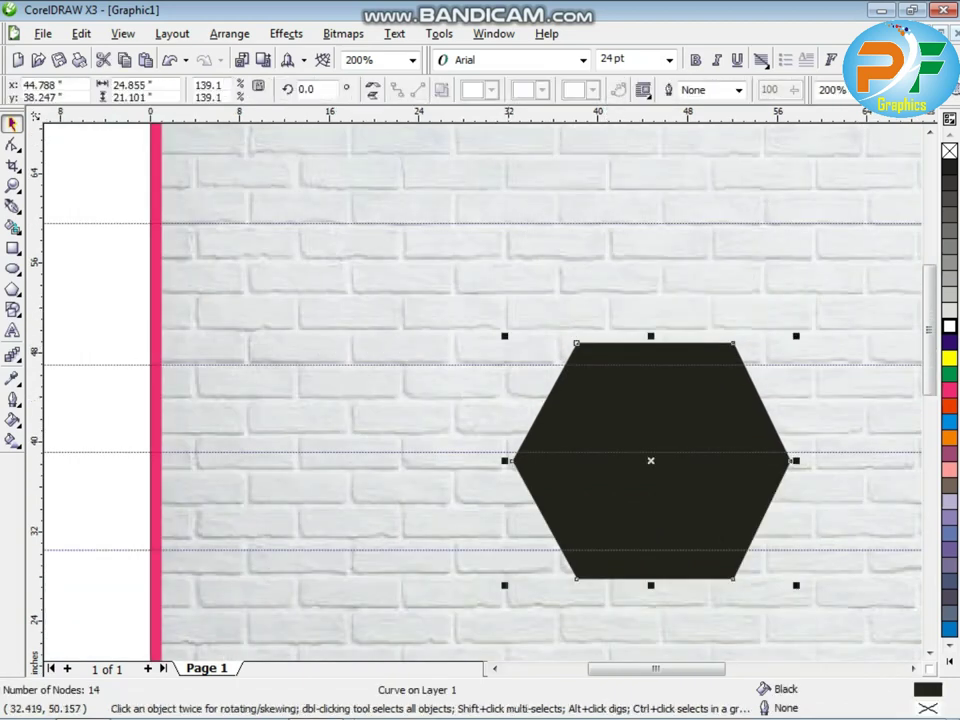
{"action": "left_click_drag", "start_coordinate": [640, 420], "coordinate": [640, 174]}
{"action": "left_click_drag", "start_coordinate": [592, 233], "coordinate": [364, 345]}
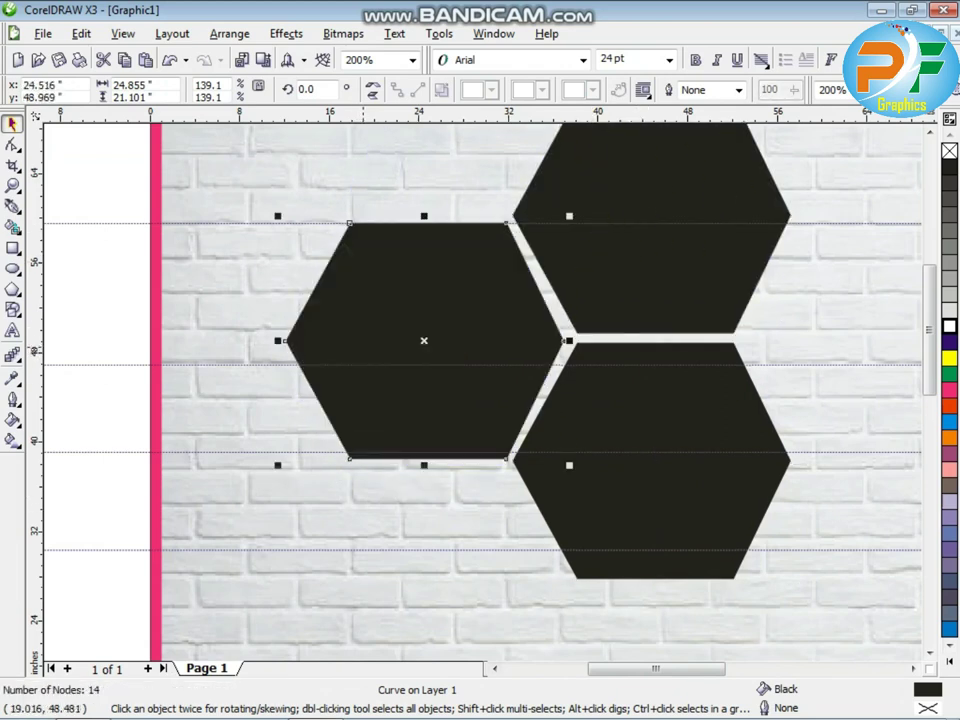
{"action": "key", "text": "Left"}
{"action": "key", "text": "Left"}
{"action": "key", "text": "Left"}
{"action": "key", "text": "F3"}
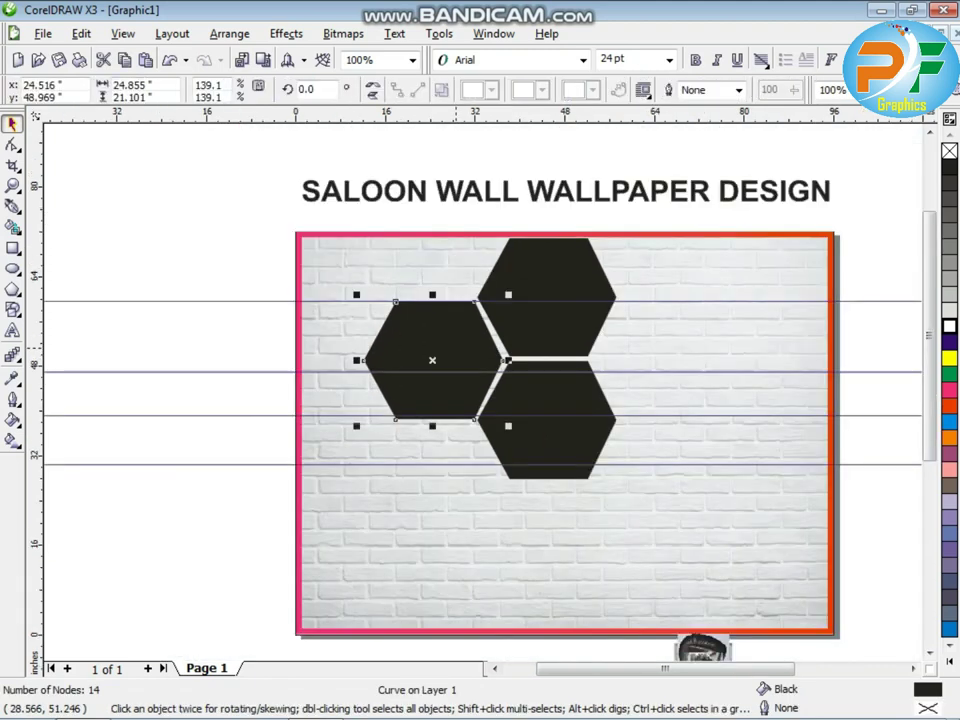
Copy the left hexagon straight down and nudge the copy to leave a narrow gap between them
{"action": "left_click_drag", "start_coordinate": [456, 348], "coordinate": [456, 468]}
{"action": "right_click", "coordinate": [456, 468]}
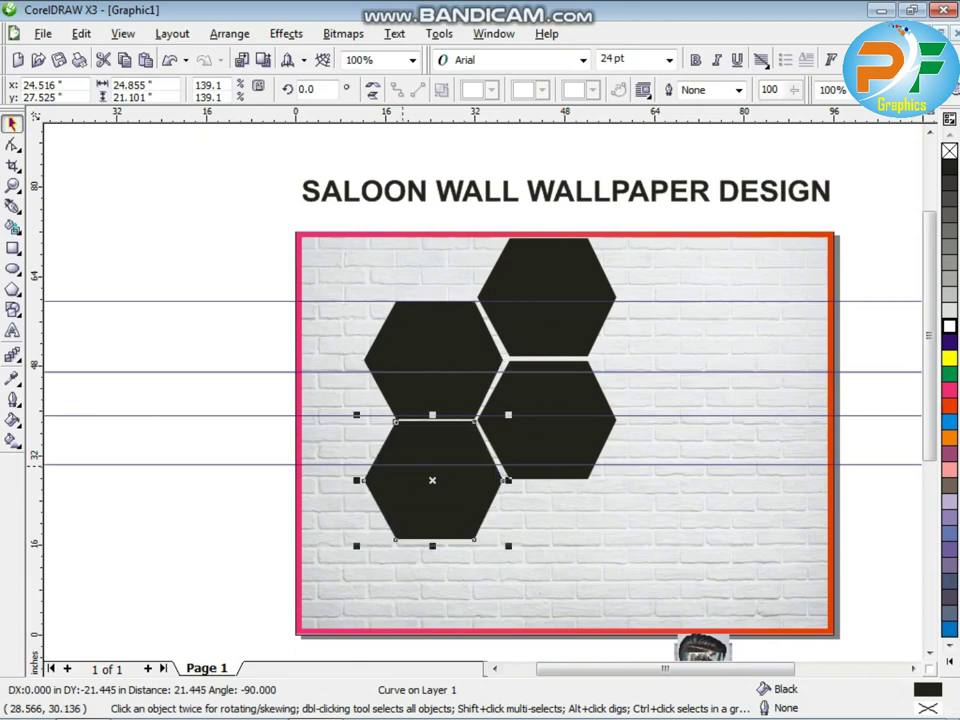
{"action": "key", "text": "Down"}
{"action": "key", "text": "Escape"}
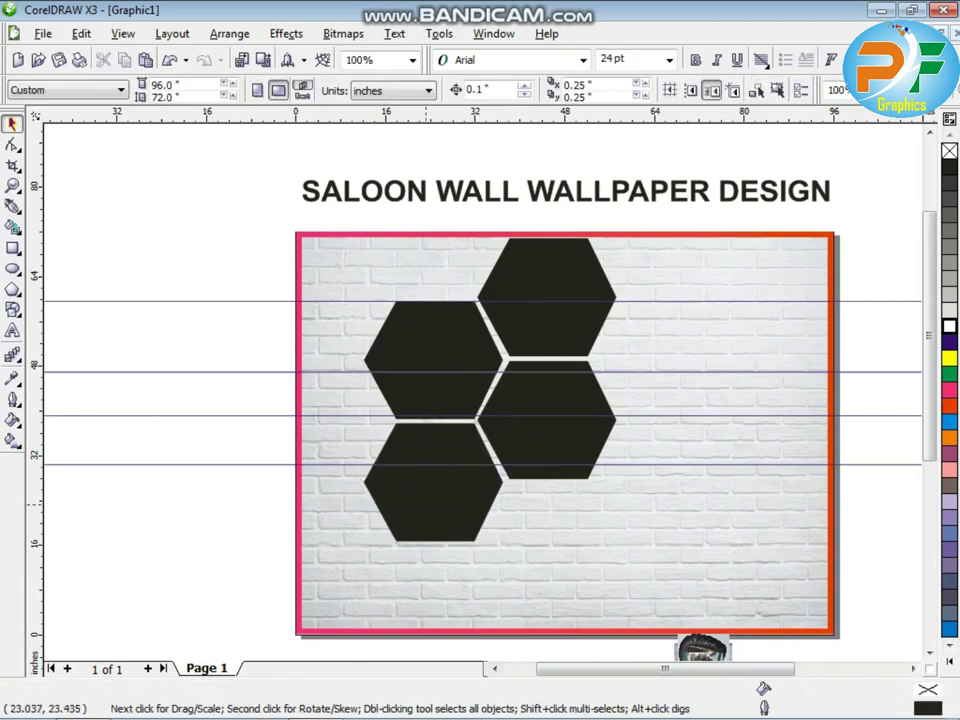
Add a copy of the lower-left hexagon diagonally below it at the background's lower-left corner and fine-tune the spacing
{"action": "left_click", "coordinate": [426, 516]}
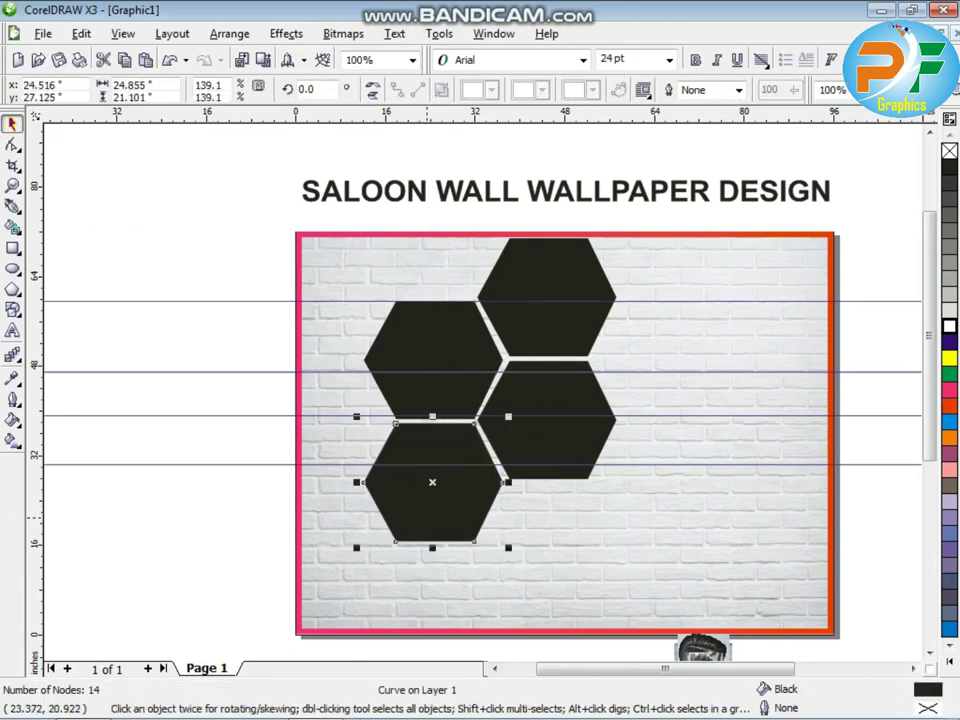
{"action": "left_click_drag", "start_coordinate": [422, 514], "coordinate": [309, 590]}
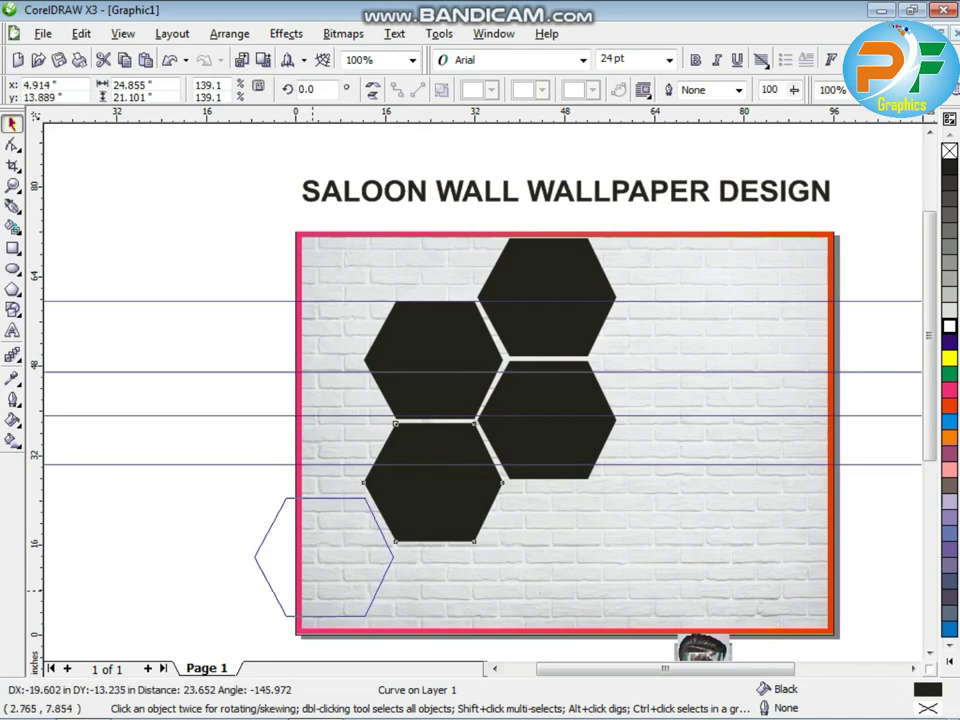
{"action": "right_click", "coordinate": [309, 590]}
{"action": "key", "text": "Right"}
{"action": "key", "text": "Down"}
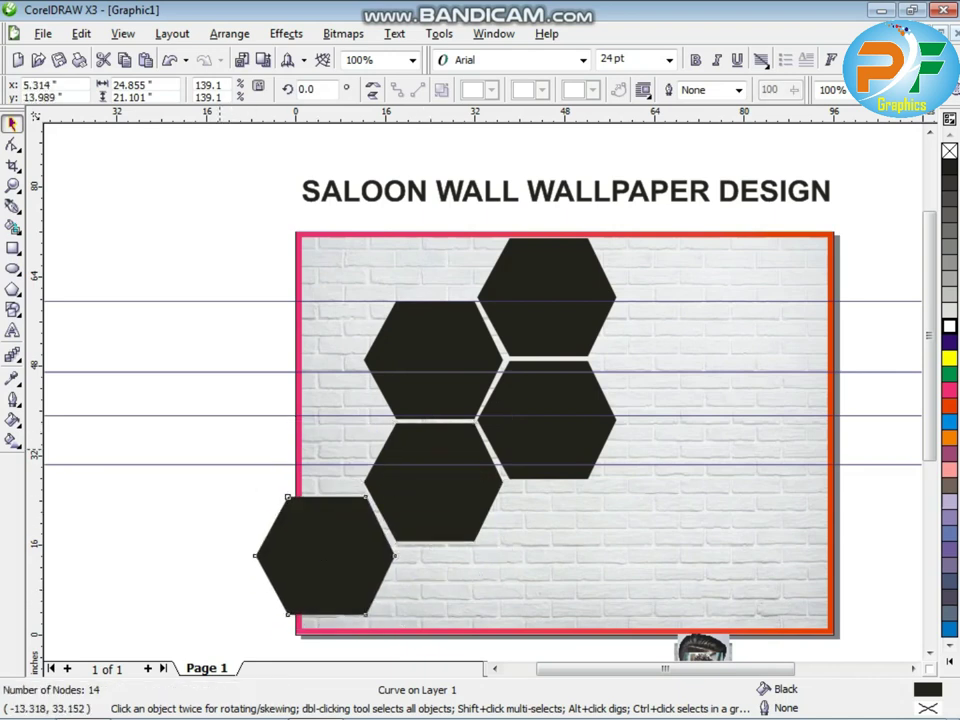
{"action": "left_click", "coordinate": [221, 449]}
{"action": "left_click", "coordinate": [401, 476]}
{"action": "key", "text": "Down"}
Move all five hexagons together to the right until the lowest one sits inside the background's left border
{"action": "left_click", "coordinate": [184, 206]}
{"action": "left_click_drag", "start_coordinate": [187, 203], "coordinate": [636, 636]}
{"action": "left_click_drag", "start_coordinate": [565, 446], "coordinate": [602, 449]}
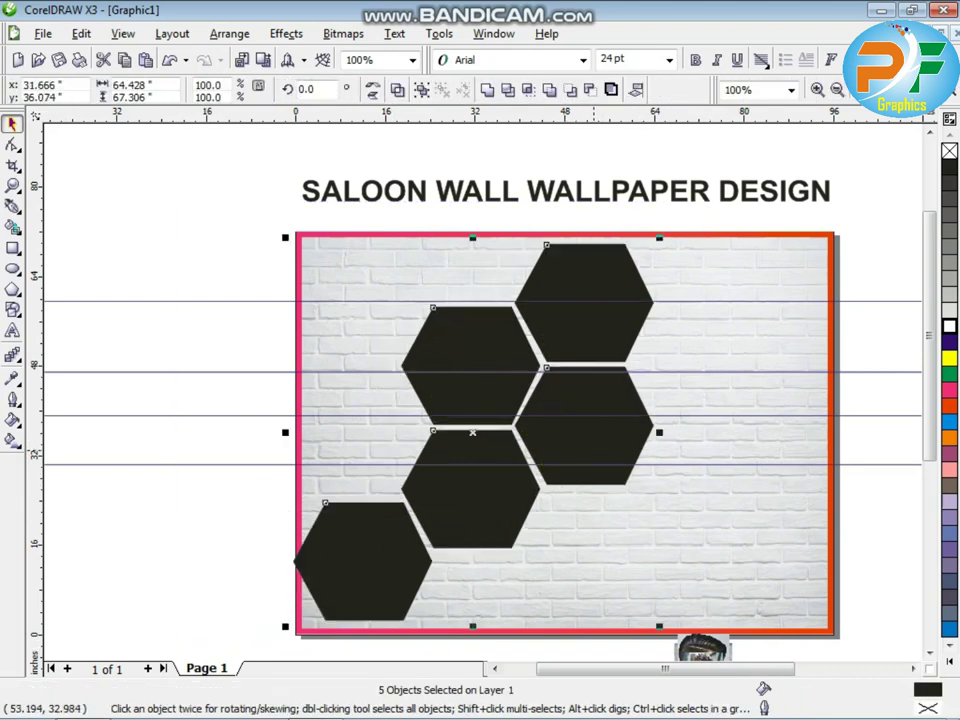
{"action": "key", "text": "Right"}
{"action": "key", "text": "Right"}
{"action": "key", "text": "Right"}
{"action": "key", "text": "Right"}
{"action": "key", "text": "Right"}
{"action": "key", "text": "Right"}
{"action": "key", "text": "Right"}
{"action": "key", "text": "Right"}
{"action": "key", "text": "Right"}
{"action": "key", "text": "Right"}
{"action": "key", "text": "Right"}
{"action": "key", "text": "Right"}
{"action": "key", "text": "Right"}
{"action": "key", "text": "Right"}
{"action": "key", "text": "Right"}
{"action": "key", "text": "Right"}
{"action": "key", "text": "Right"}
{"action": "key", "text": "Right"}
{"action": "key", "text": "Up"}
{"action": "key", "text": "Up"}
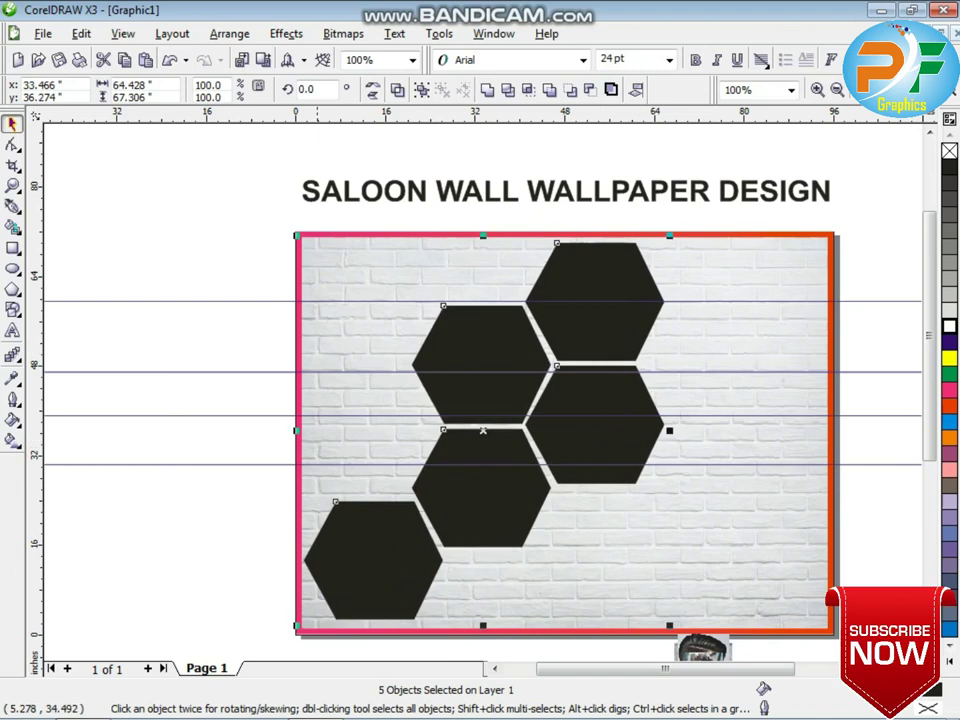
{"action": "key", "text": "Right"}
{"action": "key", "text": "Right"}
{"action": "key", "text": "Right"}
{"action": "left_click", "coordinate": [279, 445]}
Place two copies of the bottom-left hexagon above it along the left border and nudge the top copy down
{"action": "left_click", "coordinate": [397, 555]}
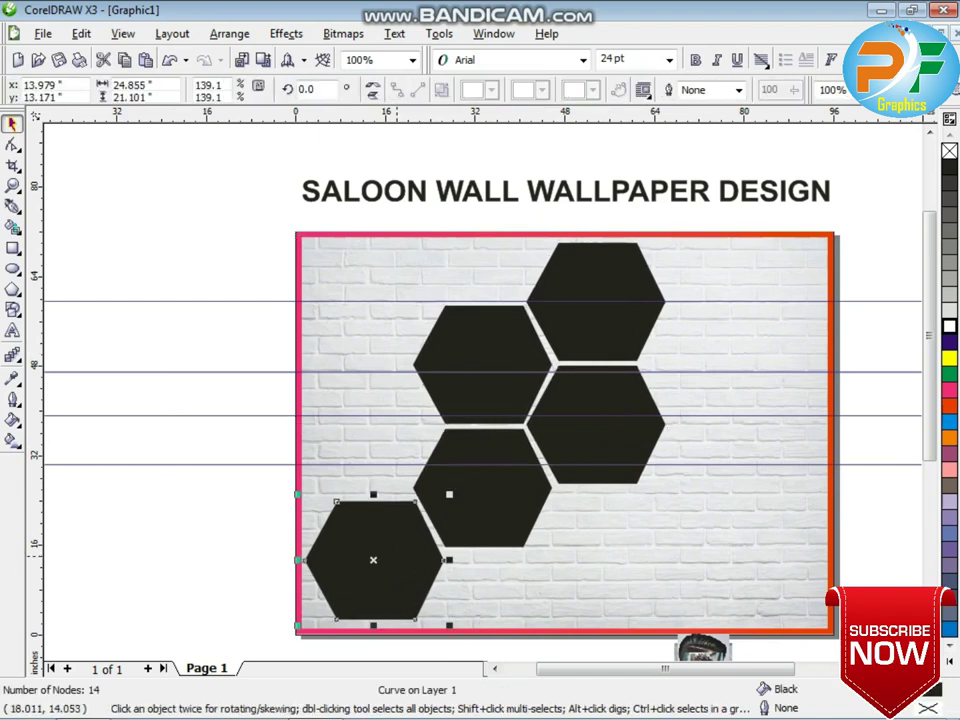
{"action": "left_click_drag", "start_coordinate": [397, 555], "coordinate": [390, 292]}
{"action": "left_click_drag", "start_coordinate": [390, 295], "coordinate": [392, 296]}
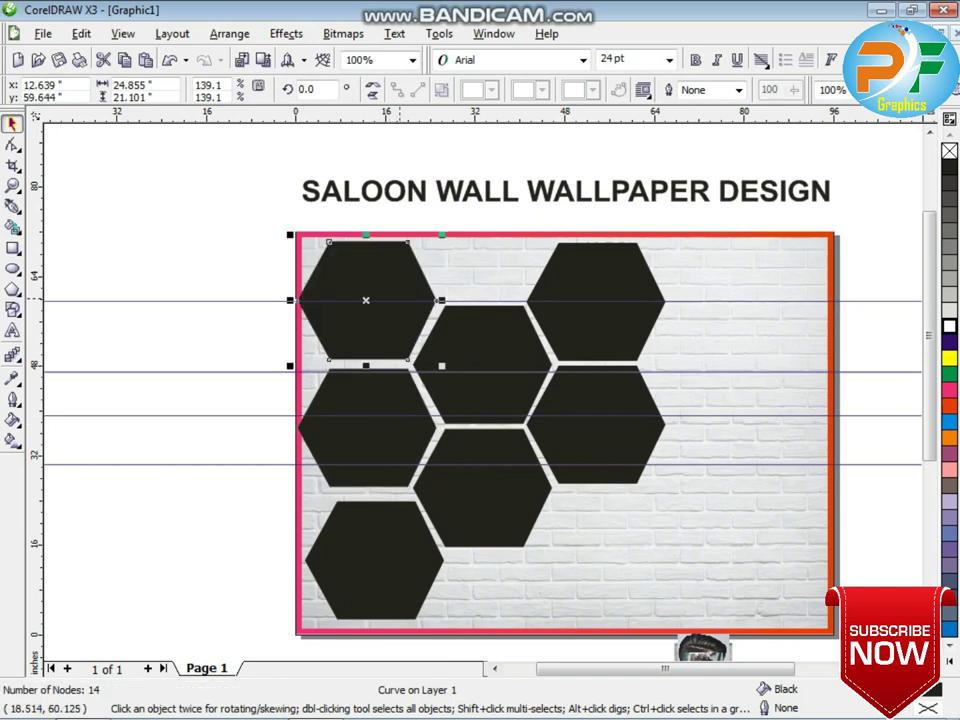
{"action": "key", "text": "Down"}
{"action": "key", "text": "Down"}
{"action": "key", "text": "Down"}
{"action": "key", "text": "Down"}
Nudge the middle hexagon of the left column down and the bottom one slightly up to adjust their gaps
{"action": "left_click", "coordinate": [249, 302]}
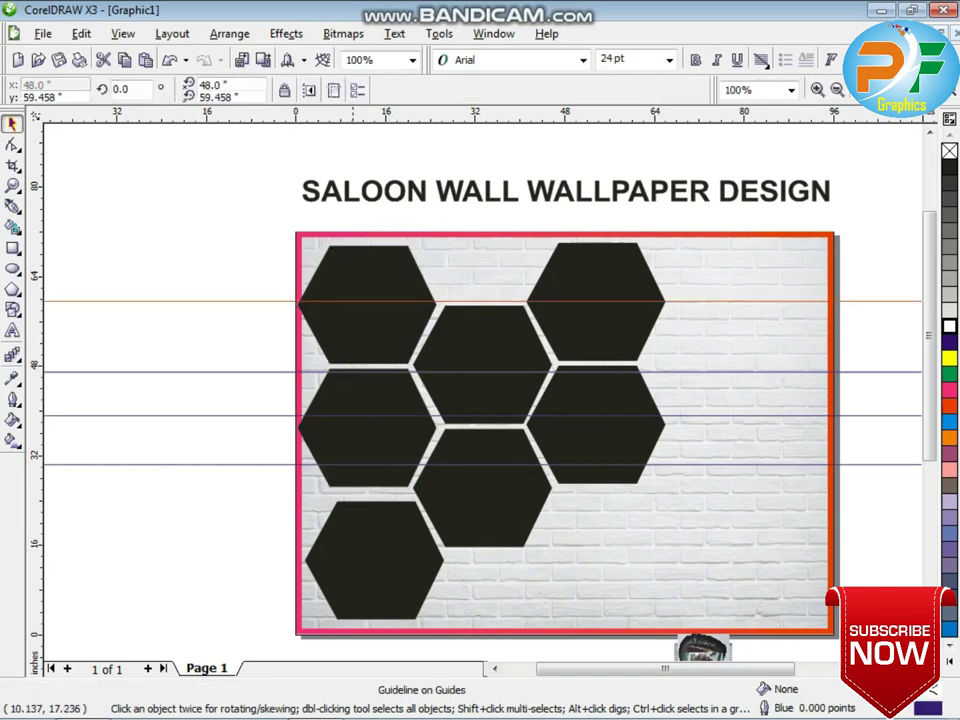
{"action": "left_click", "coordinate": [351, 436]}
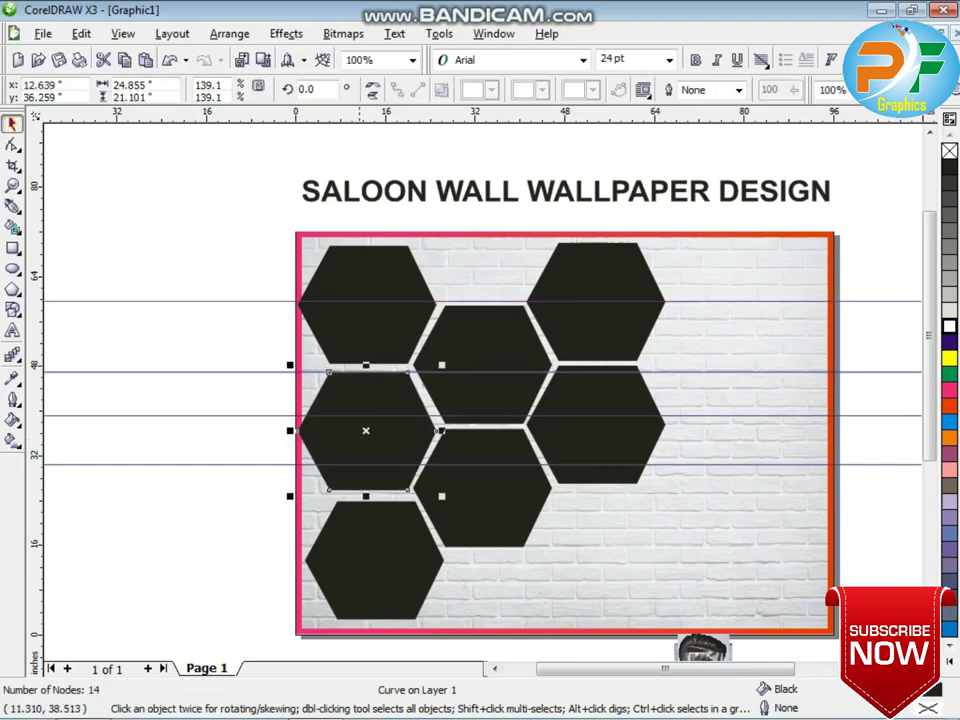
{"action": "left_click", "coordinate": [375, 534]}
{"action": "left_click", "coordinate": [170, 464]}
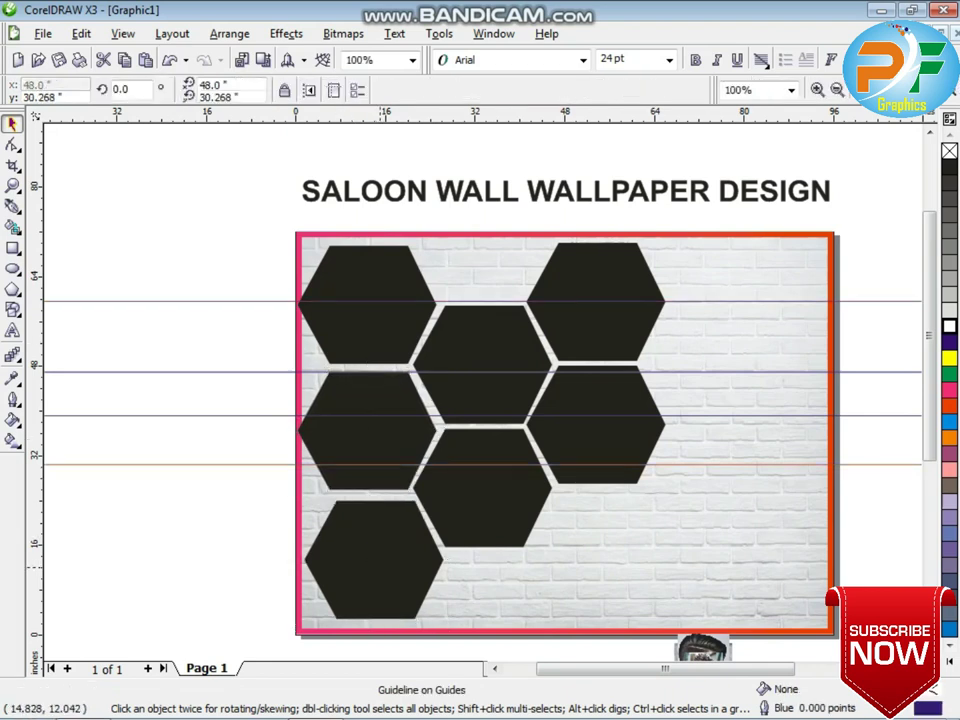
Move all the hexagons together slightly to the right, clear of the background's left border
{"action": "left_click", "coordinate": [379, 566]}
{"action": "left_click_drag", "start_coordinate": [218, 224], "coordinate": [739, 656]}
{"action": "key", "text": "Right"}
{"action": "key", "text": "Right"}
{"action": "key", "text": "Right"}
{"action": "key", "text": "Right"}
{"action": "key", "text": "Right"}
{"action": "key", "text": "Right"}
{"action": "key", "text": "Right"}
{"action": "key", "text": "Right"}
{"action": "key", "text": "Right"}
{"action": "key", "text": "Right"}
{"action": "key", "text": "Right"}
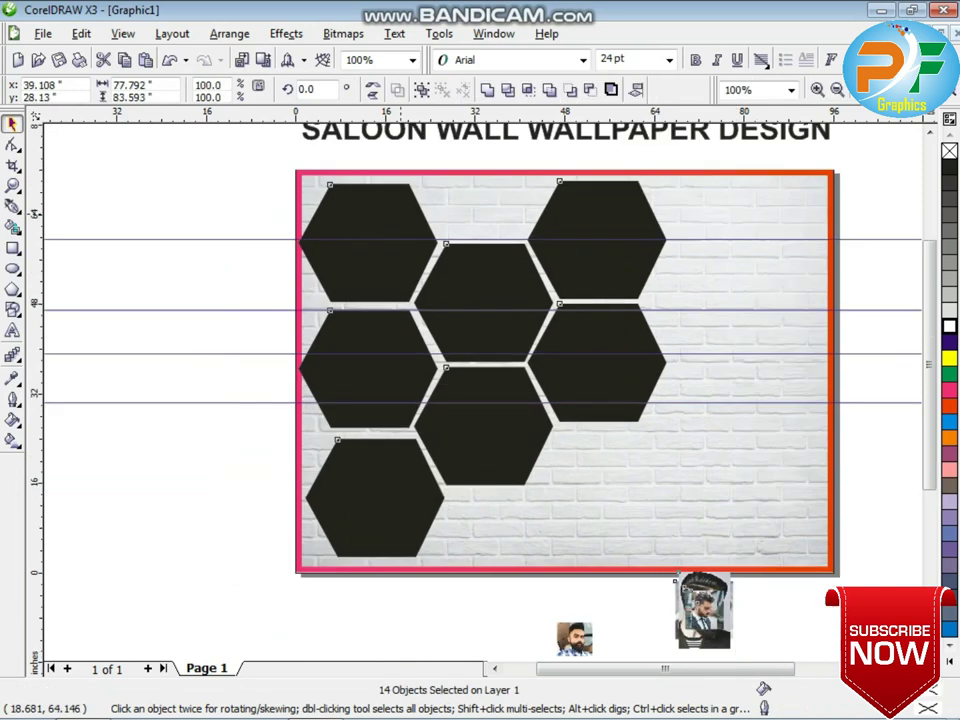
{"action": "left_click", "coordinate": [262, 262]}
Place a copy of the lower-left hexagon at the foot of the third column and nudge it up and slightly left
{"action": "left_click", "coordinate": [390, 486]}
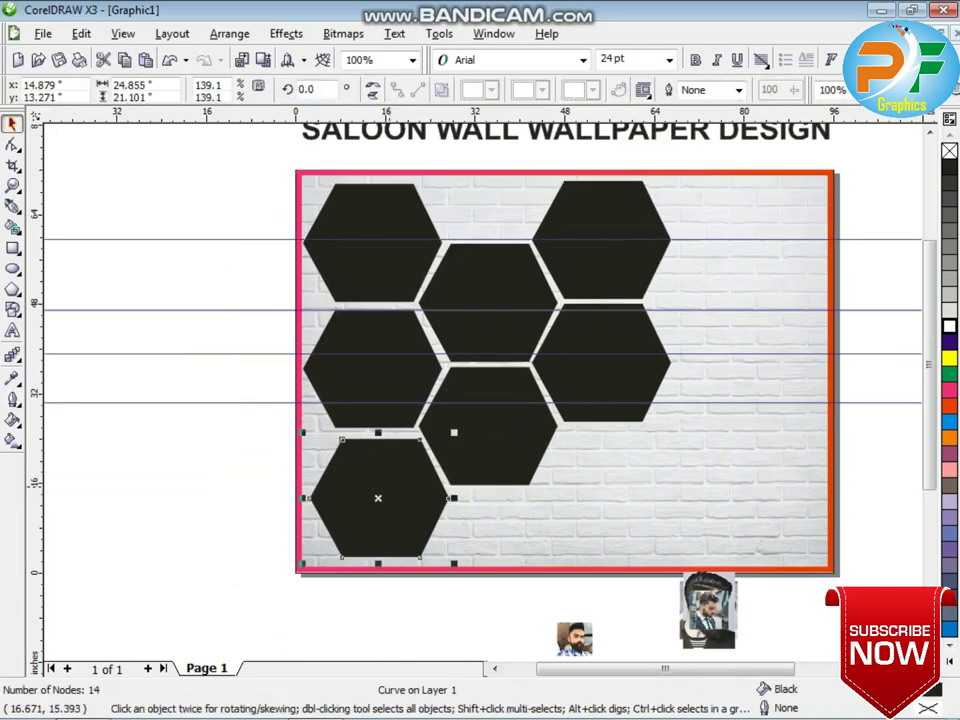
{"action": "left_click_drag", "start_coordinate": [389, 488], "coordinate": [613, 488]}
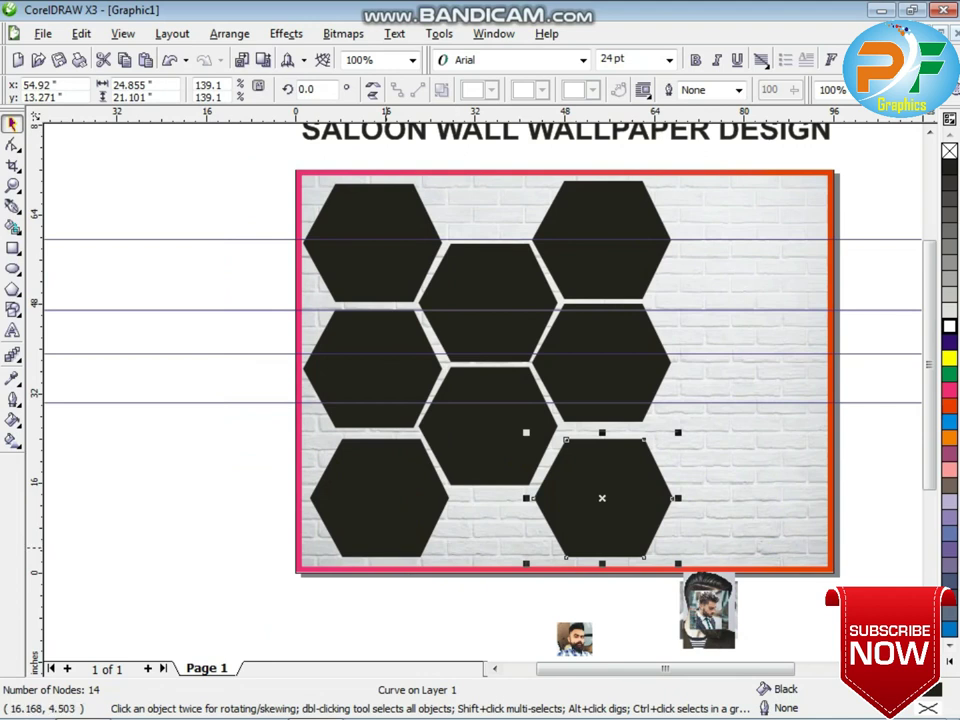
{"action": "key", "text": "Up"}
{"action": "key", "text": "Up"}
{"action": "key", "text": "Up"}
{"action": "key", "text": "Up"}
{"action": "key", "text": "Up"}
{"action": "key", "text": "Up"}
{"action": "key", "text": "Up"}
{"action": "key", "text": "Up"}
{"action": "key", "text": "Up"}
{"action": "key", "text": "Up"}
{"action": "key", "text": "Up"}
{"action": "key", "text": "Up"}
{"action": "key", "text": "Up"}
{"action": "key", "text": "Up"}
{"action": "key", "text": "Left"}
{"action": "key", "text": "Left"}
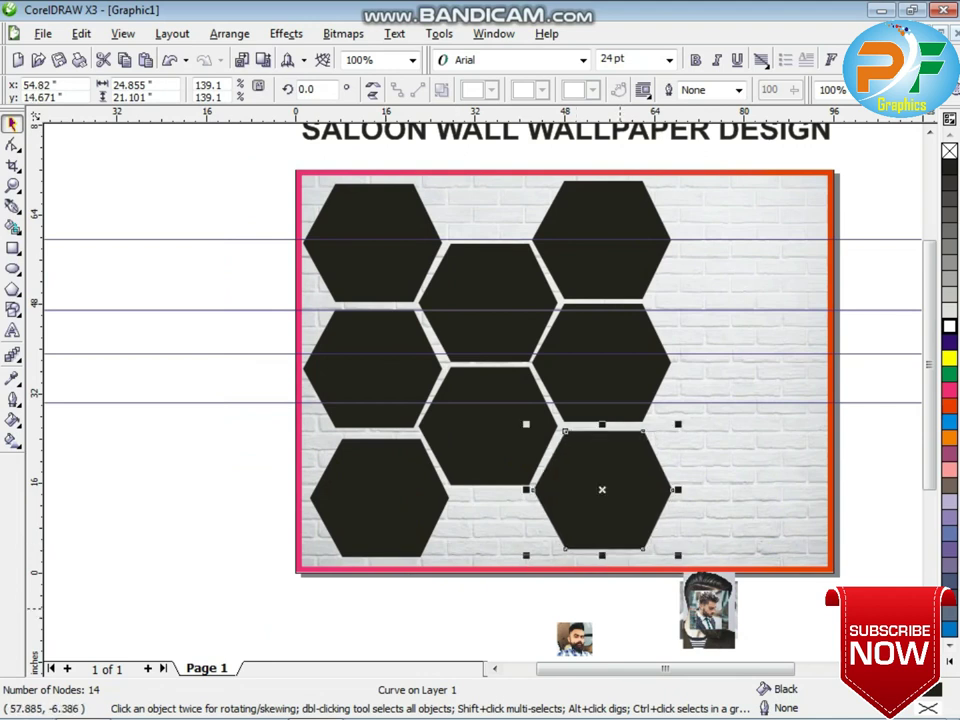
{"action": "key", "text": "Escape"}
Copy the third column's middle hexagon diagonally up to start a fourth column and nudge it down and left to even the gaps
{"action": "left_click", "coordinate": [600, 382]}
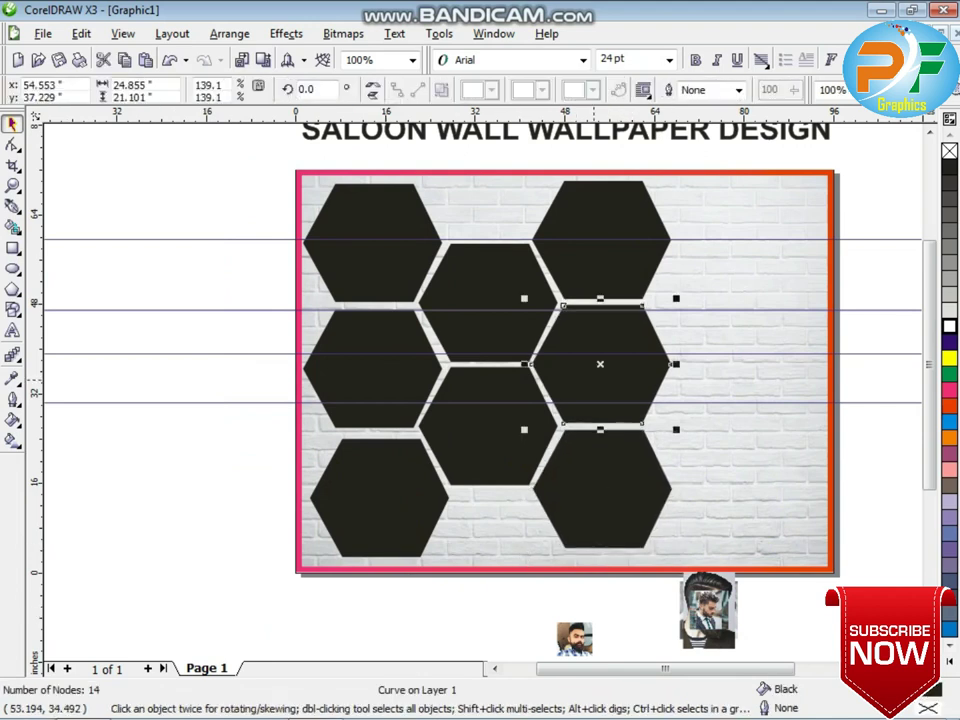
{"action": "left_click_drag", "start_coordinate": [592, 378], "coordinate": [718, 300]}
{"action": "key", "text": "Down"}
{"action": "key", "text": "Down"}
{"action": "key", "text": "Down"}
{"action": "key", "text": "Left"}
{"action": "key", "text": "Left"}
{"action": "key", "text": "Left"}
{"action": "key", "text": "Left"}
{"action": "key", "text": "Left"}
{"action": "key", "text": "Left"}
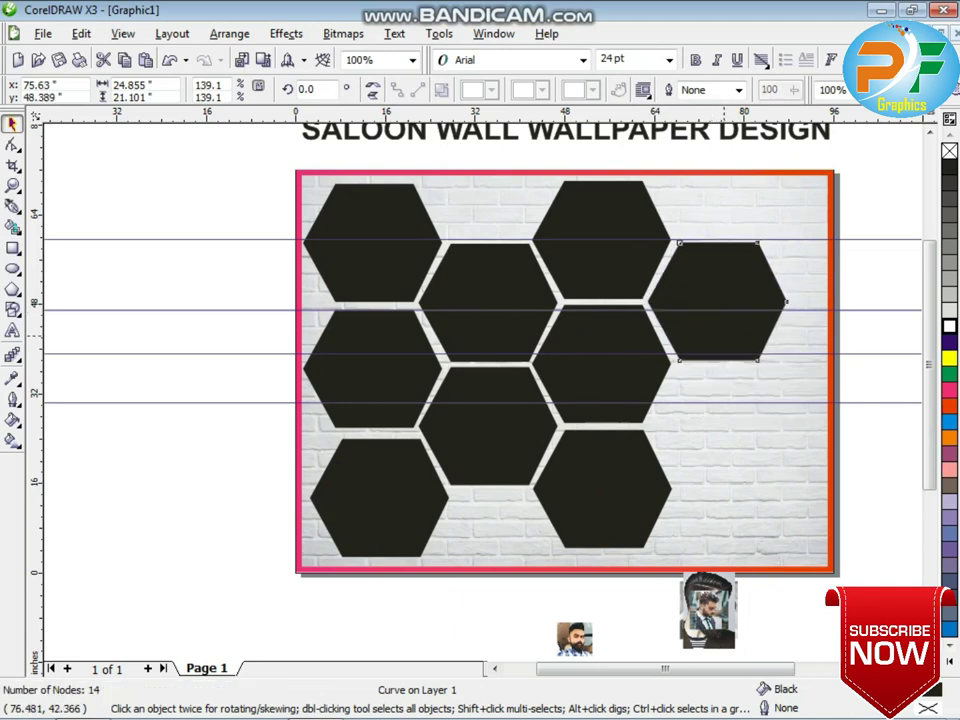
Place a copy of the fourth column's hexagon directly beneath it and another overlapping it toward the background's lower-right corner
{"action": "left_click_drag", "start_coordinate": [724, 335], "coordinate": [725, 457]}
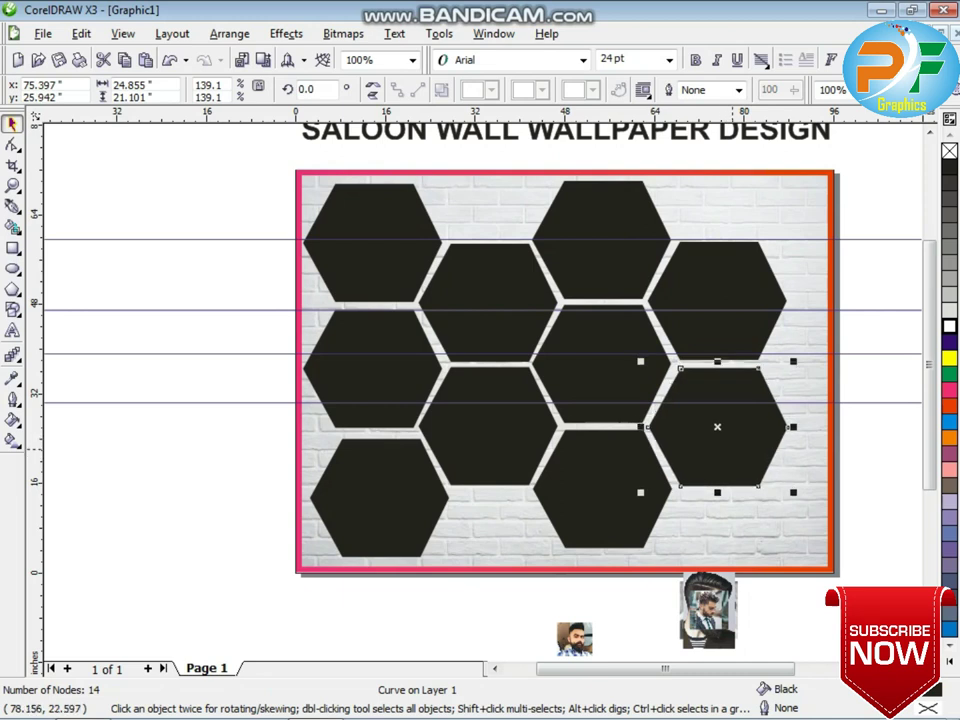
{"action": "left_click_drag", "start_coordinate": [734, 445], "coordinate": [776, 471]}
{"action": "left_click_drag", "start_coordinate": [698, 274], "coordinate": [726, 211]}
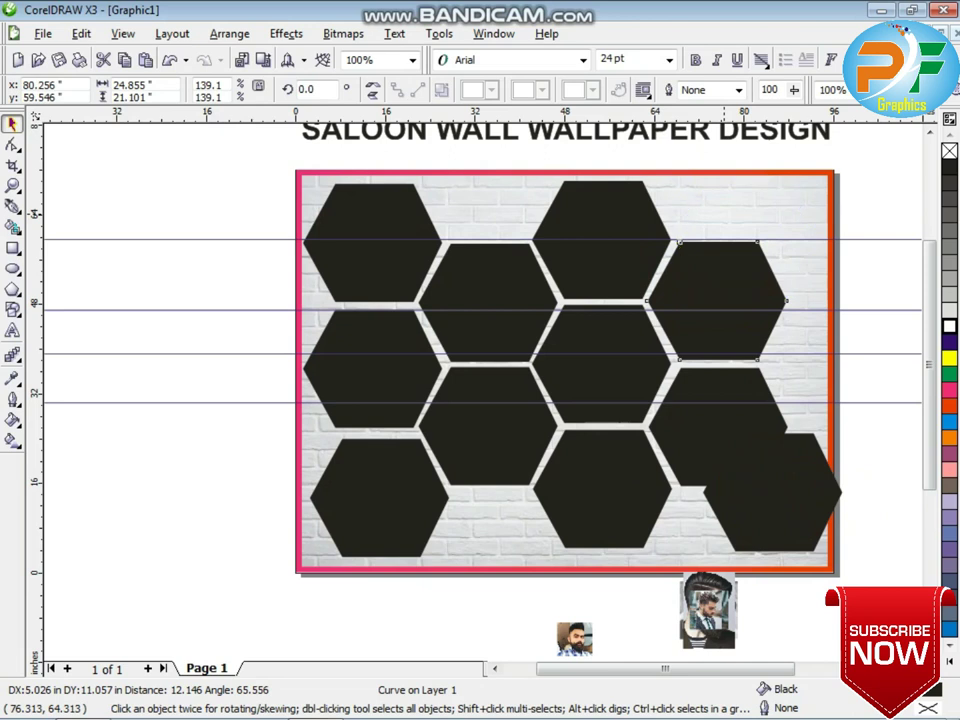
{"action": "left_click", "coordinate": [738, 377]}
{"action": "left_click_drag", "start_coordinate": [693, 402], "coordinate": [730, 327]}
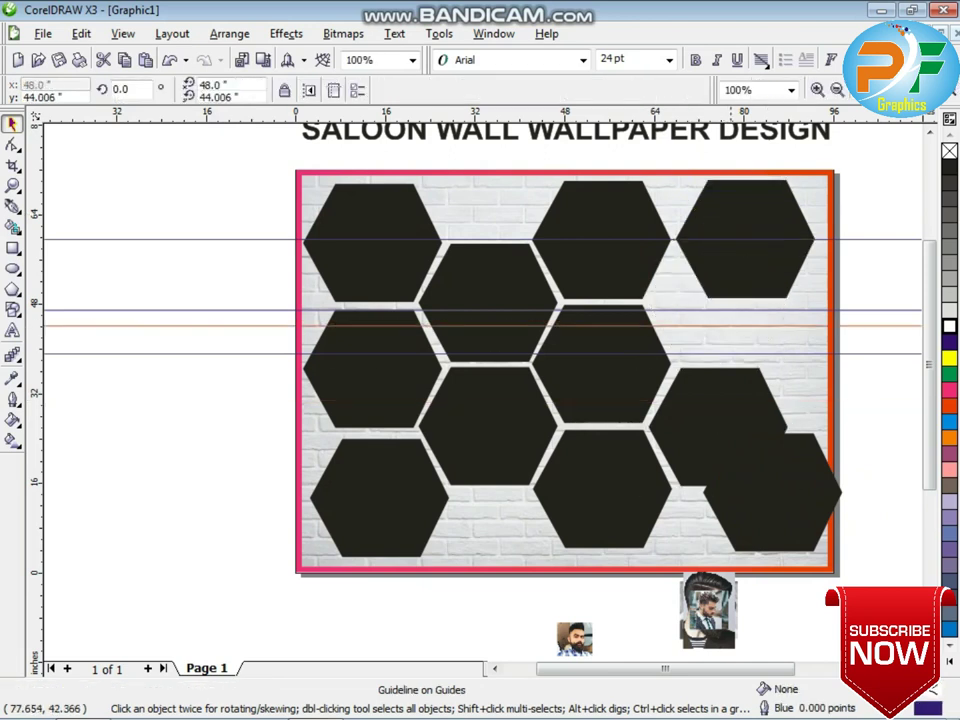
{"action": "key", "text": "ctrl+z"}
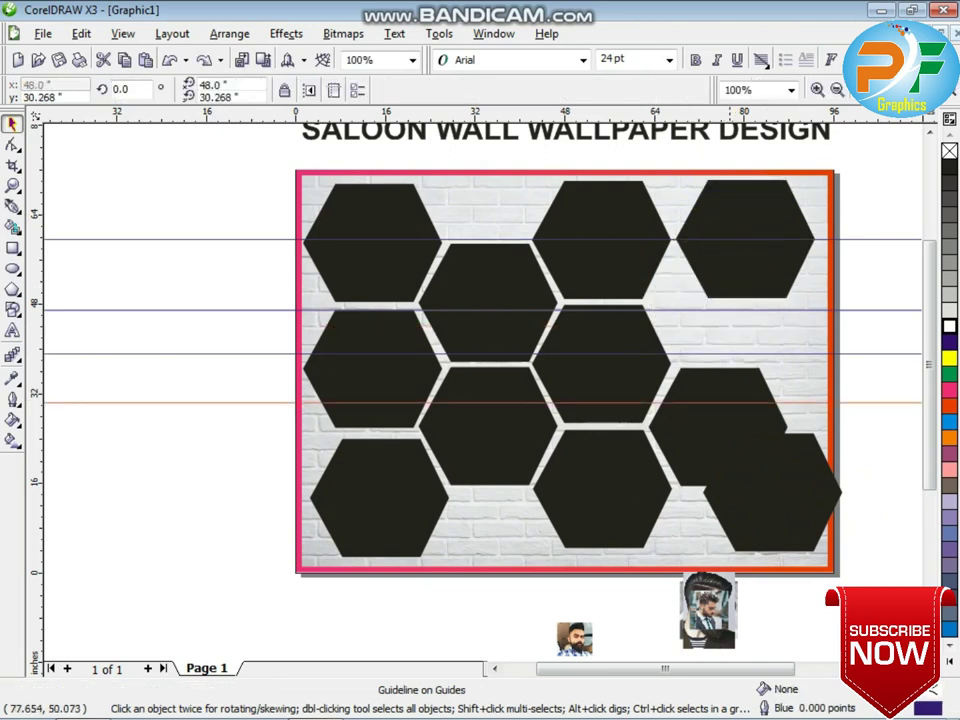
Stack the three rightmost hexagons as an evenly spaced fourth column, with the lowest one crossing the background's bottom border
{"action": "left_click_drag", "start_coordinate": [743, 266], "coordinate": [716, 330]}
{"action": "left_click_drag", "start_coordinate": [766, 489], "coordinate": [795, 590]}
{"action": "left_click", "coordinate": [768, 410]}
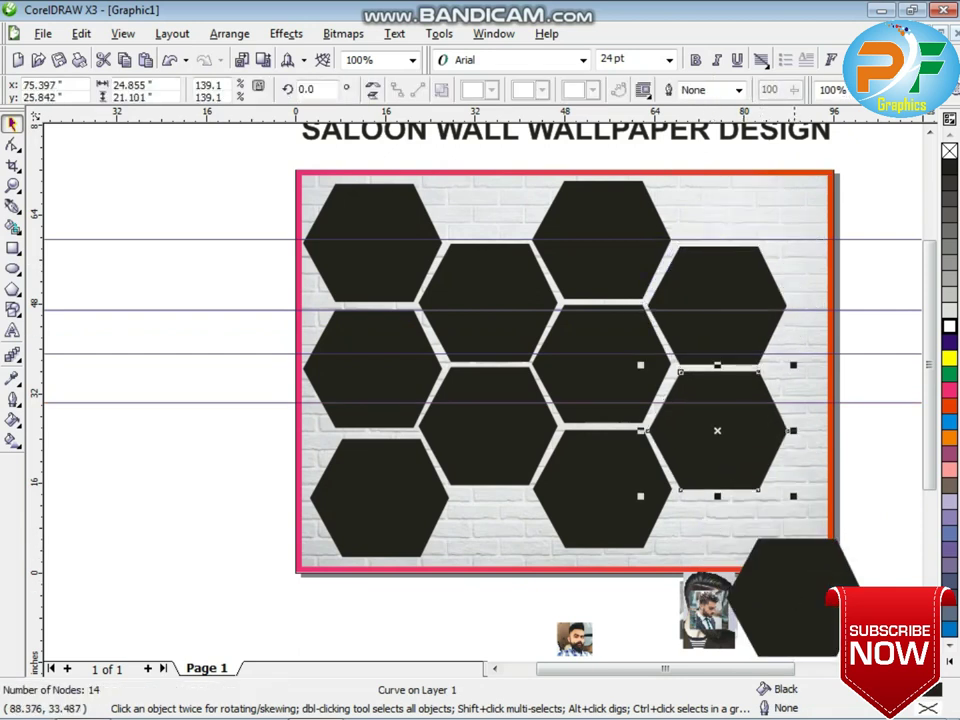
{"action": "left_click", "coordinate": [736, 296], "text": "shift"}
{"action": "key", "text": "Right"}
{"action": "key", "text": "Right"}
{"action": "key", "text": "Right"}
{"action": "left_click_drag", "start_coordinate": [811, 597], "coordinate": [731, 544]}
{"action": "key", "text": "Right"}
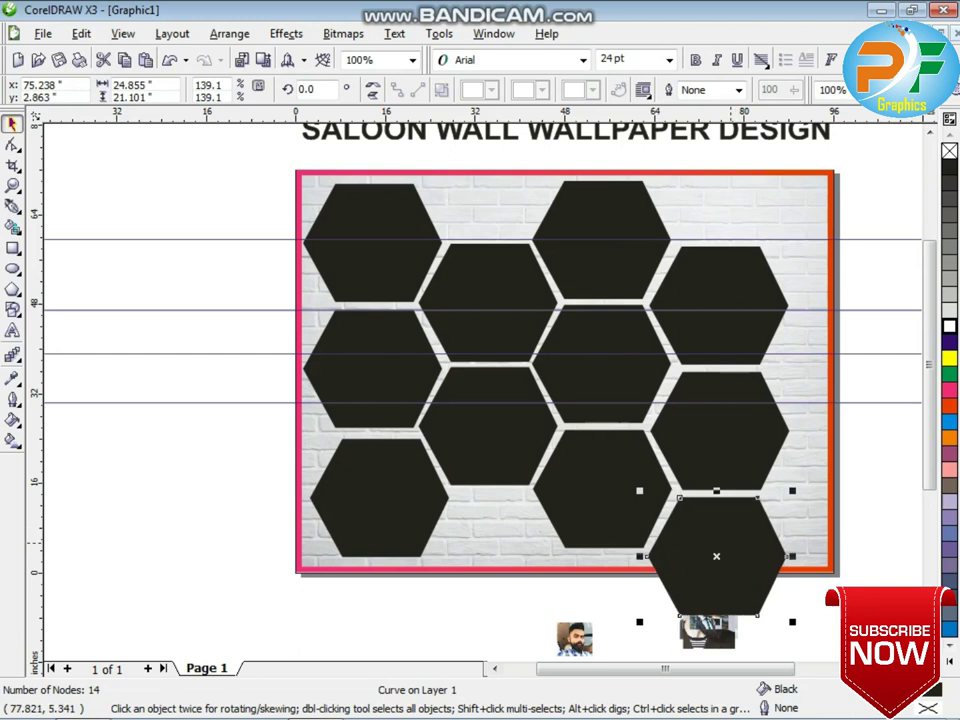
Place a copy of the bottom hexagon over the background's upper-right corner and nudge it and the fourth column's top hexagon up
{"action": "left_click_drag", "start_coordinate": [719, 534], "coordinate": [828, 205]}
{"action": "right_click", "coordinate": [828, 205]}
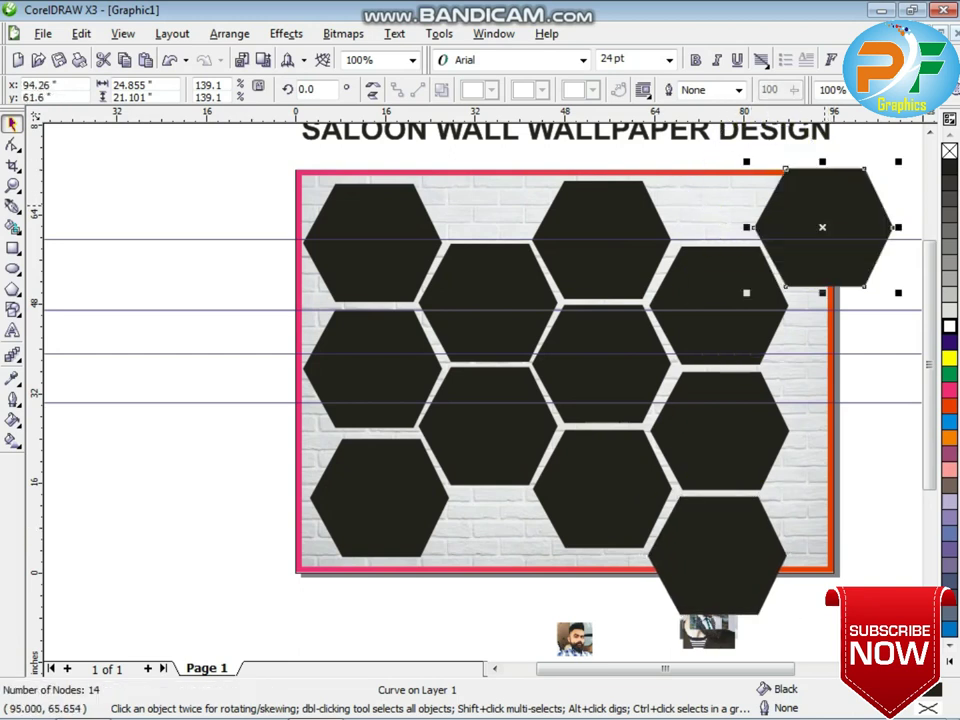
{"action": "key", "text": "Up"}
{"action": "key", "text": "Up"}
{"action": "left_click", "coordinate": [839, 325]}
{"action": "left_click", "coordinate": [725, 295]}
{"action": "key", "text": "Up"}
{"action": "key", "text": "Up"}
{"action": "left_click", "coordinate": [831, 202]}
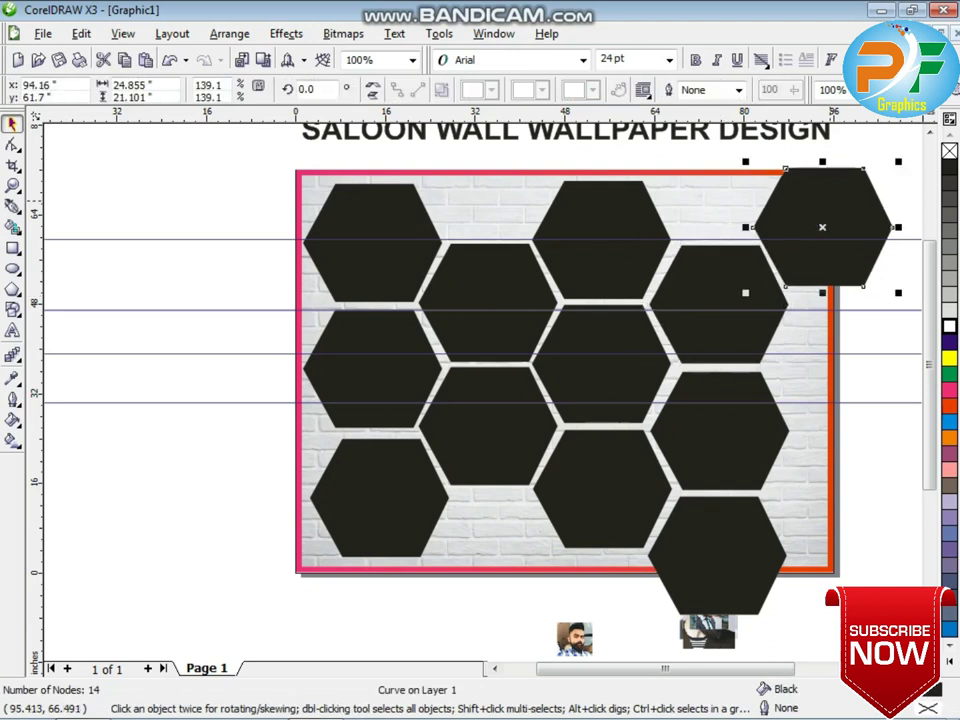
Nudge the fourth column's bottom hexagon right to line it up with the hexagons above it
{"action": "left_click", "coordinate": [754, 532]}
{"action": "key", "text": "Right"}
{"action": "key", "text": "Right"}
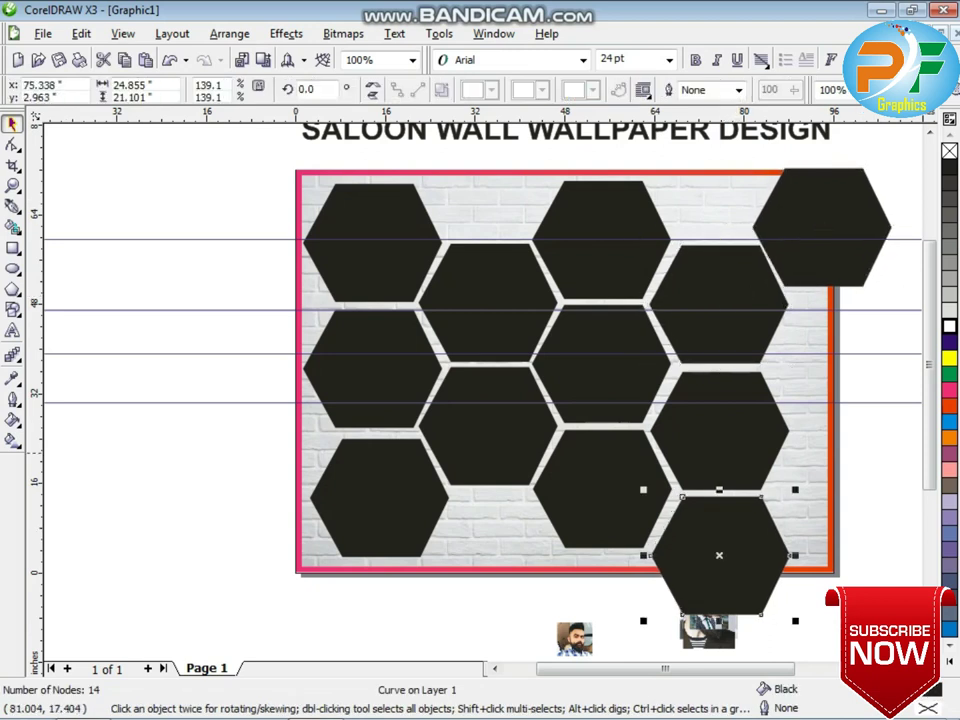
{"action": "left_click", "coordinate": [764, 462]}
{"action": "left_click", "coordinate": [740, 546]}
Crop the upper-right corner hexagon so it ends at the inner edges of the background's top and right borders
{"action": "scroll", "coordinate": [552, 436], "scroll_direction": "down", "scroll_amount": 1}
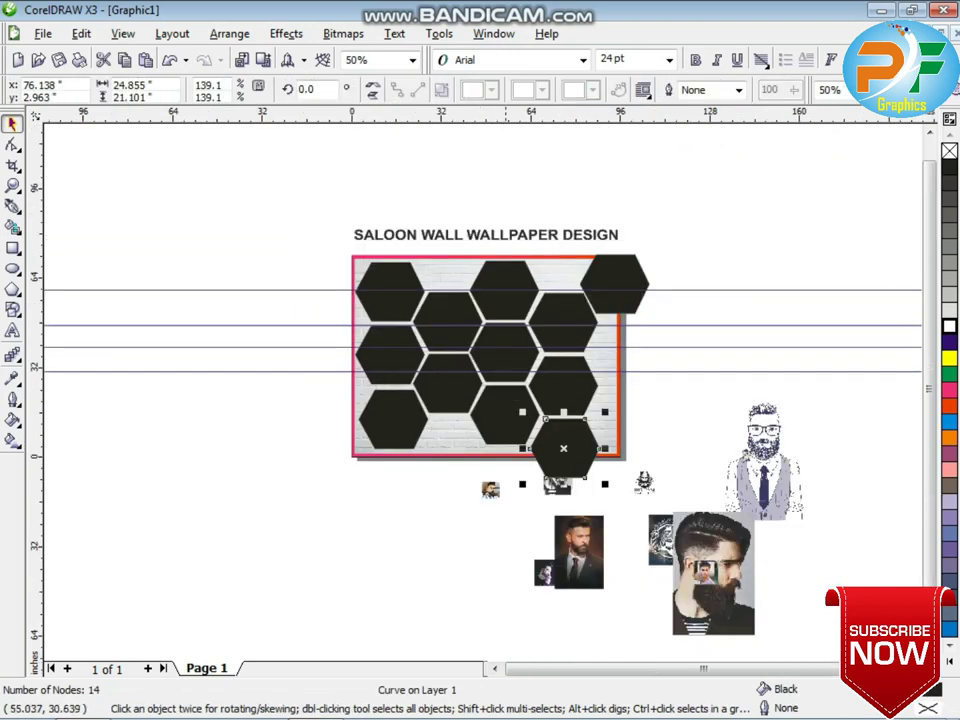
{"action": "left_click", "coordinate": [342, 310]}
{"action": "scroll", "coordinate": [611, 279], "scroll_direction": "up", "scroll_amount": 3}
{"action": "left_click", "coordinate": [482, 391]}
{"action": "scroll", "coordinate": [484, 387], "scroll_direction": "down", "scroll_amount": 1}
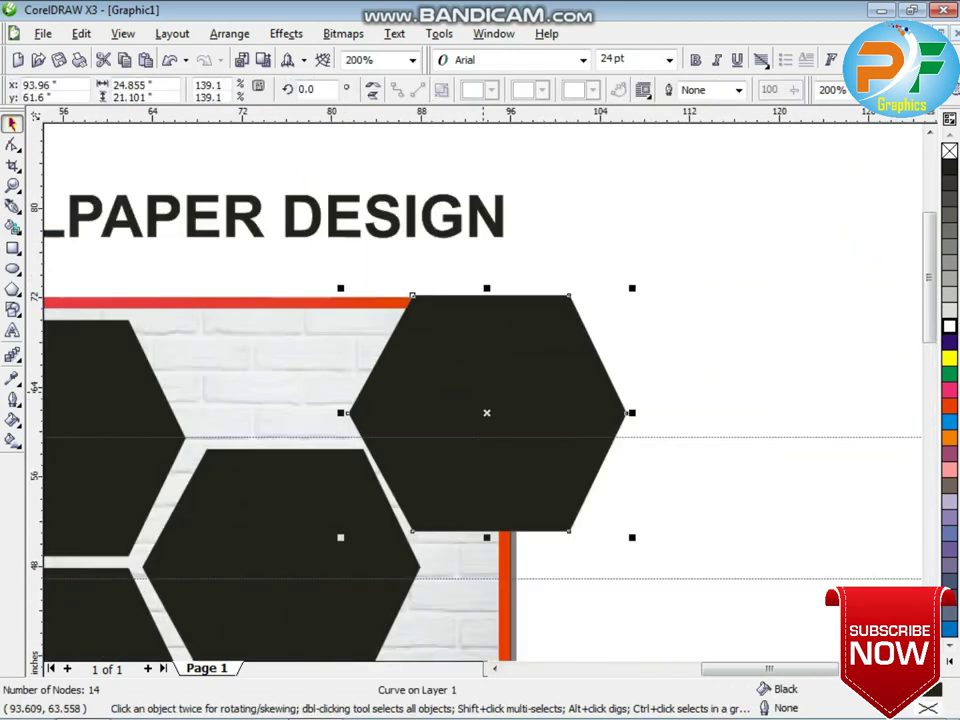
{"action": "left_click", "coordinate": [12, 165]}
{"action": "left_click_drag", "start_coordinate": [309, 303], "coordinate": [499, 579]}
{"action": "double_click", "coordinate": [439, 448]}
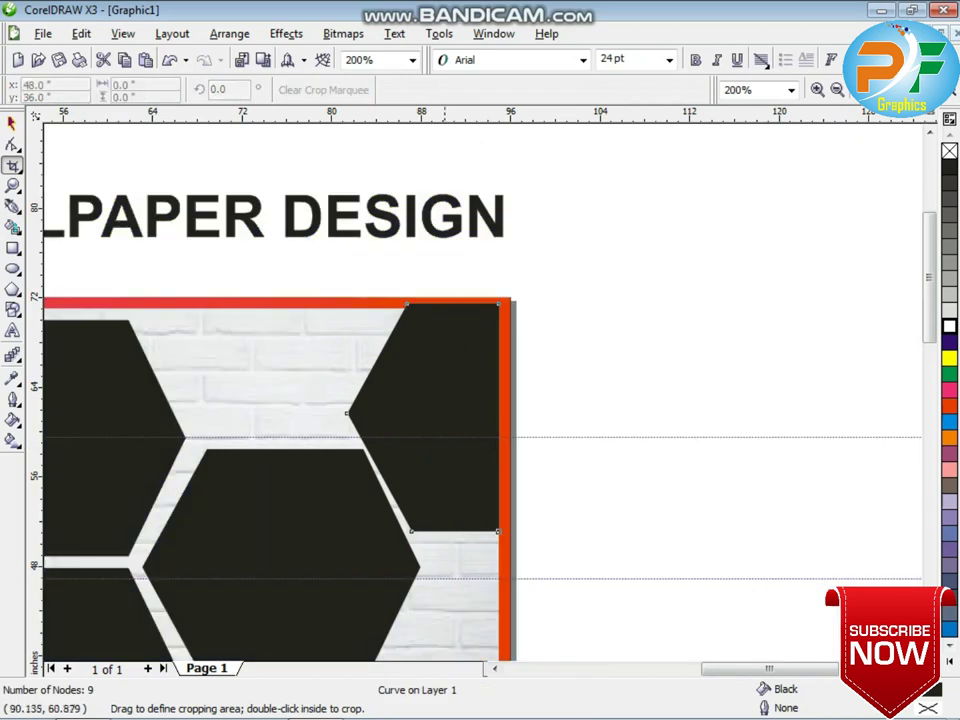
{"action": "left_click_drag", "start_coordinate": [303, 308], "coordinate": [552, 602]}
{"action": "double_click", "coordinate": [412, 385]}
{"action": "left_click", "coordinate": [12, 124]}
Nudge the fourth column's bottom hexagon slightly left and up to even out its gaps
{"action": "scroll", "coordinate": [401, 501], "scroll_direction": "down", "scroll_amount": 3}
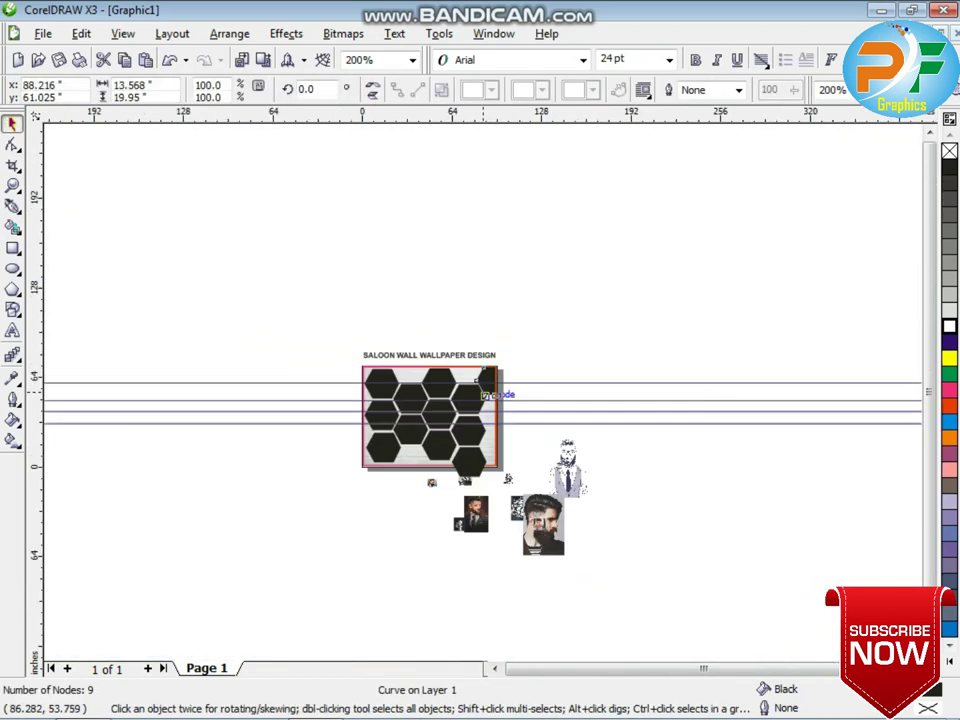
{"action": "scroll", "coordinate": [457, 446], "scroll_direction": "up", "scroll_amount": 3}
{"action": "left_click", "coordinate": [579, 470]}
{"action": "key", "text": "Left"}
{"action": "key", "text": "Up"}
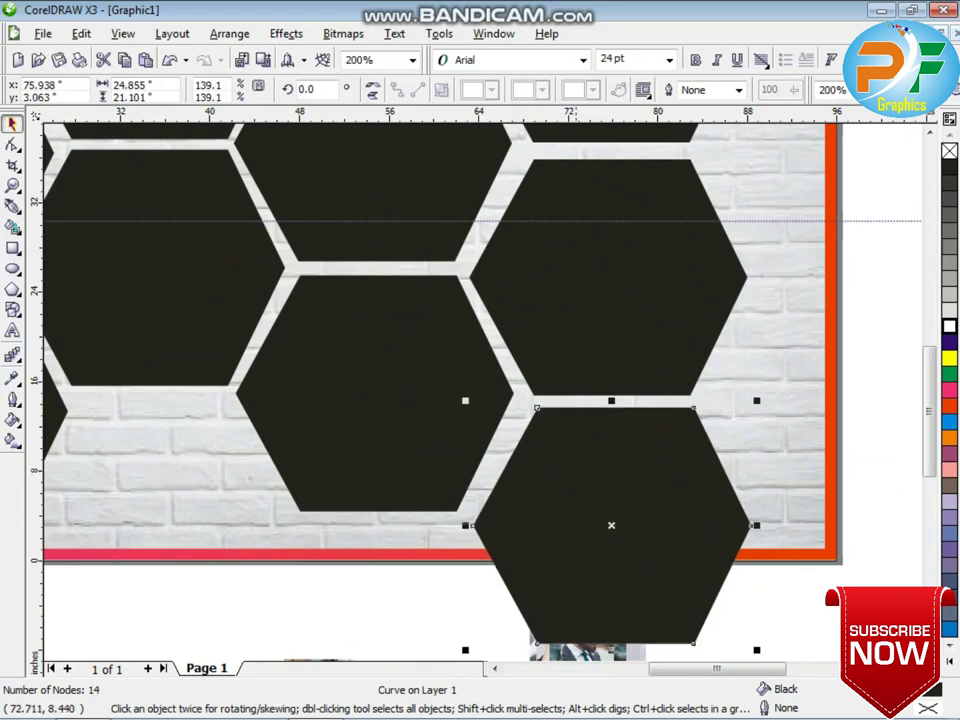
{"action": "key", "text": "Left"}
{"action": "key", "text": "Up"}
Crop the fourth column's bottom hexagon so it ends at the inner edge of the background's bottom border
{"action": "left_click", "coordinate": [12, 227]}
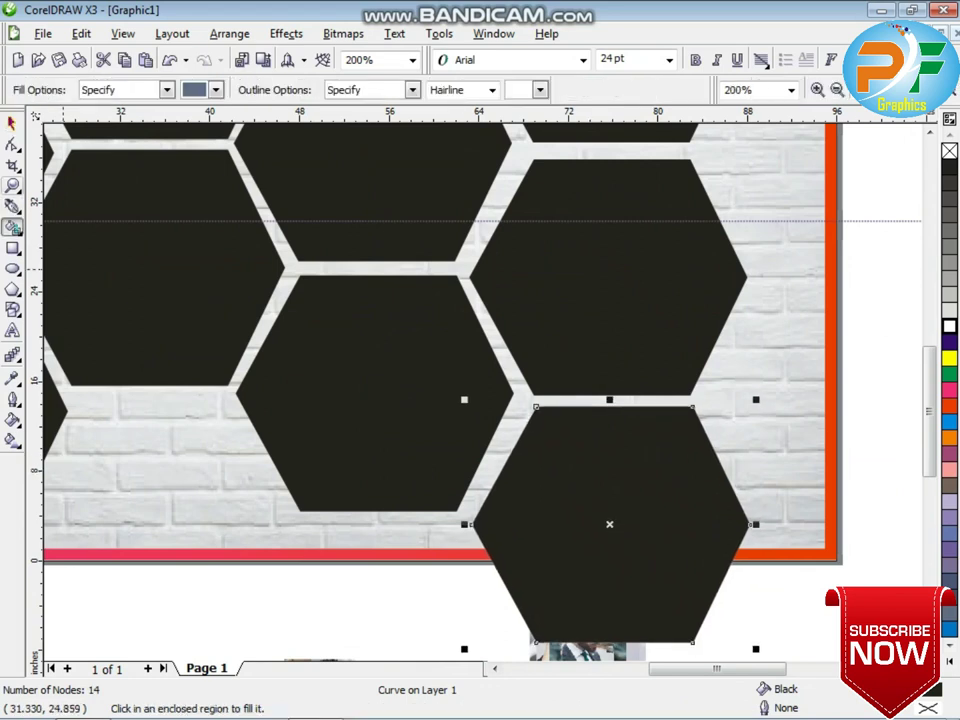
{"action": "left_click", "coordinate": [12, 165]}
{"action": "left_click_drag", "start_coordinate": [332, 308], "coordinate": [825, 549]}
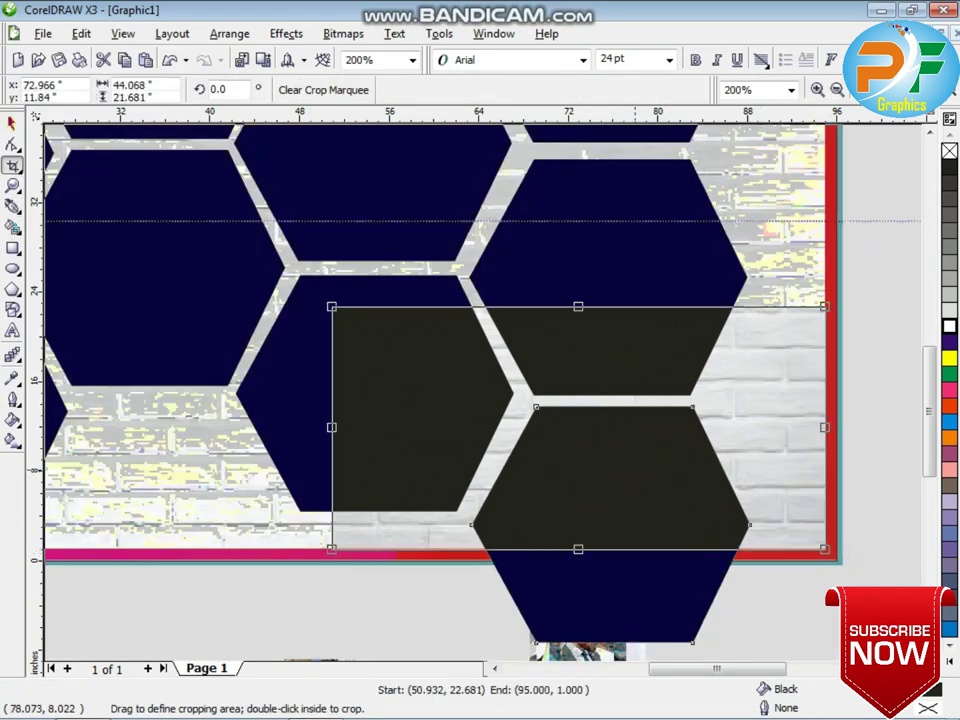
{"action": "double_click", "coordinate": [636, 470]}
{"action": "left_click", "coordinate": [12, 123]}
{"action": "scroll", "coordinate": [404, 328], "scroll_direction": "down", "scroll_amount": 2}
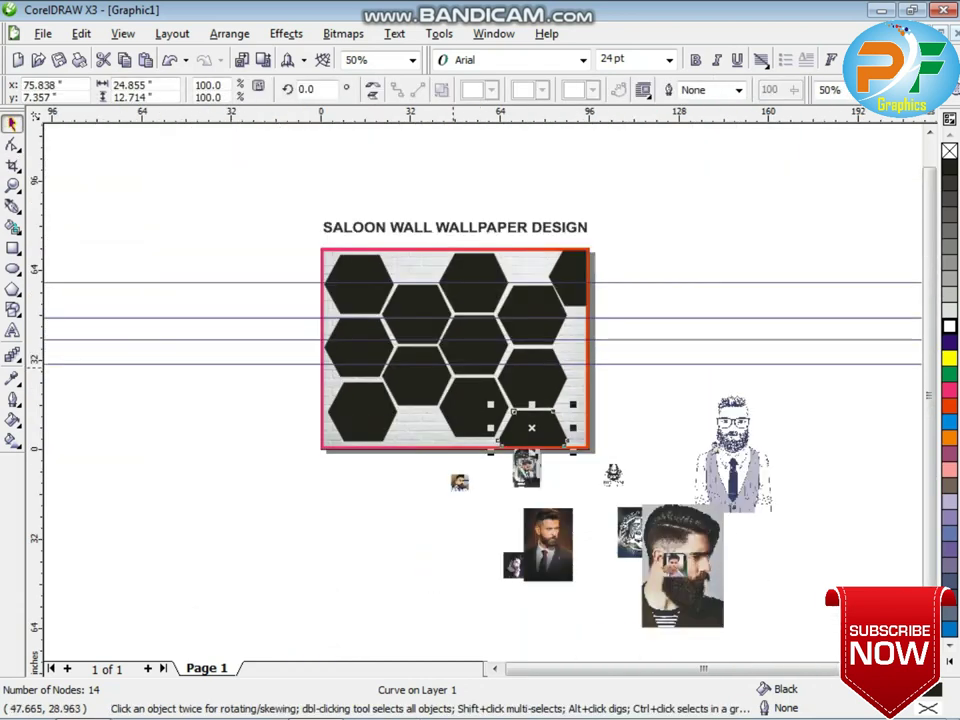
{"action": "scroll", "coordinate": [455, 367], "scroll_direction": "up", "scroll_amount": 1}
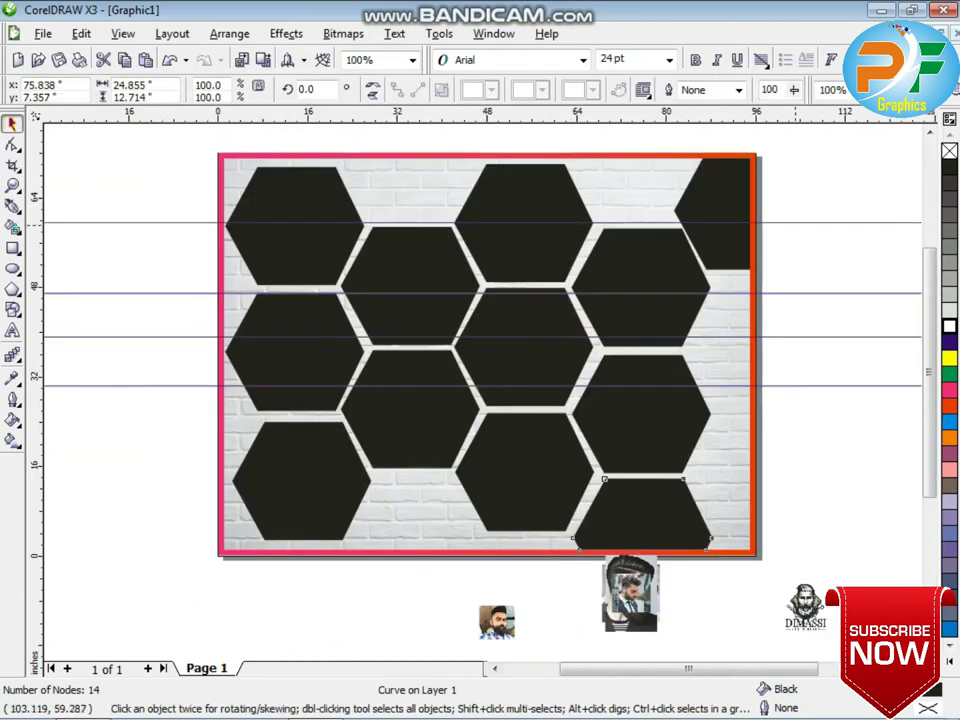
Delete all four horizontal guidelines crossing the design
{"action": "key", "text": "Escape"}
{"action": "left_click", "coordinate": [794, 222]}
{"action": "key", "text": "Delete"}
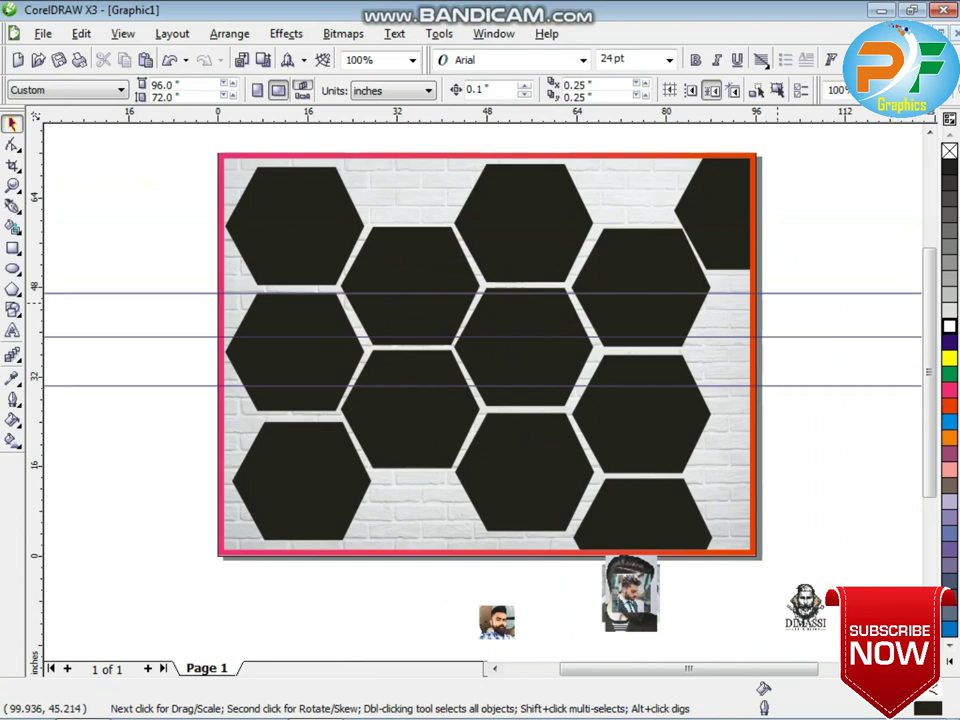
{"action": "left_click", "coordinate": [782, 293]}
{"action": "key", "text": "Delete"}
{"action": "left_click", "coordinate": [783, 337]}
{"action": "key", "text": "Delete"}
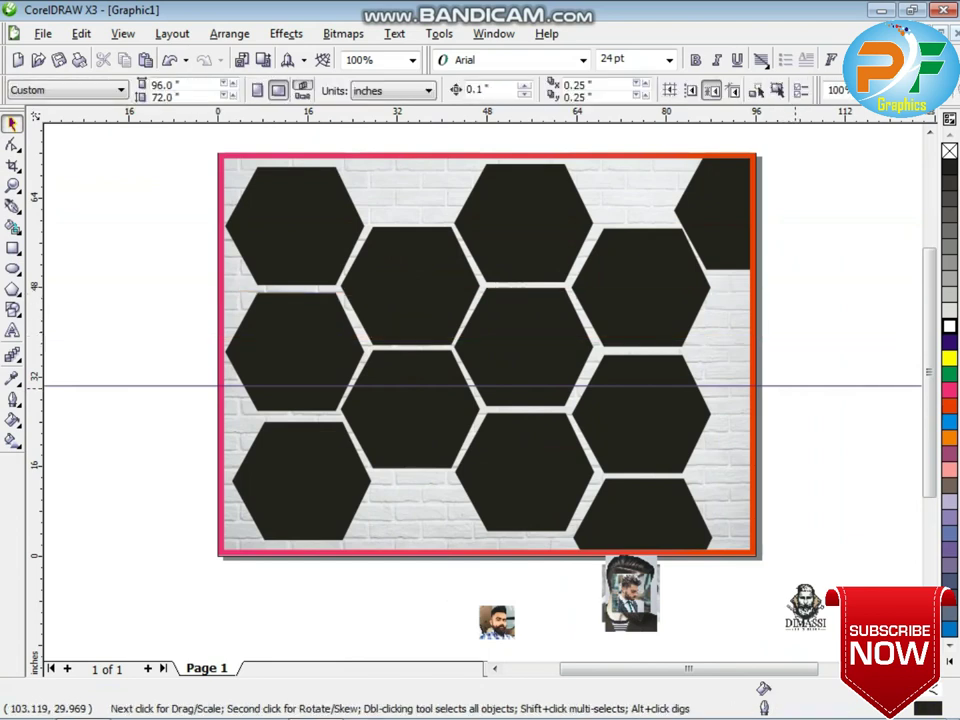
{"action": "left_click", "coordinate": [796, 386]}
{"action": "key", "text": "Delete"}
Nudge the central hexagon right, the second column's hexagons apart vertically, and the lower-left hexagon down to even the gaps
{"action": "left_click", "coordinate": [522, 347]}
{"action": "key", "text": "Right"}
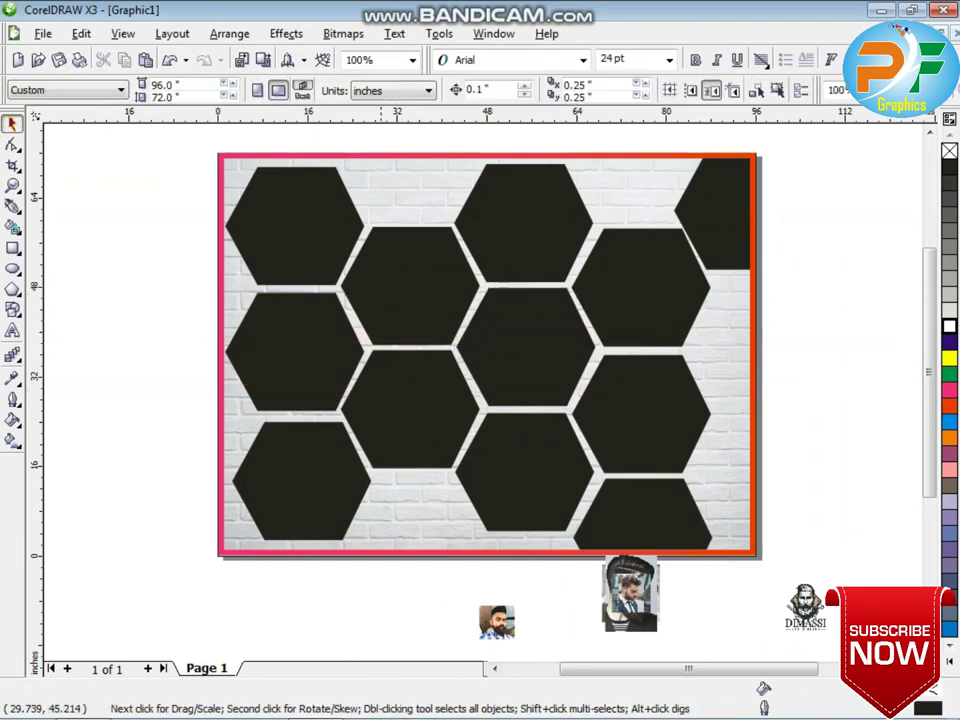
{"action": "left_click", "coordinate": [384, 303]}
{"action": "key", "text": "Up"}
{"action": "left_click", "coordinate": [383, 402]}
{"action": "key", "text": "Down"}
{"action": "left_click", "coordinate": [320, 468]}
{"action": "key", "text": "Down"}
{"action": "left_click", "coordinate": [645, 527]}
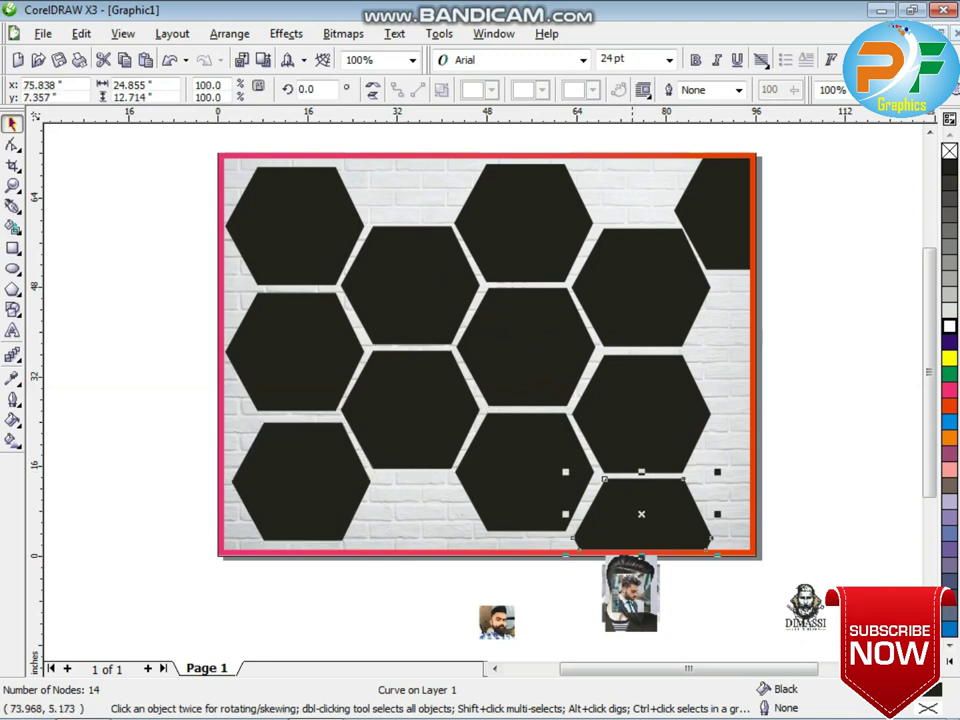
{"action": "left_click", "coordinate": [641, 415]}
{"action": "left_click", "coordinate": [815, 448]}
Spread out the overlapping source images below the design and enlarge the barbershop logo picture to about 32.2 by 35 inches
{"action": "left_click_drag", "start_coordinate": [628, 600], "coordinate": [565, 600]}
{"action": "scroll", "coordinate": [608, 505], "scroll_direction": "down", "scroll_amount": 1}
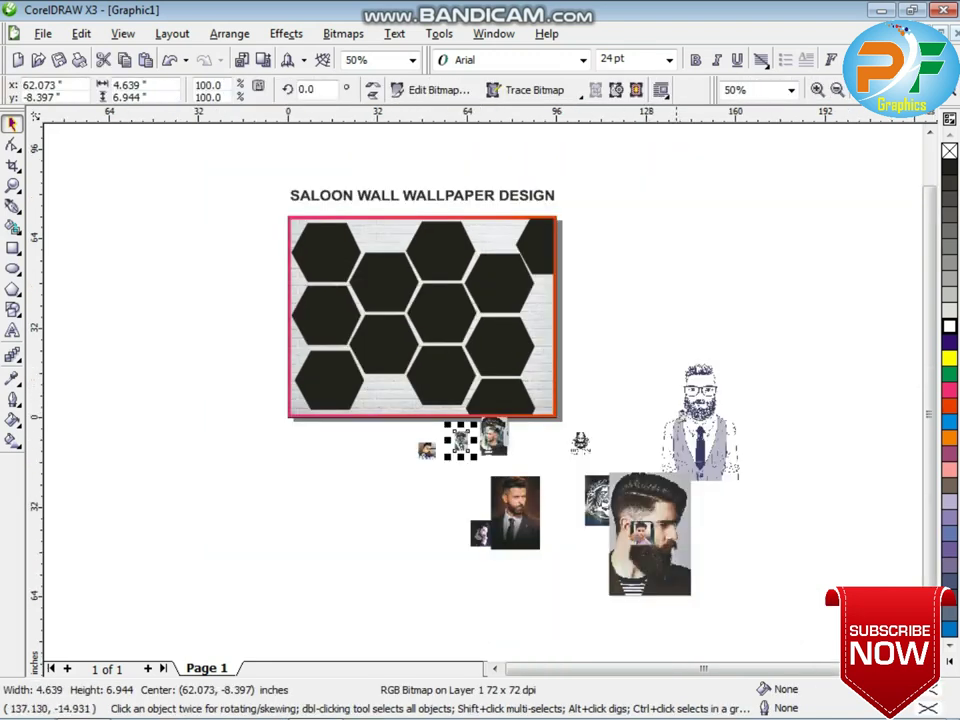
{"action": "left_click_drag", "start_coordinate": [698, 420], "coordinate": [711, 391]}
{"action": "mouse_move", "coordinate": [591, 493]}
{"action": "left_mouse_down"}
{"action": "mouse_move", "coordinate": [404, 487]}
{"action": "mouse_move", "coordinate": [432, 457]}
{"action": "left_mouse_up"}
PowerClip the barbershop logo picture inside the central hexagon
{"action": "left_click", "coordinate": [286, 33]}
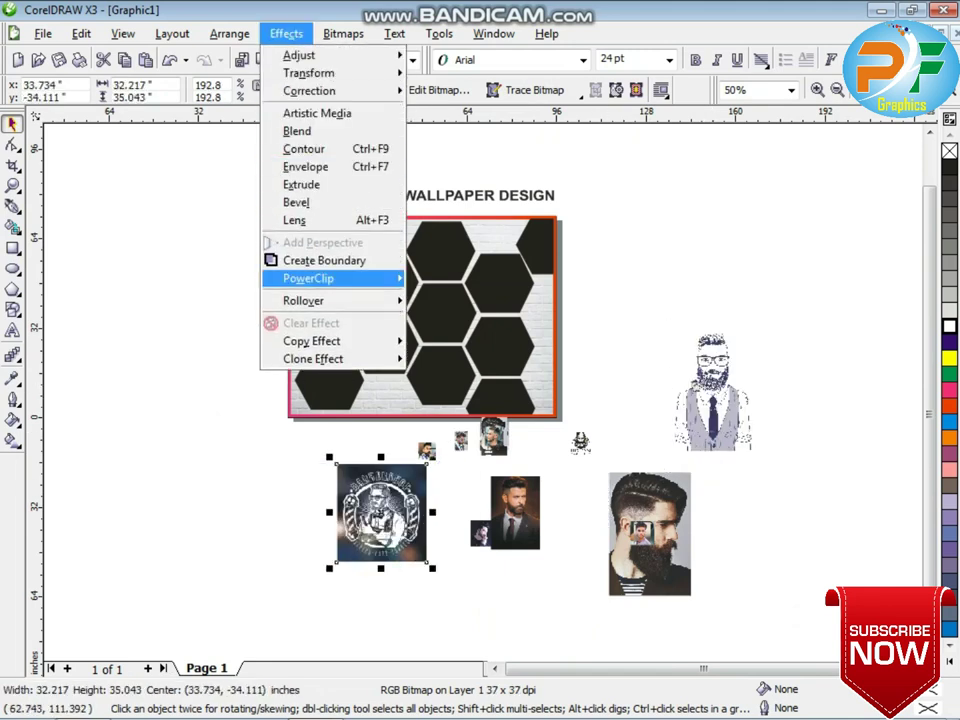
{"action": "mouse_move", "coordinate": [311, 277]}
{"action": "left_click", "coordinate": [470, 279]}
{"action": "left_click", "coordinate": [432, 307]}
{"action": "scroll", "coordinate": [438, 313], "scroll_direction": "up", "scroll_amount": 2}
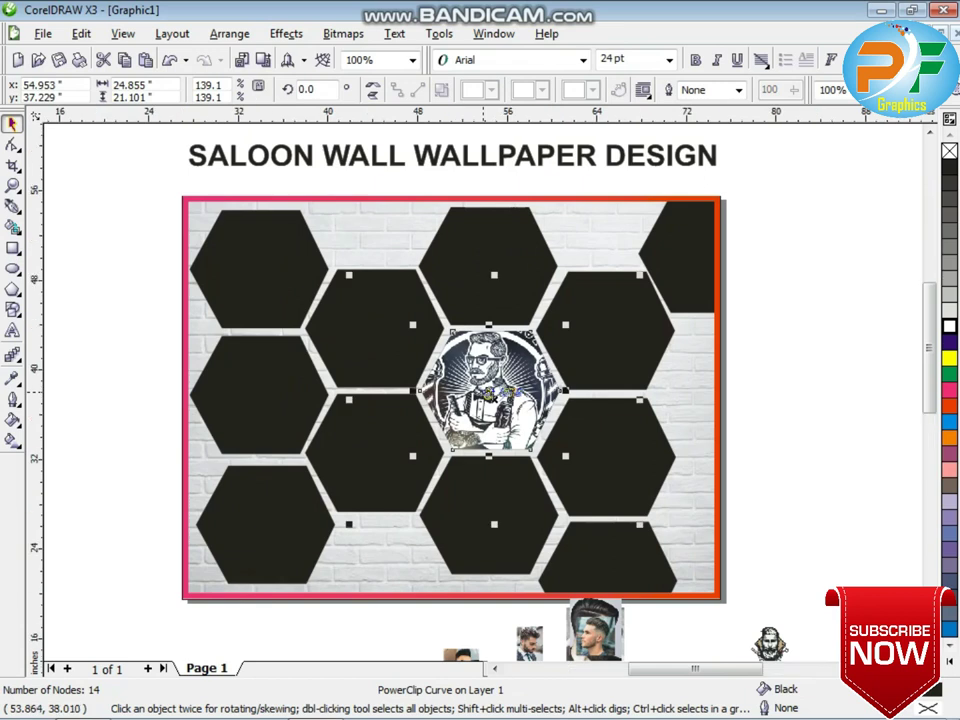
{"action": "scroll", "coordinate": [494, 383], "scroll_direction": "up", "scroll_amount": 1}
Edit the central hexagon's PowerClip contents, scale the logo picture down to about 20.4 by 22.2 inches, and finish editing
{"action": "right_click", "coordinate": [487, 383]}
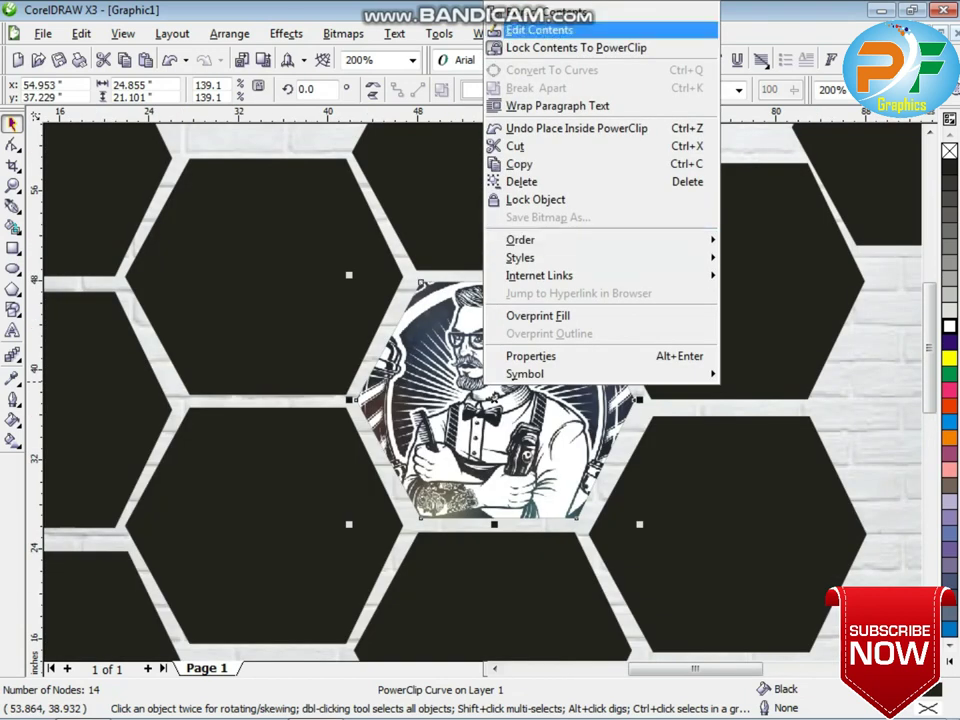
{"action": "left_click", "coordinate": [540, 30]}
{"action": "left_click", "coordinate": [507, 399]}
{"action": "left_click_drag", "start_coordinate": [675, 206], "coordinate": [680, 277]}
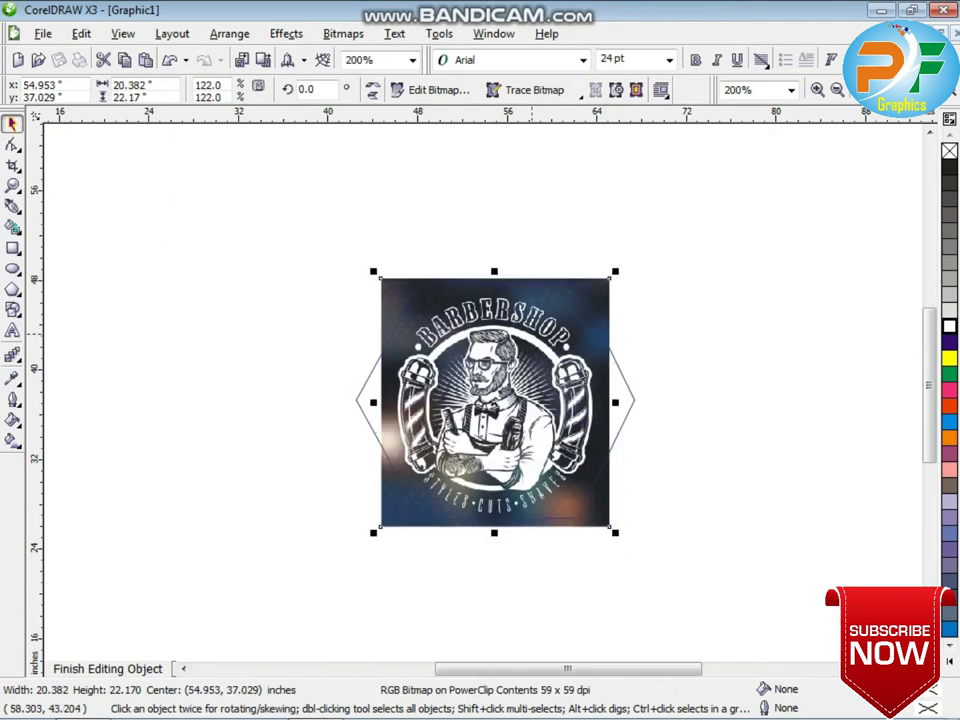
{"action": "right_click", "coordinate": [529, 334]}
{"action": "left_click", "coordinate": [600, 381]}
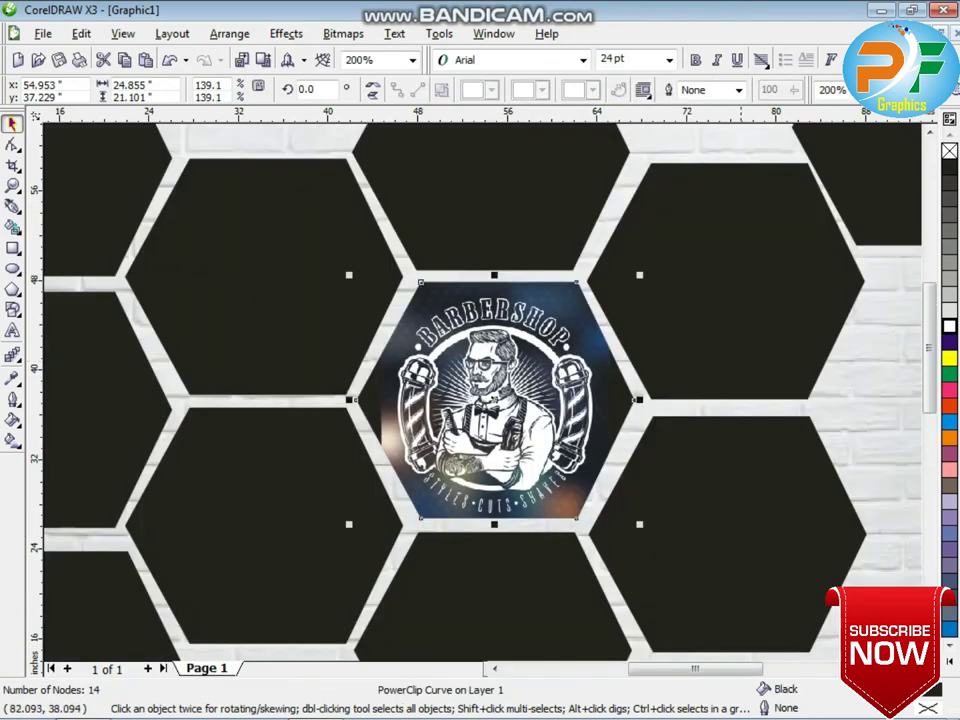
{"action": "scroll", "coordinate": [418, 449], "scroll_direction": "down", "scroll_amount": 1}
{"action": "scroll", "coordinate": [483, 392], "scroll_direction": "up", "scroll_amount": 1}
{"action": "scroll", "coordinate": [483, 392], "scroll_direction": "down", "scroll_amount": 2}
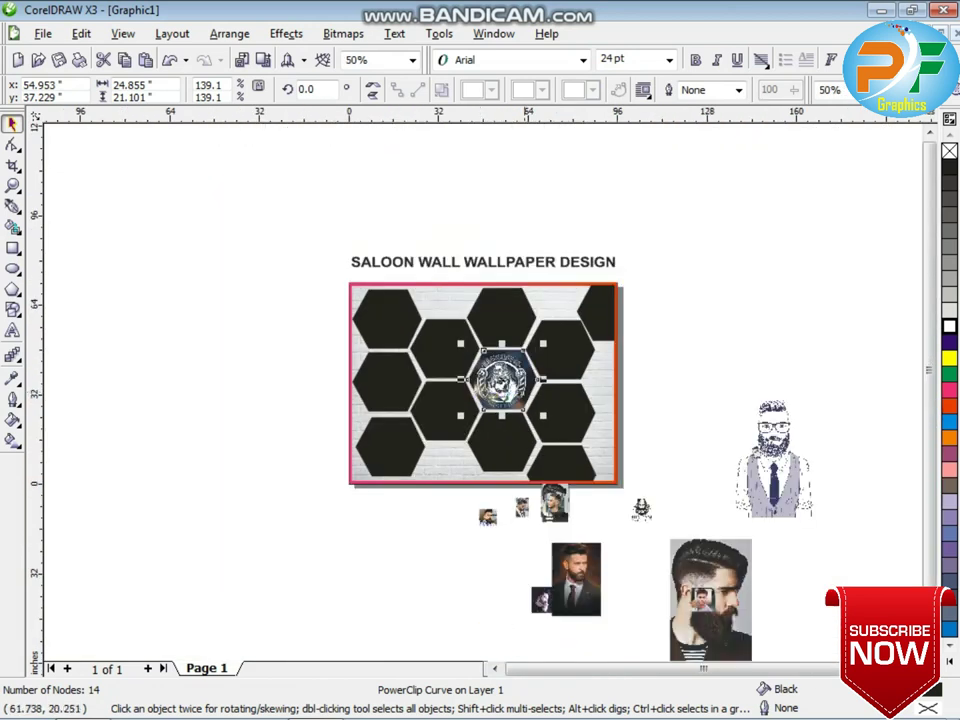
PowerClip the side-profile photo of the bearded man in the striped shirt inside the hexagon below the barbershop logo
{"action": "left_click_drag", "start_coordinate": [698, 550], "coordinate": [694, 399]}
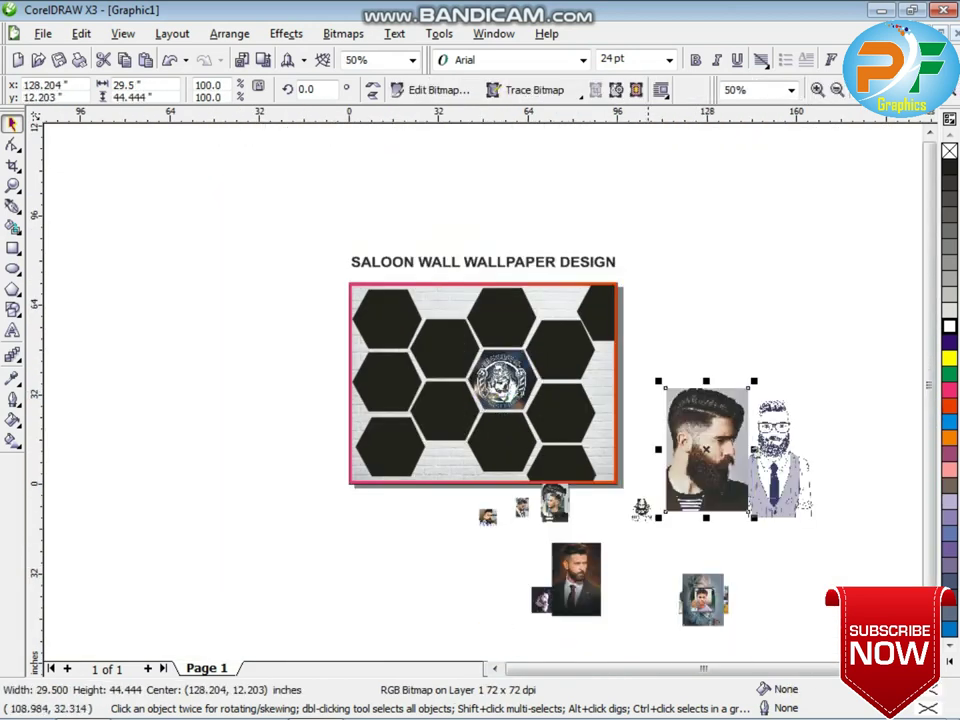
{"action": "scroll", "coordinate": [509, 422], "scroll_direction": "up", "scroll_amount": 1}
{"action": "left_click", "coordinate": [286, 34]}
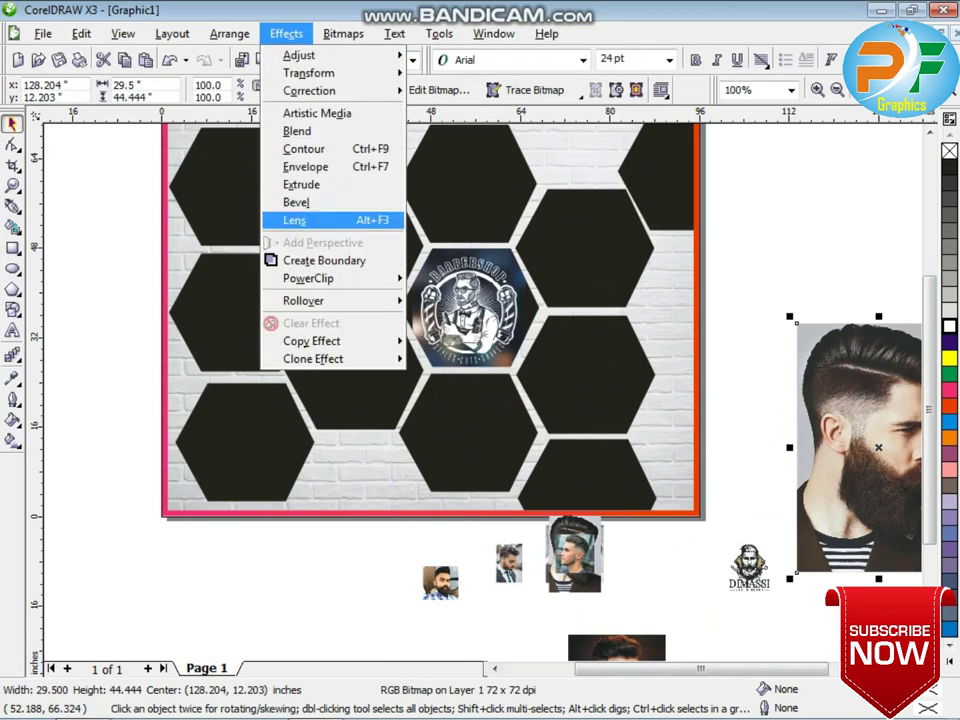
{"action": "mouse_move", "coordinate": [310, 279]}
{"action": "left_click", "coordinate": [460, 281]}
{"action": "left_click", "coordinate": [452, 394]}
Edit that hexagon's PowerClip contents, scale the photo down to about 17.2 by 25.8 inches, and lower it so the hair sits inside the outline
{"action": "right_click", "coordinate": [452, 394]}
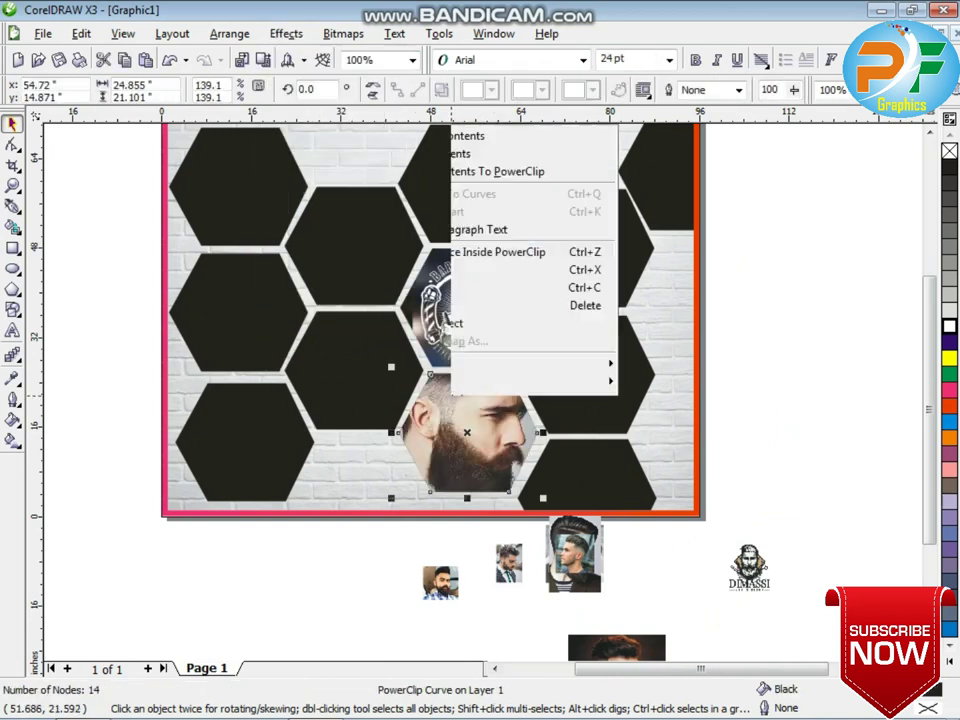
{"action": "left_click", "coordinate": [490, 41]}
{"action": "left_click", "coordinate": [524, 346]}
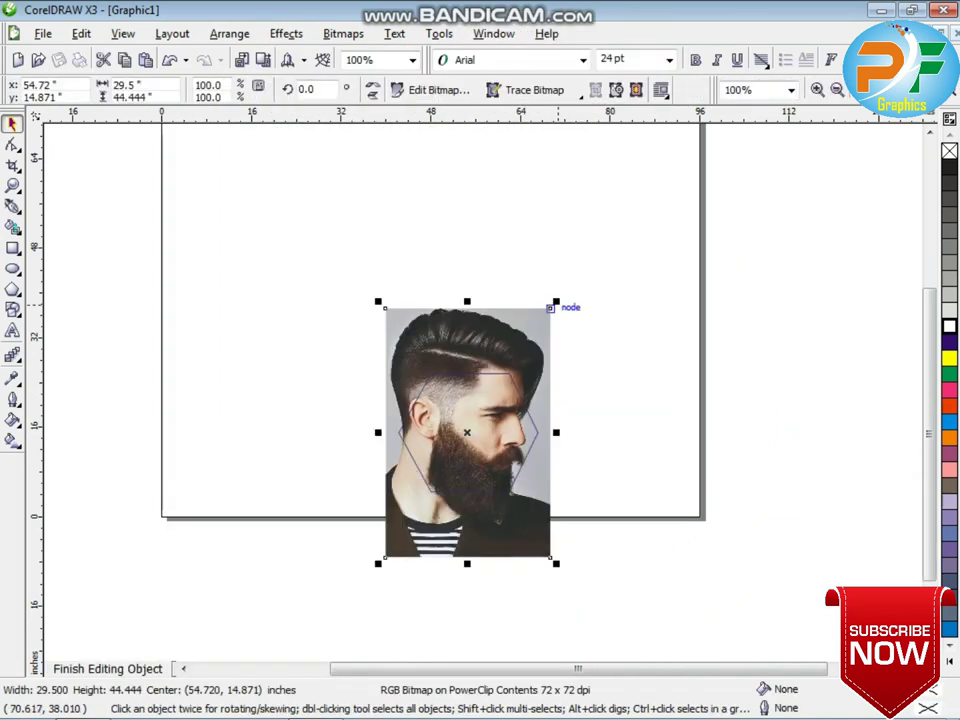
{"action": "left_click_drag", "start_coordinate": [558, 303], "coordinate": [576, 356]}
{"action": "key", "text": "Down"}
{"action": "key", "text": "Down"}
{"action": "key", "text": "Down"}
{"action": "key", "text": "Down"}
{"action": "key", "text": "Down"}
{"action": "key", "text": "Down"}
{"action": "key", "text": "Down"}
{"action": "key", "text": "Down"}
{"action": "key", "text": "Down"}
{"action": "key", "text": "Down"}
{"action": "key", "text": "Down"}
{"action": "key", "text": "Down"}
{"action": "key", "text": "Down"}
{"action": "key", "text": "Down"}
{"action": "key", "text": "Down"}
{"action": "key", "text": "Down"}
{"action": "key", "text": "Down"}
{"action": "key", "text": "Down"}
{"action": "key", "text": "Down"}
{"action": "key", "text": "Down"}
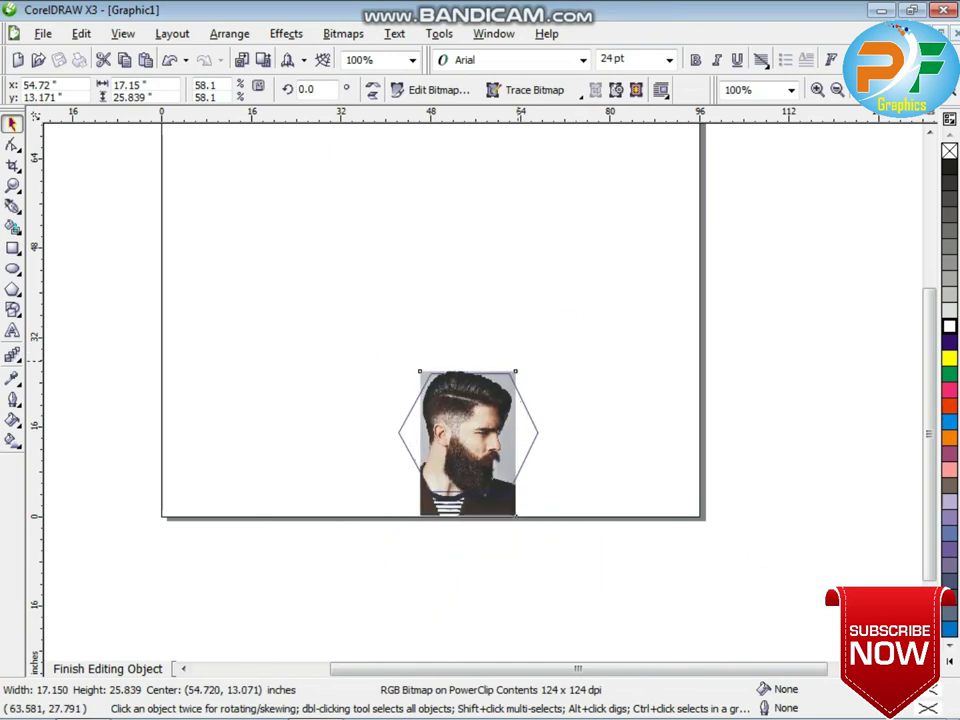
Finish editing the PowerClip contents and fill the hexagon around the side-profile photo with 20% Black
{"action": "right_click", "coordinate": [468, 402]}
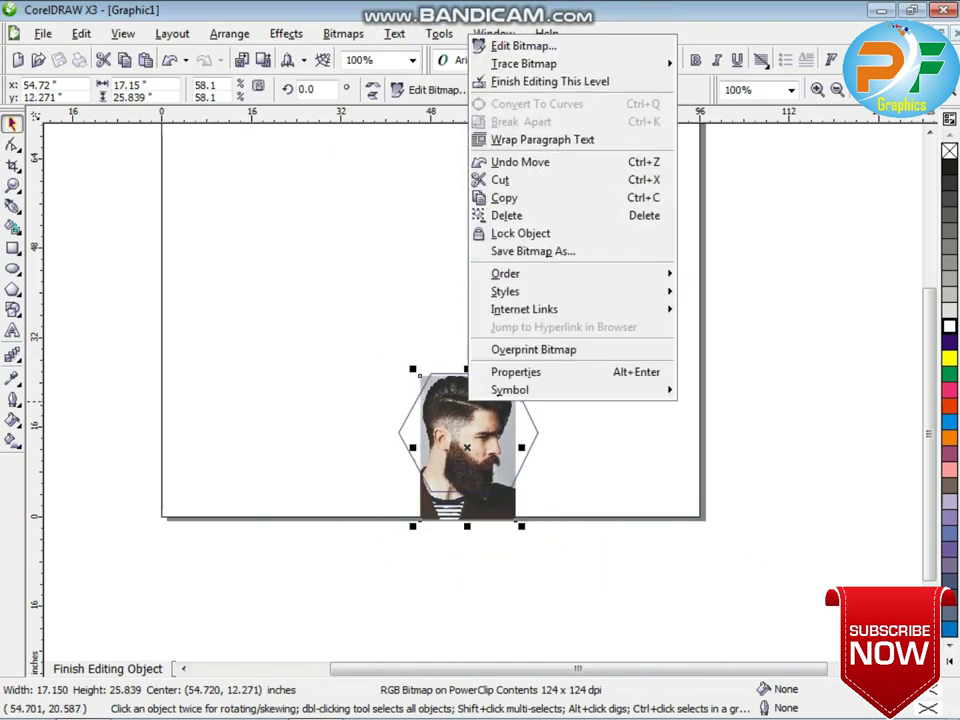
{"action": "left_click", "coordinate": [545, 81]}
{"action": "left_click", "coordinate": [950, 294]}
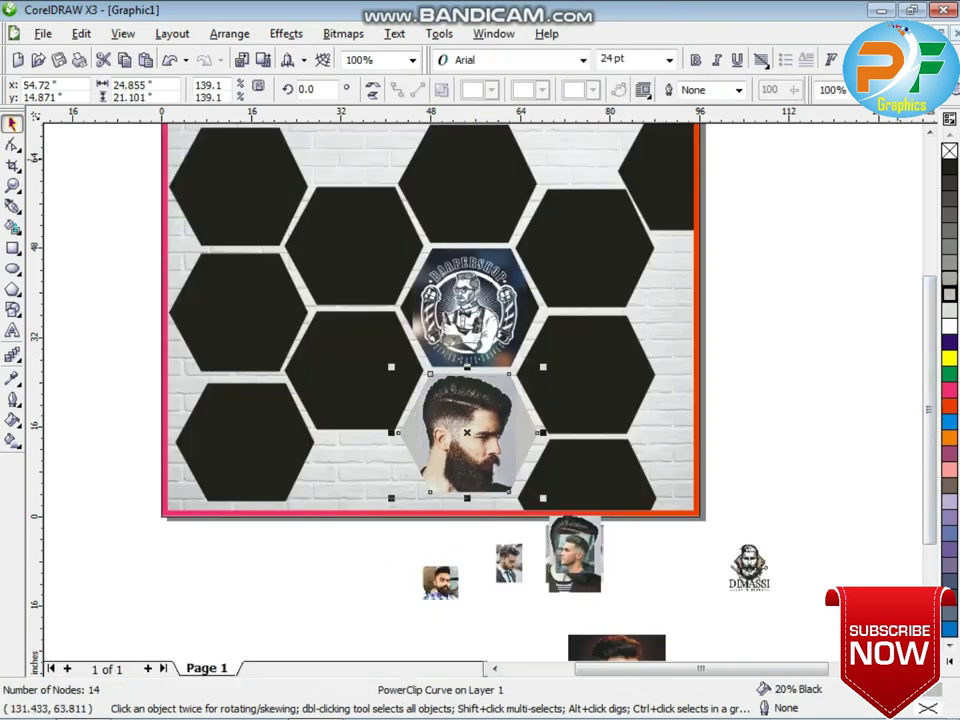
{"action": "left_click", "coordinate": [708, 204]}
Bring the car selfie photo to the front, move it below the lower-left hexagon, and enlarge it to about 24.8 by 23.9 inches
{"action": "left_click_drag", "start_coordinate": [445, 581], "coordinate": [695, 426]}
{"action": "key", "text": "shift+Page_Up"}
{"action": "left_click_drag", "start_coordinate": [588, 482], "coordinate": [237, 576]}
{"action": "left_click_drag", "start_coordinate": [285, 532], "coordinate": [313, 505]}
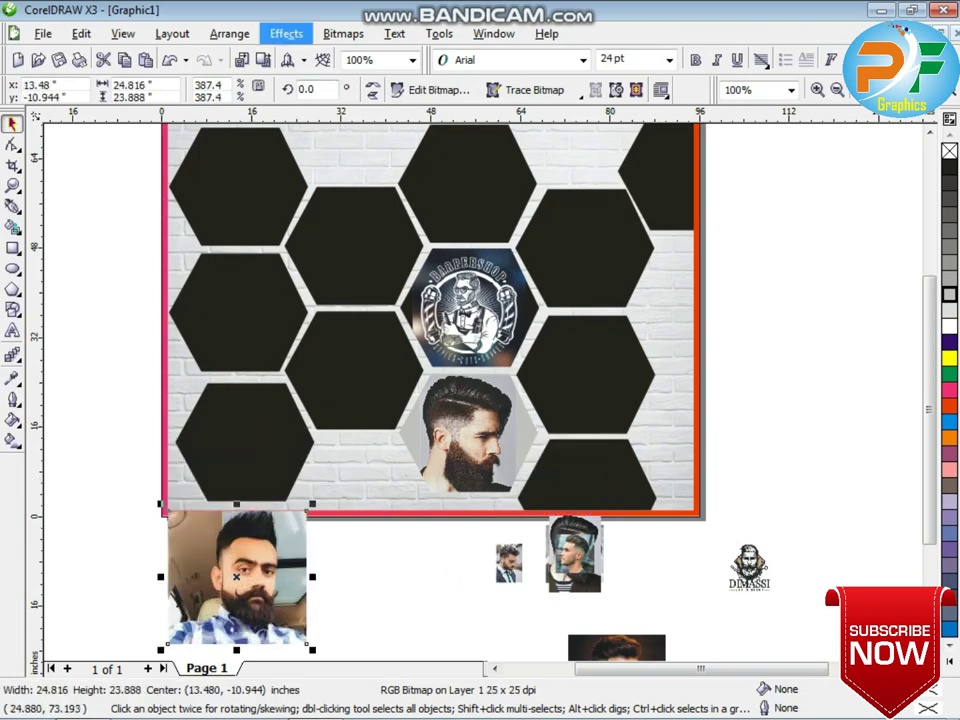
PowerClip the car selfie photo inside the lower-left hexagon
{"action": "left_click", "coordinate": [286, 33]}
{"action": "mouse_move", "coordinate": [300, 278]}
{"action": "left_click", "coordinate": [428, 278]}
{"action": "left_click", "coordinate": [245, 440]}
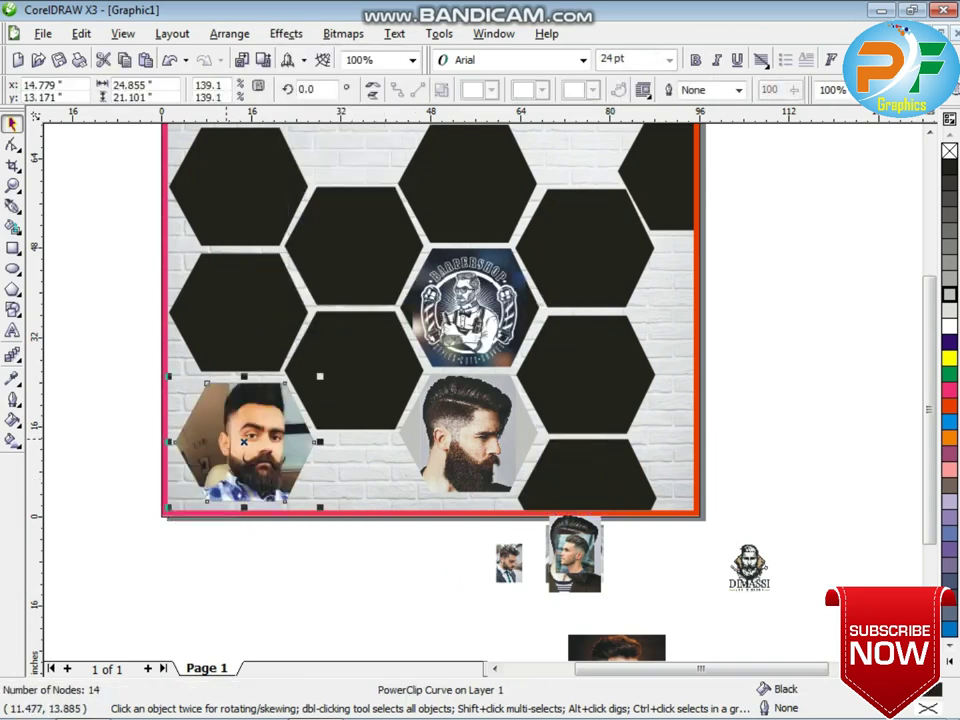
Edit the lower-left hexagon's PowerClip contents, shift the selfie slightly down, and finish editing
{"action": "left_click", "coordinate": [316, 438]}
{"action": "left_click", "coordinate": [248, 438]}
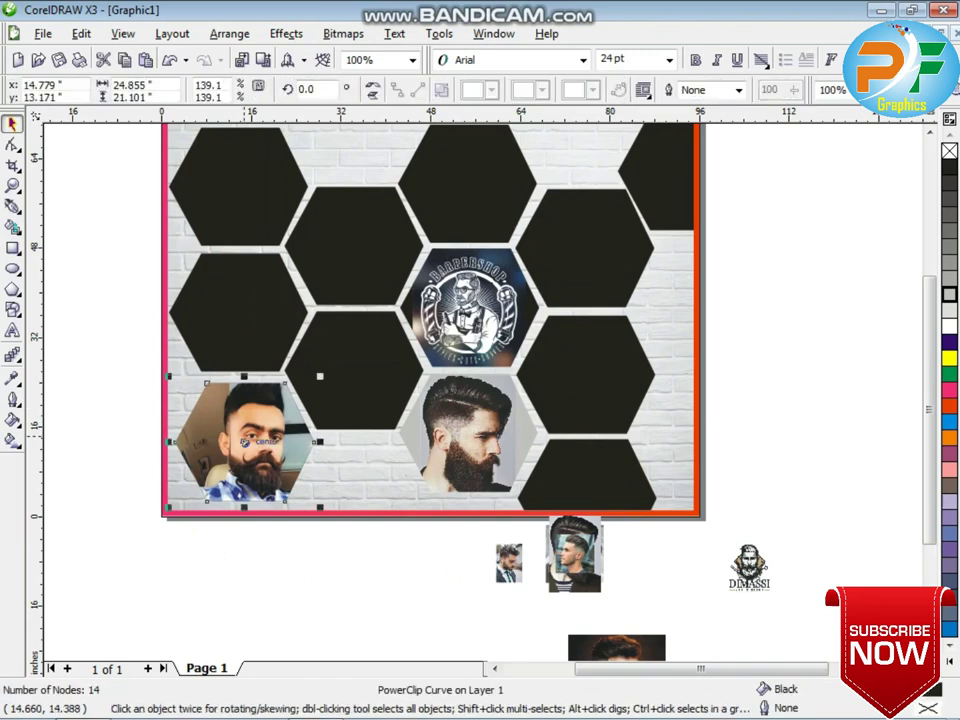
{"action": "left_click", "coordinate": [244, 442], "text": "ctrl"}
{"action": "right_click", "coordinate": [263, 408]}
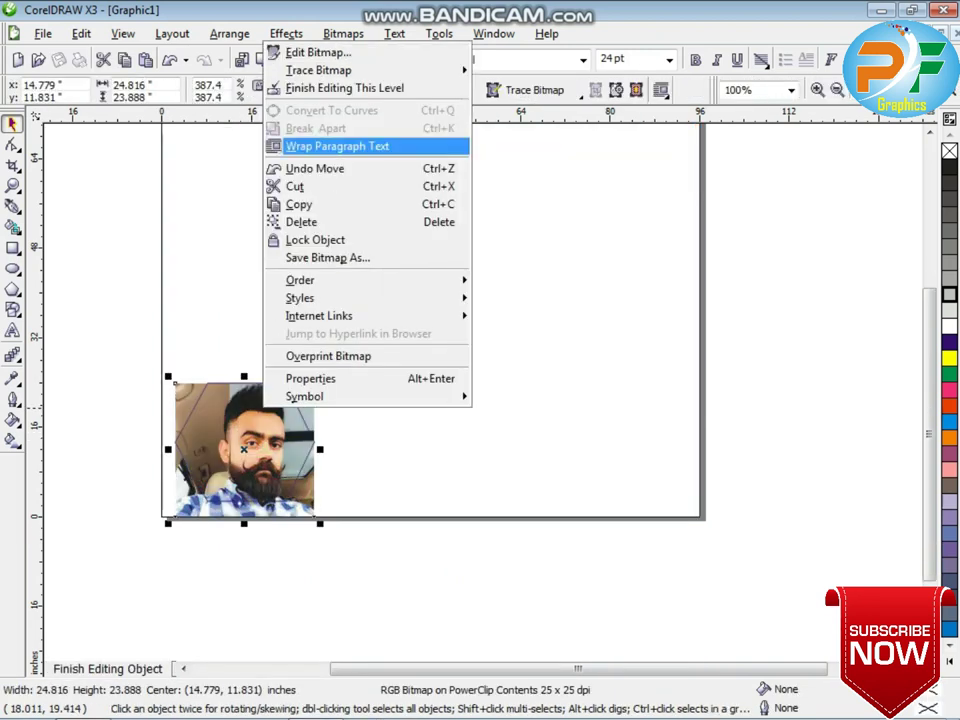
{"action": "left_click", "coordinate": [350, 88]}
Enlarge the dark portrait with folded hands to about 27.3 by 34.2 inches and PowerClip it inside the second column's lower hexagon
{"action": "scroll", "coordinate": [362, 488], "scroll_direction": "down", "scroll_amount": 1}
{"action": "left_click_drag", "start_coordinate": [591, 482], "coordinate": [652, 546]}
{"action": "left_click_drag", "start_coordinate": [585, 521], "coordinate": [547, 474]}
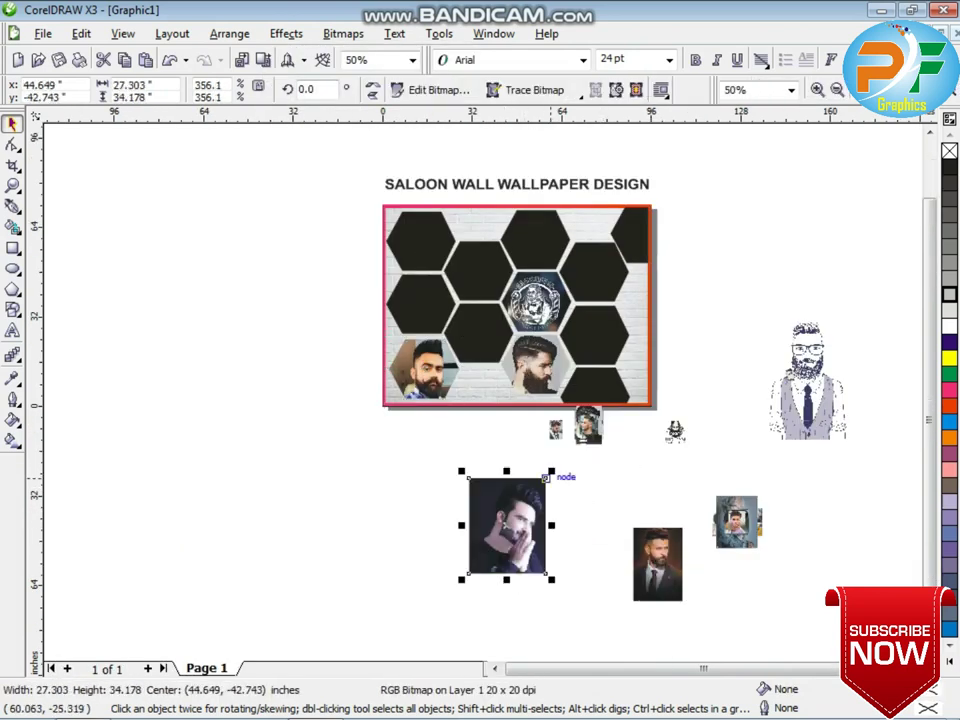
{"action": "left_click", "coordinate": [285, 33]}
{"action": "mouse_move", "coordinate": [300, 276]}
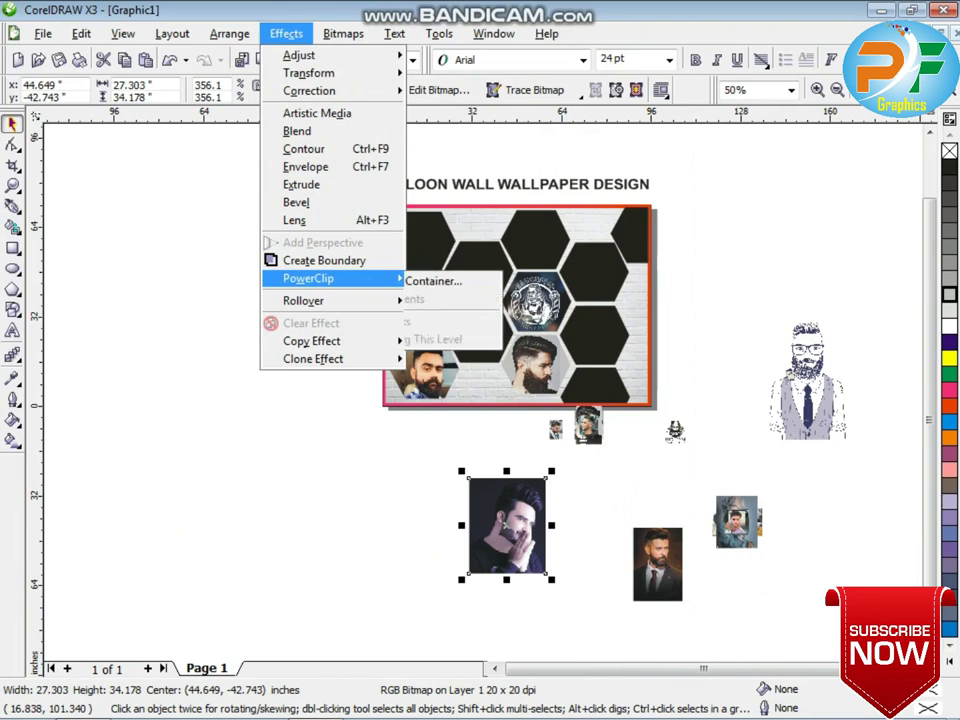
{"action": "left_click", "coordinate": [430, 281]}
{"action": "left_click", "coordinate": [479, 335]}
Edit that hexagon's PowerClip contents and scale the folded-hands portrait down to about 20.7 by 25.9 inches
{"action": "scroll", "coordinate": [479, 335], "scroll_direction": "up", "scroll_amount": 2}
{"action": "right_click", "coordinate": [481, 389]}
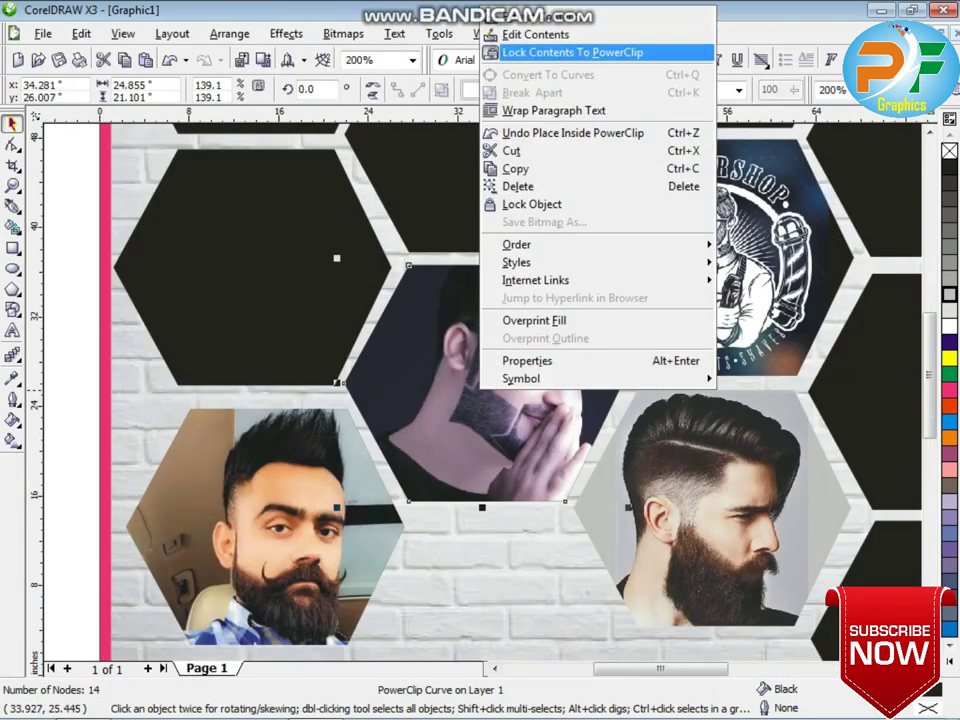
{"action": "left_click", "coordinate": [520, 34]}
{"action": "left_click", "coordinate": [629, 205]}
{"action": "left_click_drag", "start_coordinate": [641, 185], "coordinate": [604, 231]}
{"action": "left_click_drag", "start_coordinate": [521, 304], "coordinate": [517, 319]}
Nudge the folded-hands portrait vertically and slightly left so its upper edge lines up just above the hexagon outline
{"action": "key", "text": "Down"}
{"action": "key", "text": "Down"}
{"action": "key", "text": "Down"}
{"action": "key", "text": "Down"}
{"action": "key", "text": "Down"}
{"action": "key", "text": "Down"}
{"action": "key", "text": "Down"}
{"action": "key", "text": "Down"}
{"action": "key", "text": "Down"}
{"action": "key", "text": "Down"}
{"action": "key", "text": "Down"}
{"action": "key", "text": "Down"}
{"action": "key", "text": "Down"}
{"action": "key", "text": "Down"}
{"action": "key", "text": "Down"}
{"action": "key", "text": "Down"}
{"action": "key", "text": "Down"}
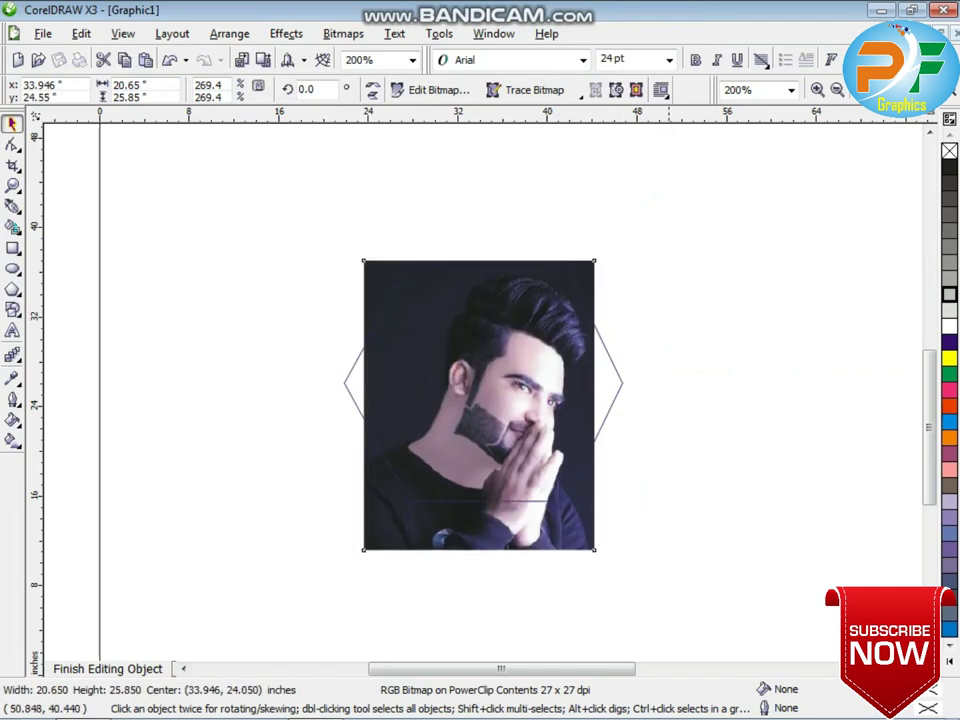
{"action": "key", "text": "Left"}
{"action": "key", "text": "Up"}
{"action": "key", "text": "Up"}
{"action": "key", "text": "Up"}
{"action": "key", "text": "Up"}
{"action": "key", "text": "Up"}
{"action": "key", "text": "Up"}
{"action": "key", "text": "Up"}
{"action": "key", "text": "Up"}
{"action": "key", "text": "Up"}
{"action": "key", "text": "Up"}
{"action": "key", "text": "Up"}
{"action": "key", "text": "Up"}
{"action": "key", "text": "Up"}
{"action": "key", "text": "Up"}
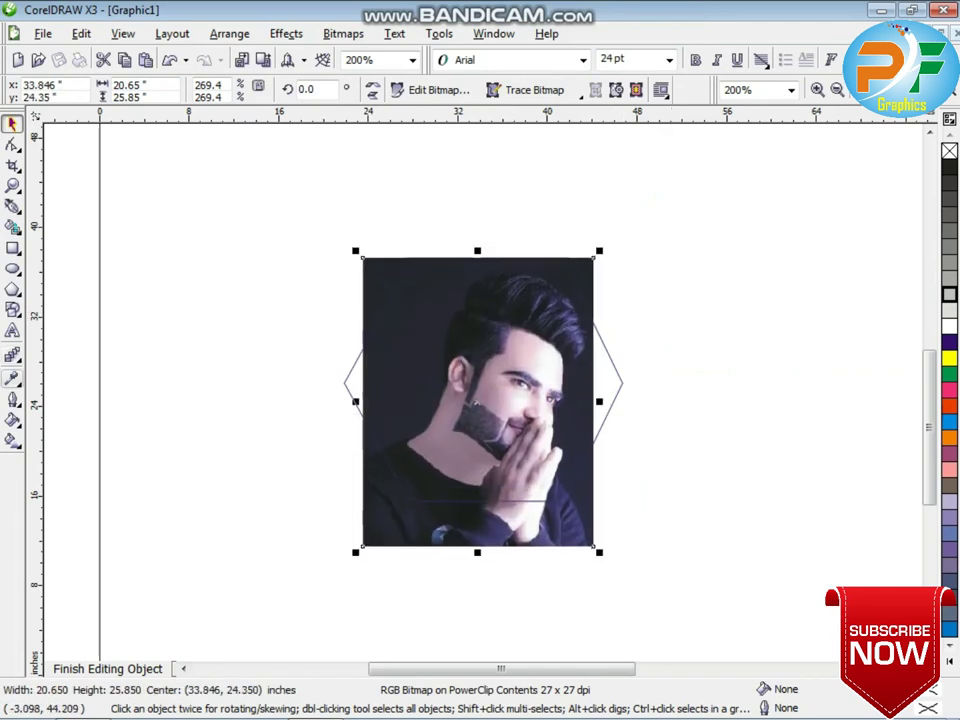
Finish editing the contents and match the hexagon's fill to the folded-hands portrait's dark background using the Eyedropper tool
{"action": "left_click", "coordinate": [12, 378]}
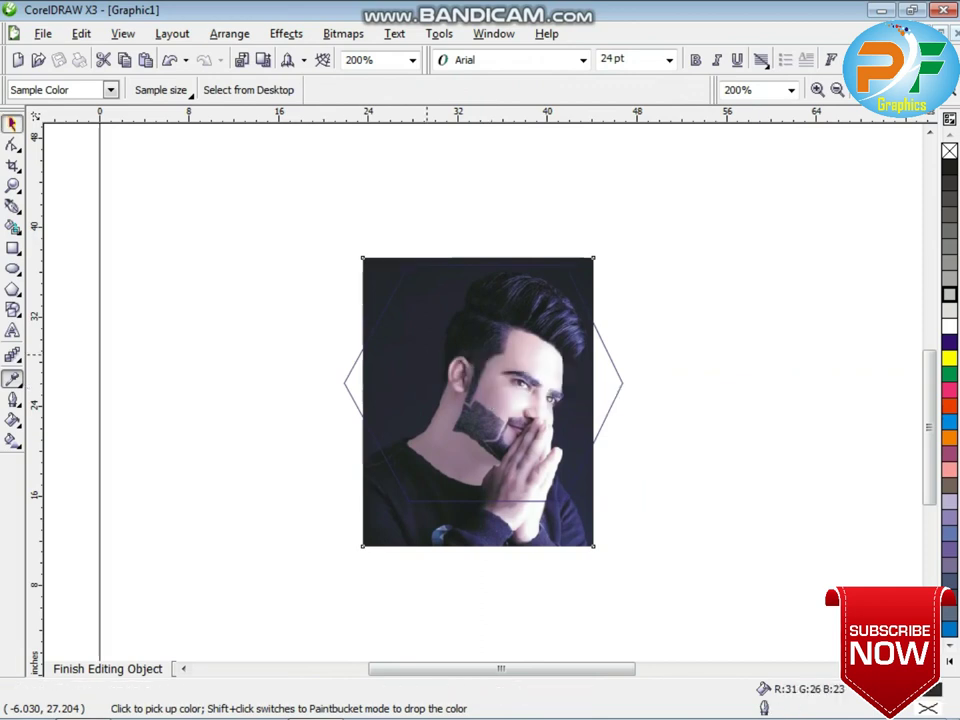
{"action": "key", "text": "space"}
{"action": "right_click", "coordinate": [422, 242]}
{"action": "left_click", "coordinate": [514, 353]}
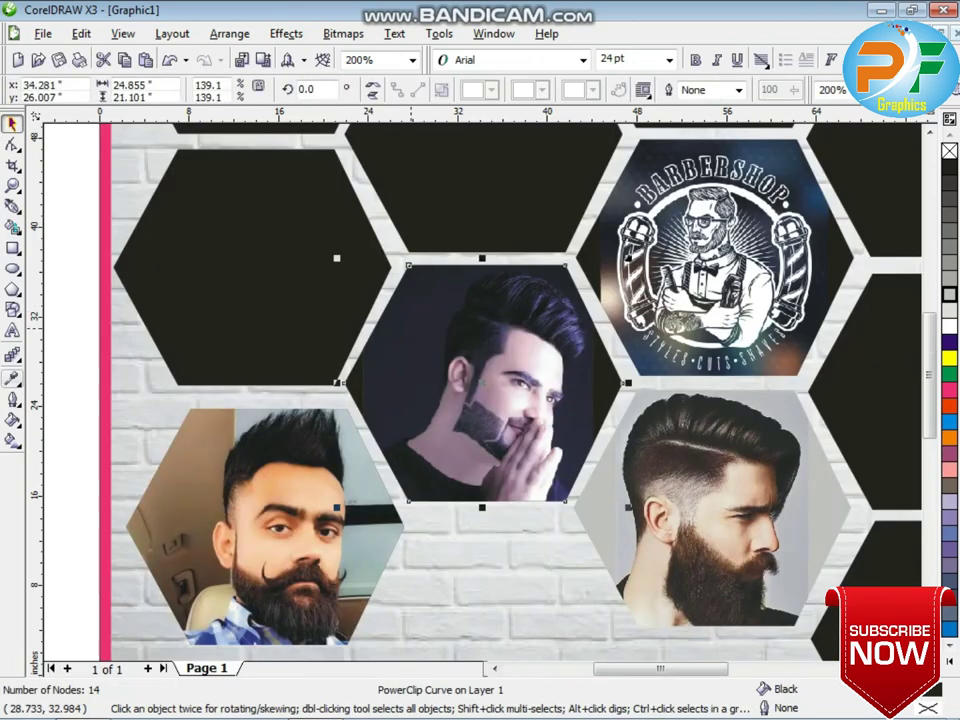
{"action": "left_click", "coordinate": [12, 378]}
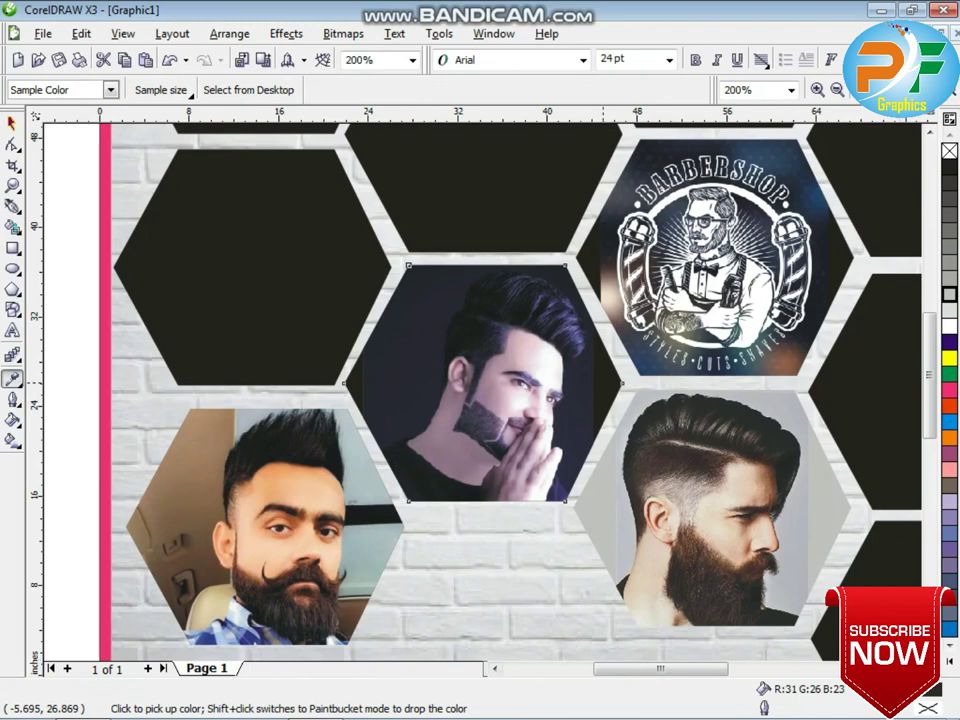
{"action": "left_click", "coordinate": [12, 123]}
Separate the overlapping source pictures and PowerClip the portrait of the man in the dark suit inside the top-left hexagon
{"action": "scroll", "coordinate": [498, 356], "scroll_direction": "down", "scroll_amount": 2}
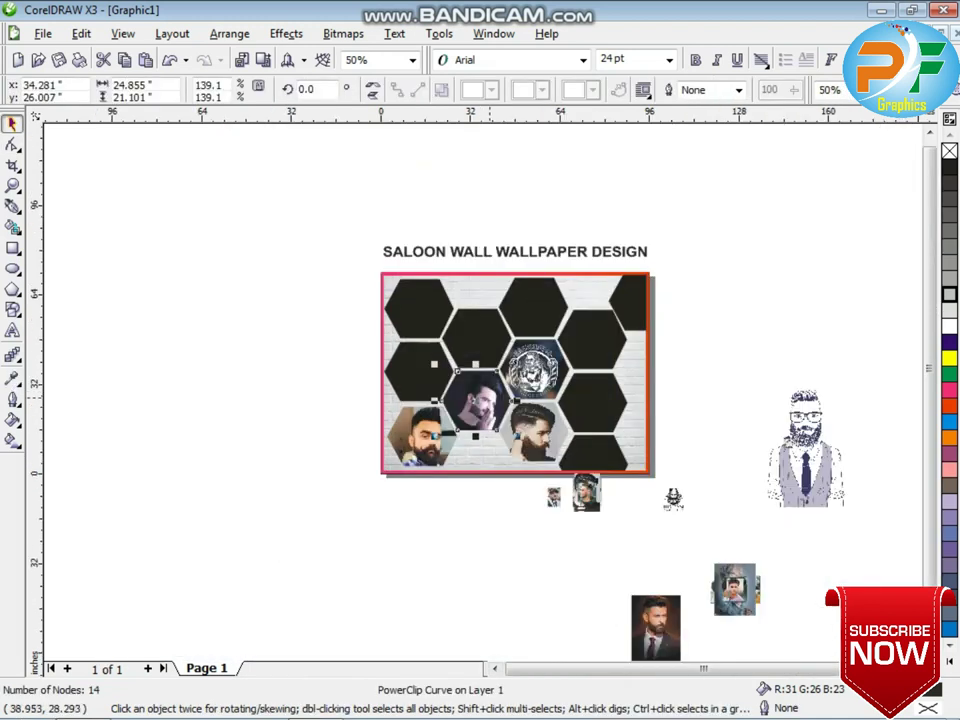
{"action": "left_click_drag", "start_coordinate": [735, 588], "coordinate": [570, 564]}
{"action": "left_click_drag", "start_coordinate": [658, 622], "coordinate": [642, 577]}
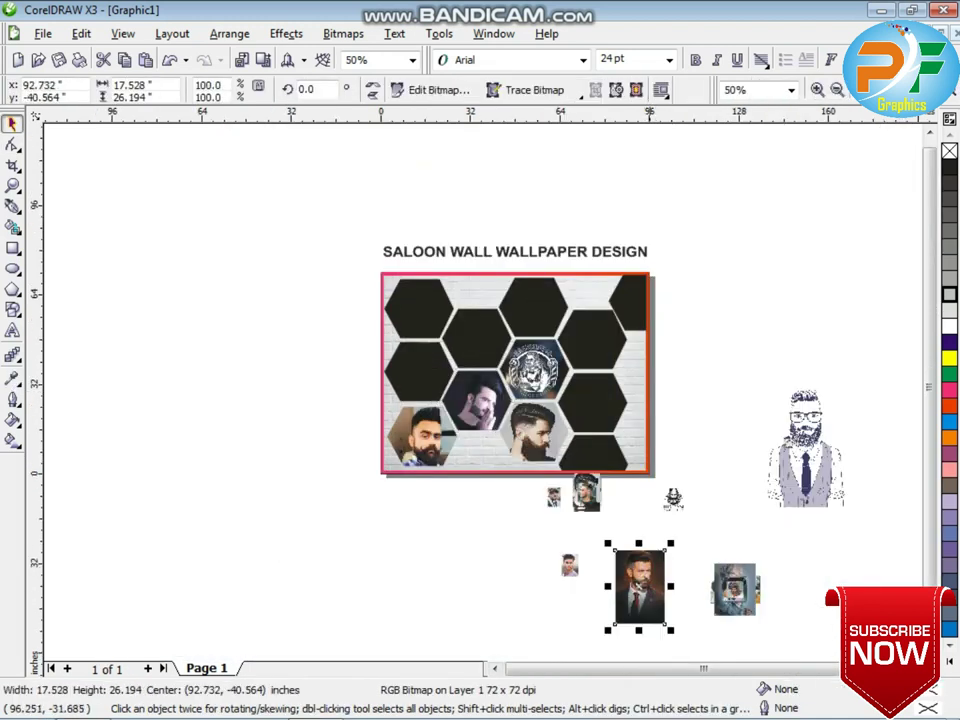
{"action": "left_click", "coordinate": [286, 33]}
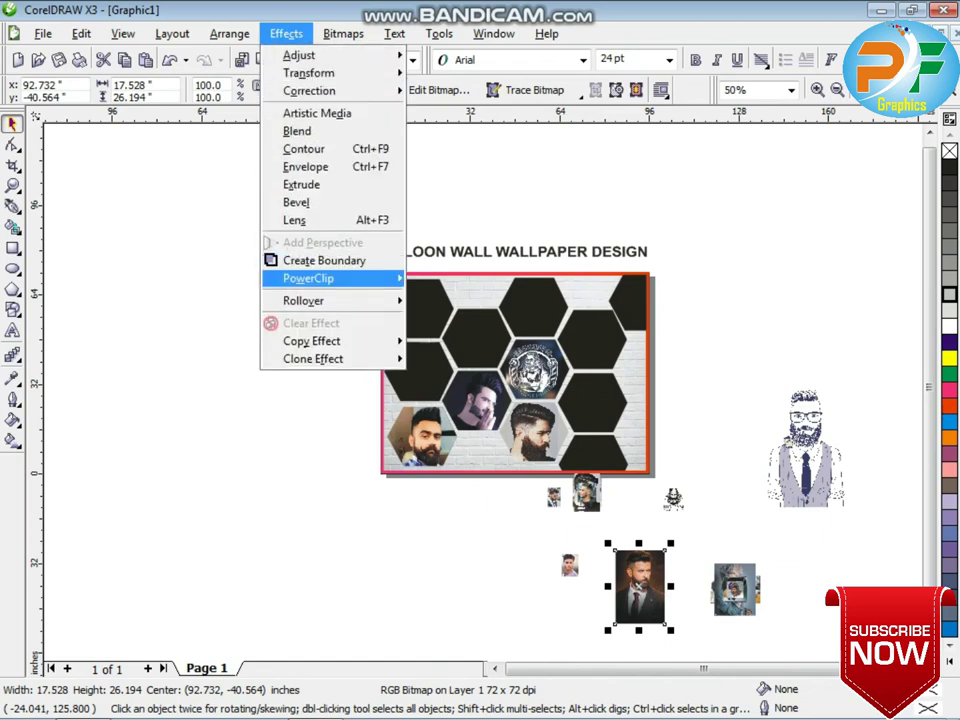
{"action": "mouse_move", "coordinate": [312, 279]}
{"action": "left_click", "coordinate": [470, 279]}
{"action": "left_click", "coordinate": [417, 295]}
Edit the top-left hexagon's PowerClip contents, enlarge the suit portrait to about 23.8 by 35.6 inches, and move it down
{"action": "scroll", "coordinate": [417, 291], "scroll_direction": "up", "scroll_amount": 3}
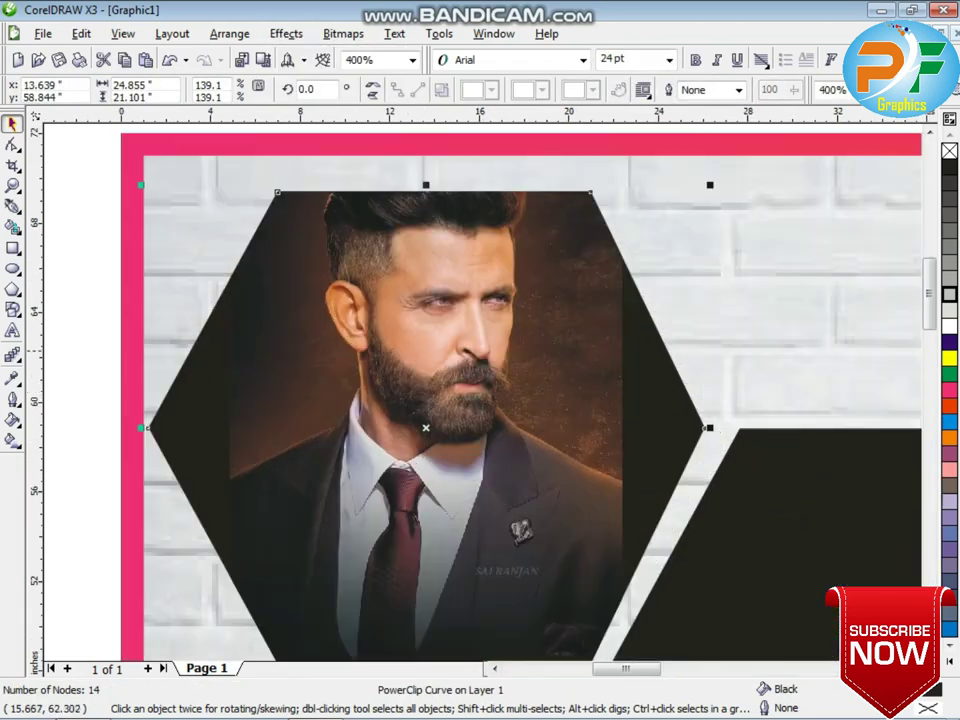
{"action": "right_click", "coordinate": [458, 386]}
{"action": "left_click", "coordinate": [513, 30]}
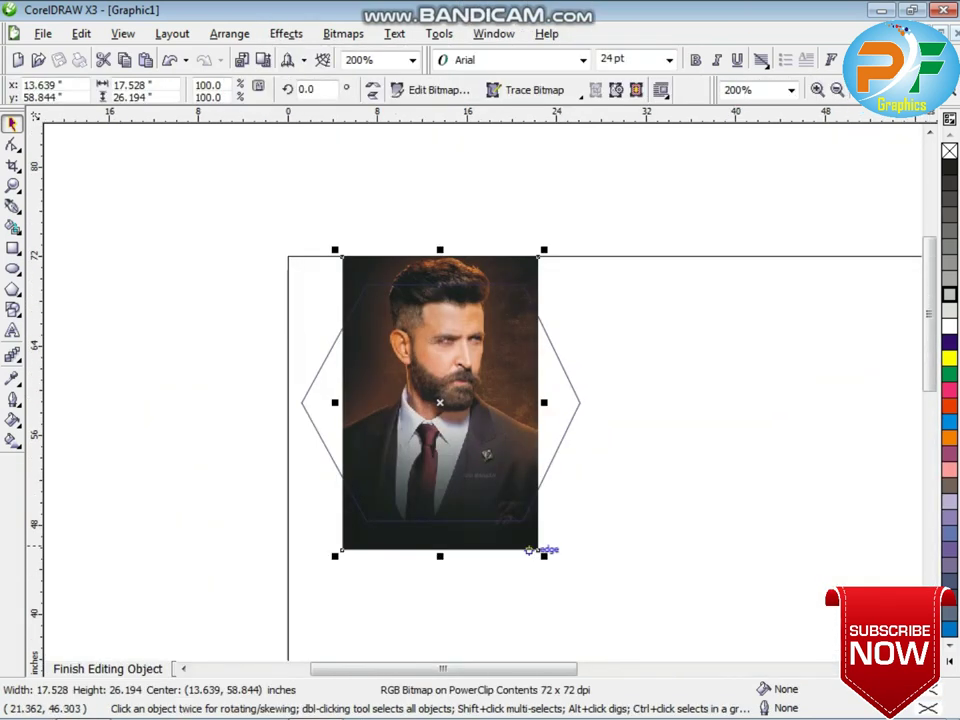
{"action": "left_click_drag", "start_coordinate": [542, 557], "coordinate": [606, 603]}
{"action": "left_click_drag", "start_coordinate": [499, 226], "coordinate": [500, 291]}
{"action": "key", "text": "Left"}
{"action": "key", "text": "Up"}
{"action": "key", "text": "Up"}
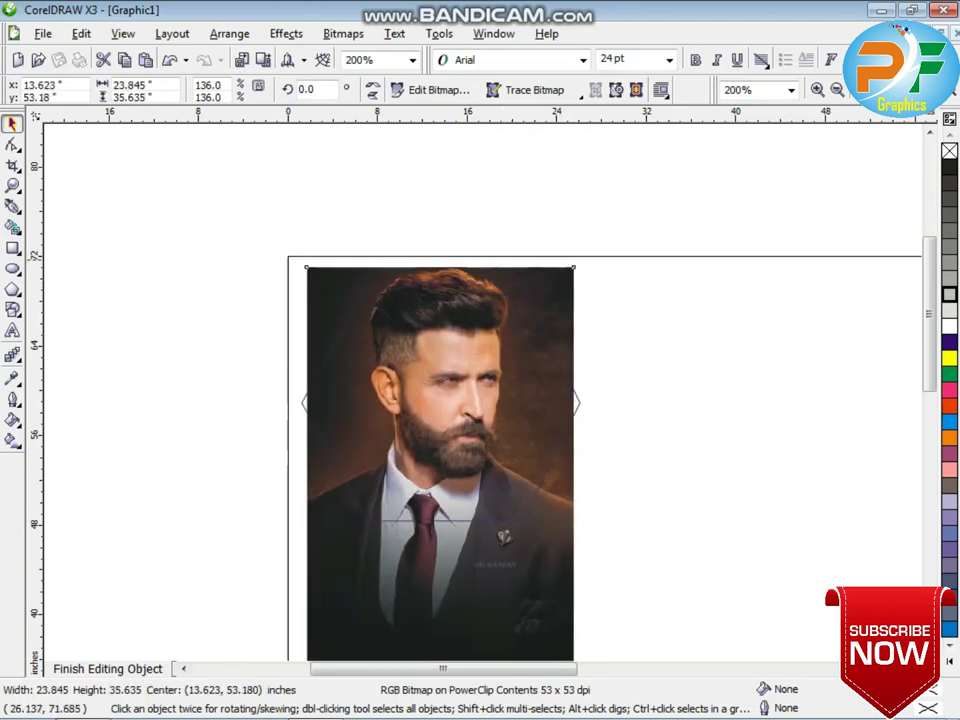
Reduce the suit portrait to about 20.7 by 30.9 inches and nudge it vertically until its upper edge meets the hexagon's top
{"action": "left_click_drag", "start_coordinate": [581, 260], "coordinate": [558, 262]}
{"action": "key", "text": "Up"}
{"action": "key", "text": "Up"}
{"action": "key", "text": "Up"}
{"action": "key", "text": "Up"}
{"action": "key", "text": "Up"}
{"action": "key", "text": "Up"}
{"action": "key", "text": "Up"}
{"action": "key", "text": "Up"}
{"action": "key", "text": "Up"}
{"action": "key", "text": "Up"}
{"action": "key", "text": "Up"}
{"action": "key", "text": "Up"}
{"action": "key", "text": "Up"}
{"action": "key", "text": "Up"}
{"action": "key", "text": "Up"}
{"action": "key", "text": "Up"}
{"action": "key", "text": "Down"}
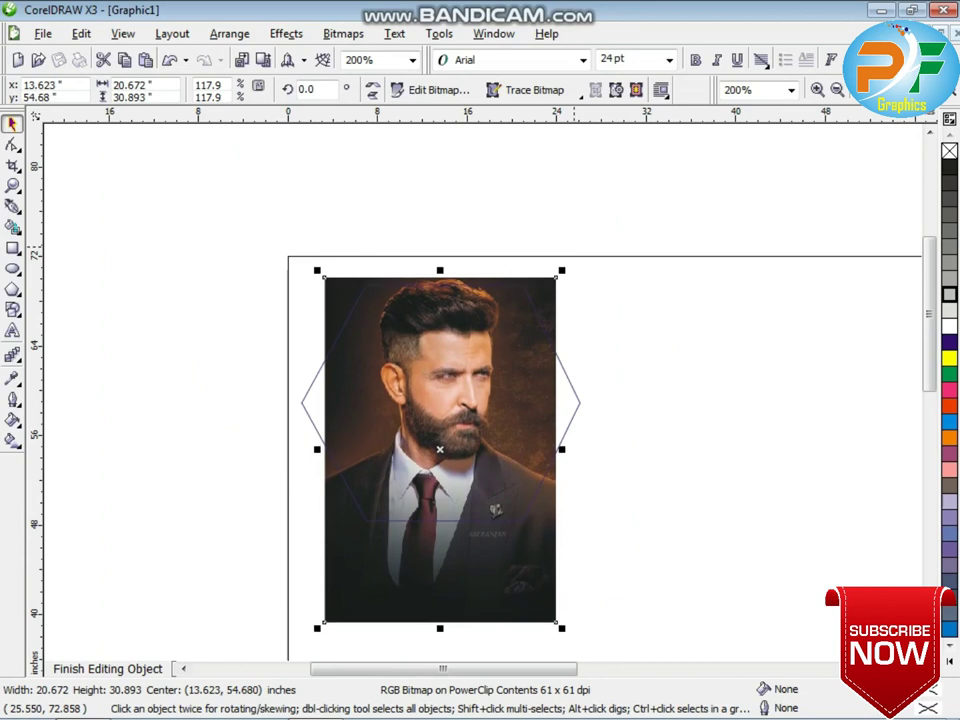
{"action": "key", "text": "Down"}
{"action": "key", "text": "Down"}
{"action": "key", "text": "Down"}
{"action": "key", "text": "Down"}
{"action": "key", "text": "Down"}
{"action": "key", "text": "Down"}
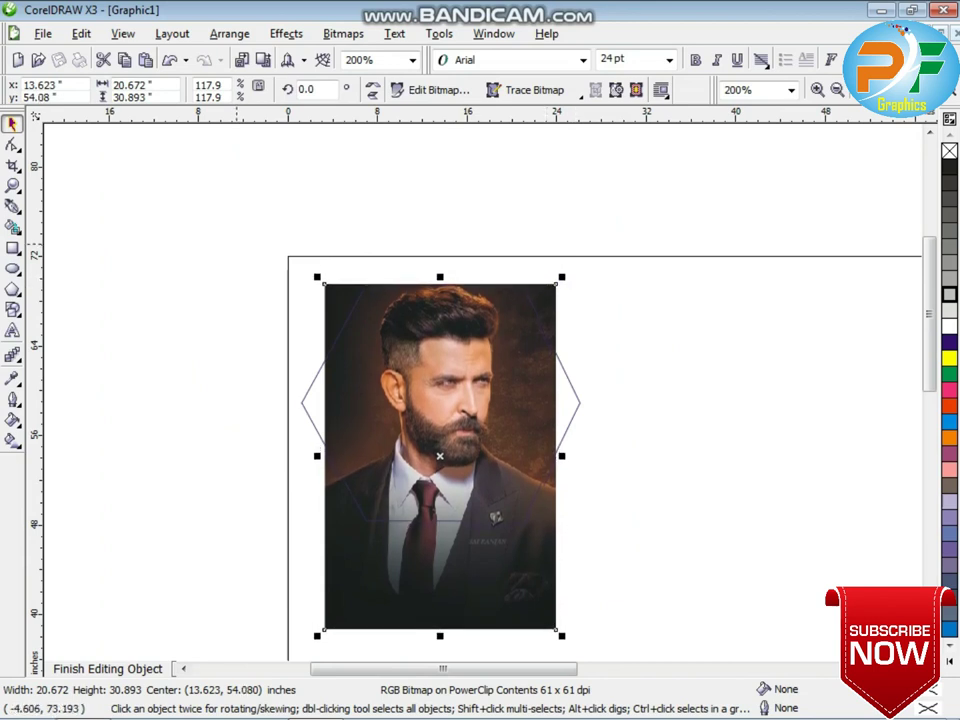
Finish editing the top-left hexagon's contents and match its fill to the suit portrait's dark background using the Eyedropper tool
{"action": "left_click", "coordinate": [12, 378]}
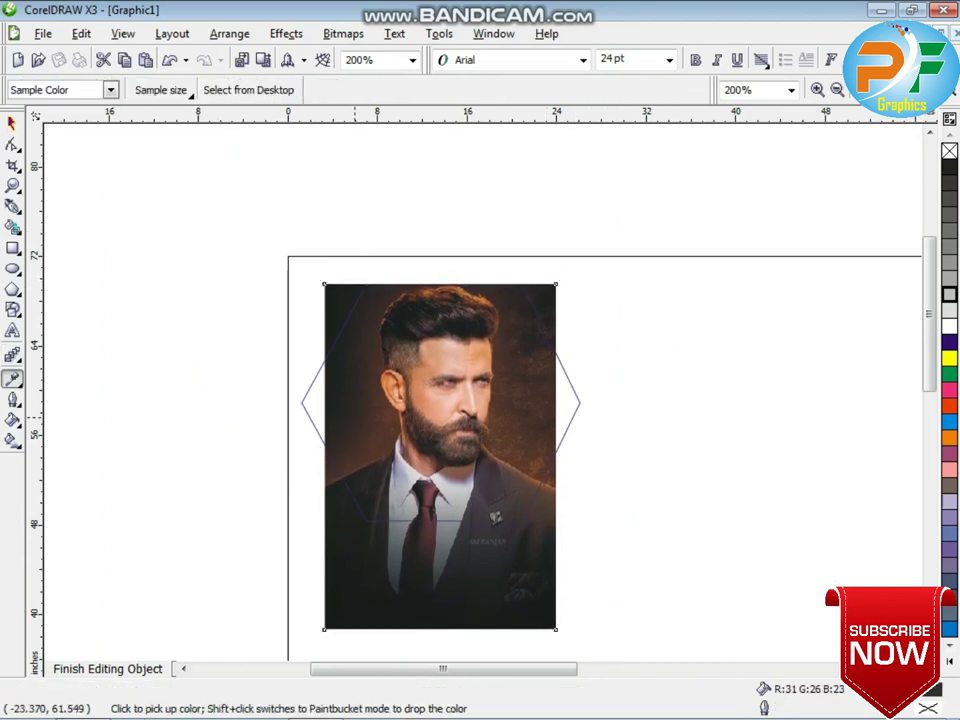
{"action": "key", "text": "space"}
{"action": "right_click", "coordinate": [448, 336]}
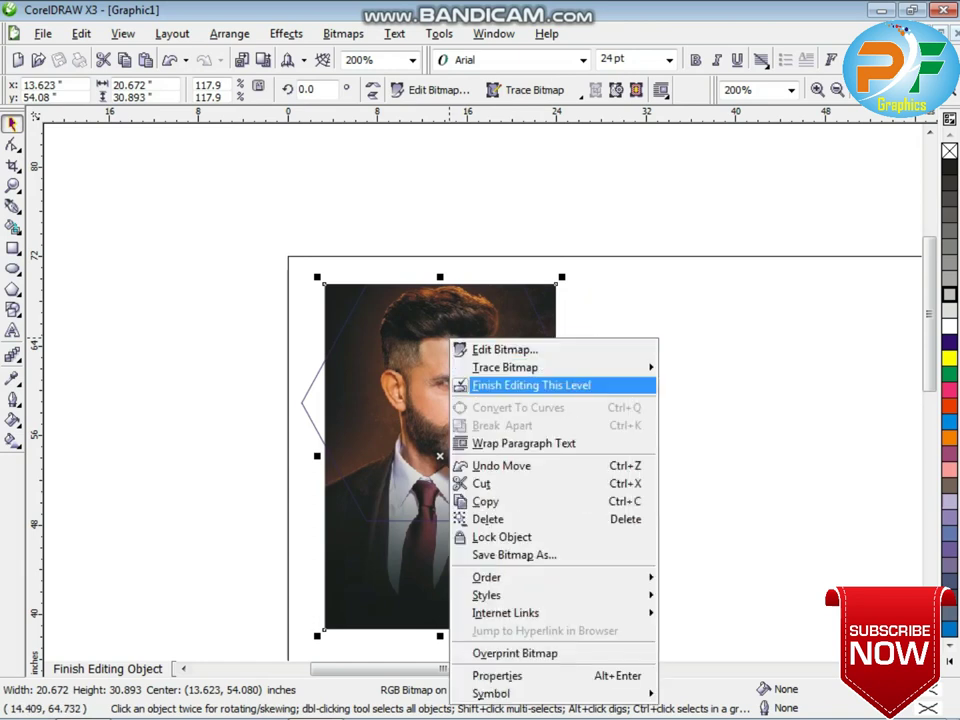
{"action": "left_click", "coordinate": [536, 386]}
{"action": "left_click", "coordinate": [12, 378]}
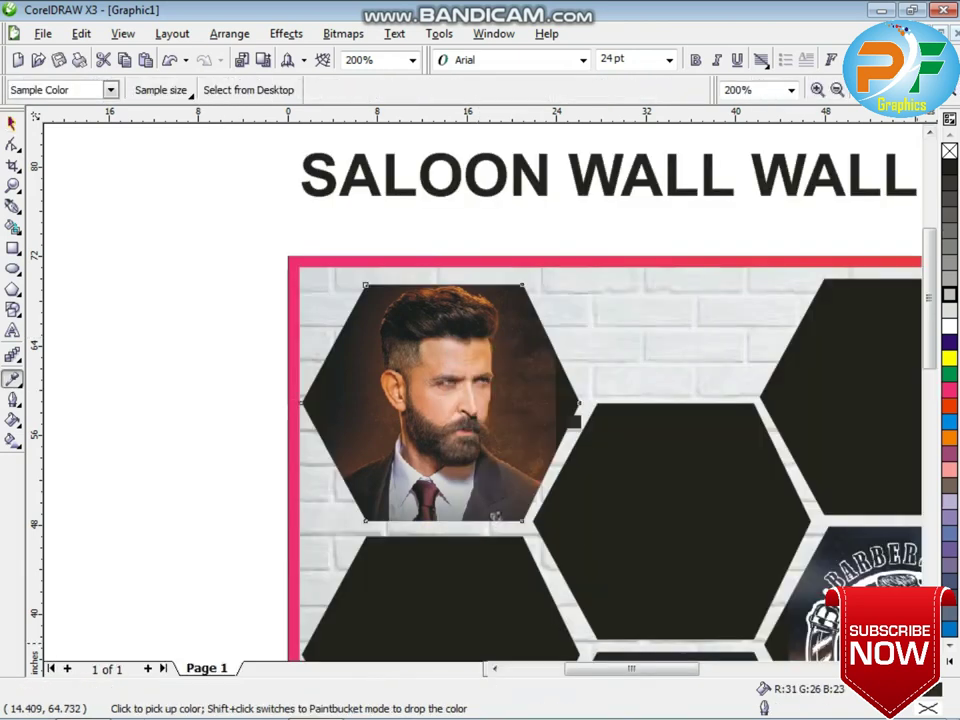
{"action": "left_click", "coordinate": [12, 123]}
Separate the tattooed man's photo from the stacked pictures and enlarge it to about 25.6 by 32 inches beside the wallpaper
{"action": "scroll", "coordinate": [400, 381], "scroll_direction": "down", "scroll_amount": 2}
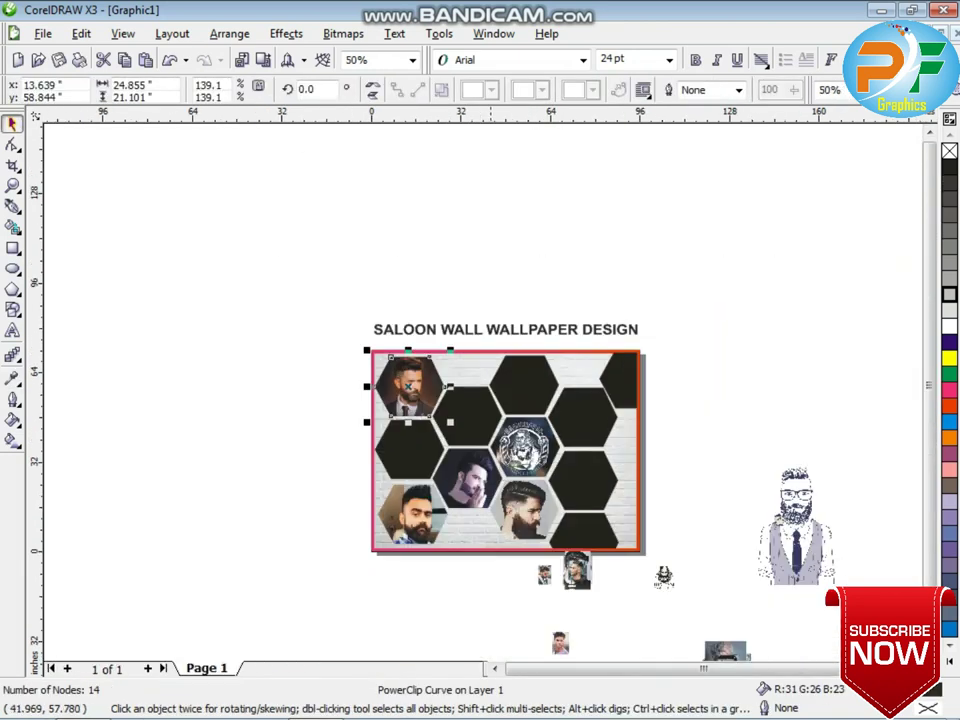
{"action": "scroll", "coordinate": [501, 432], "scroll_direction": "up", "scroll_amount": 1}
{"action": "scroll", "coordinate": [582, 465], "scroll_direction": "down", "scroll_amount": 1}
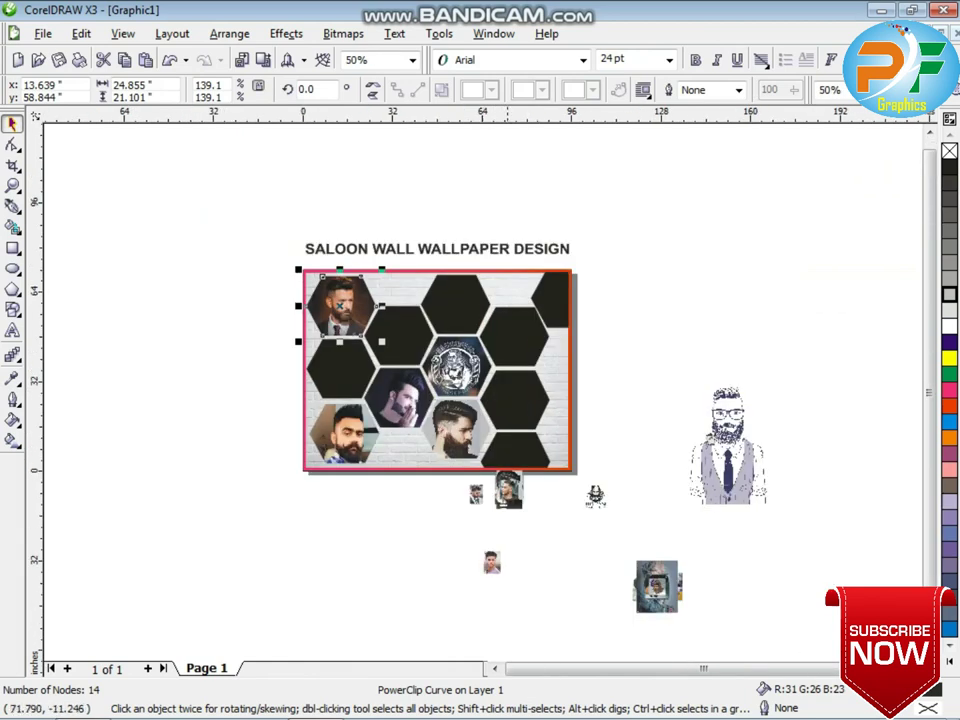
{"action": "left_click", "coordinate": [645, 583]}
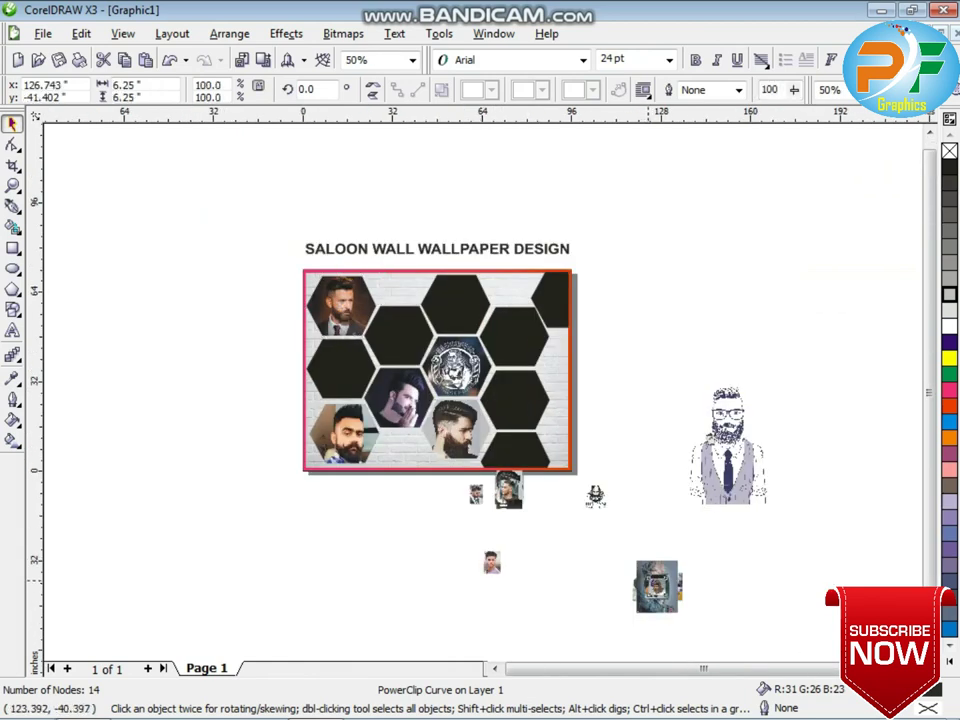
{"action": "left_click_drag", "start_coordinate": [649, 583], "coordinate": [651, 479]}
{"action": "left_click_drag", "start_coordinate": [686, 451], "coordinate": [715, 412]}
PowerClip the tattooed man's photo into the empty hexagon diagonally above the barbershop logo on its right side
{"action": "left_click", "coordinate": [343, 33]}
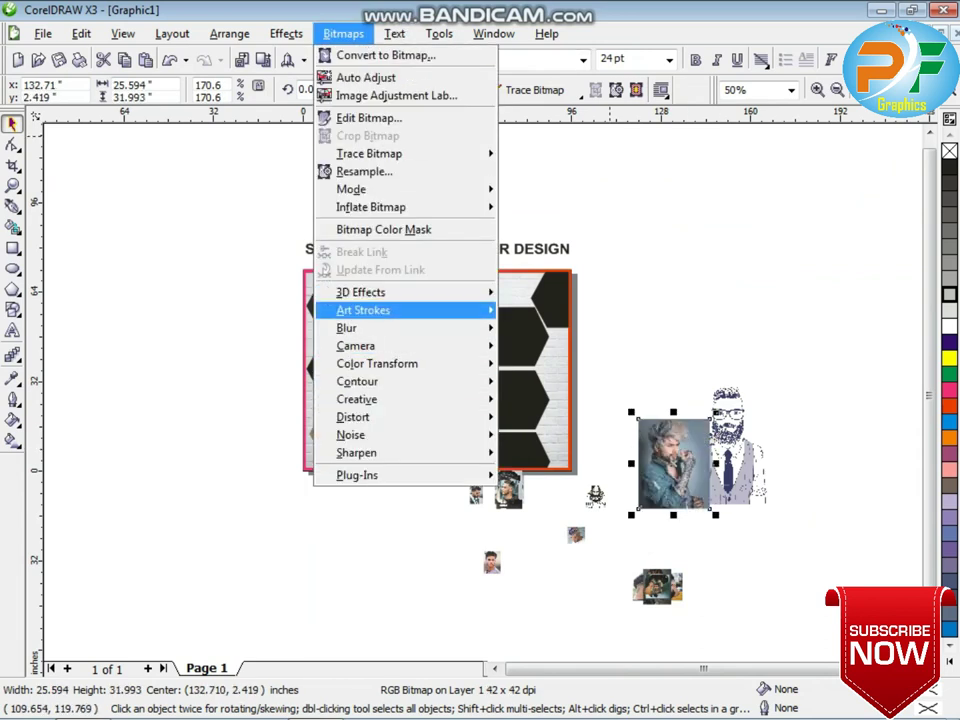
{"action": "left_click", "coordinate": [684, 220]}
{"action": "left_click", "coordinate": [286, 33]}
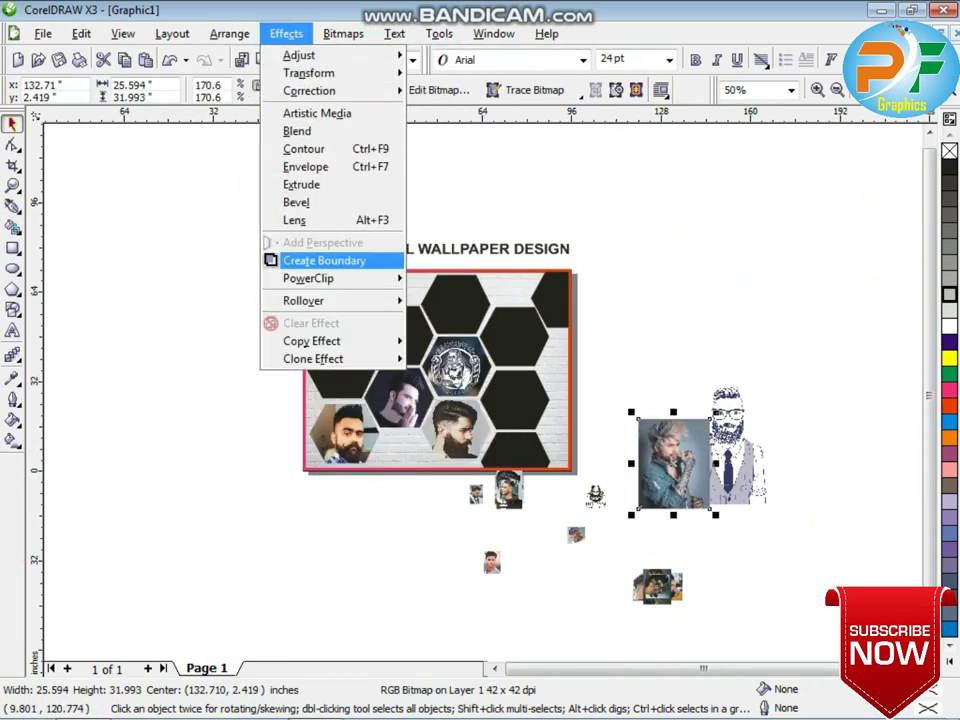
{"action": "mouse_move", "coordinate": [330, 278]}
{"action": "left_click", "coordinate": [486, 281]}
{"action": "left_click", "coordinate": [514, 332]}
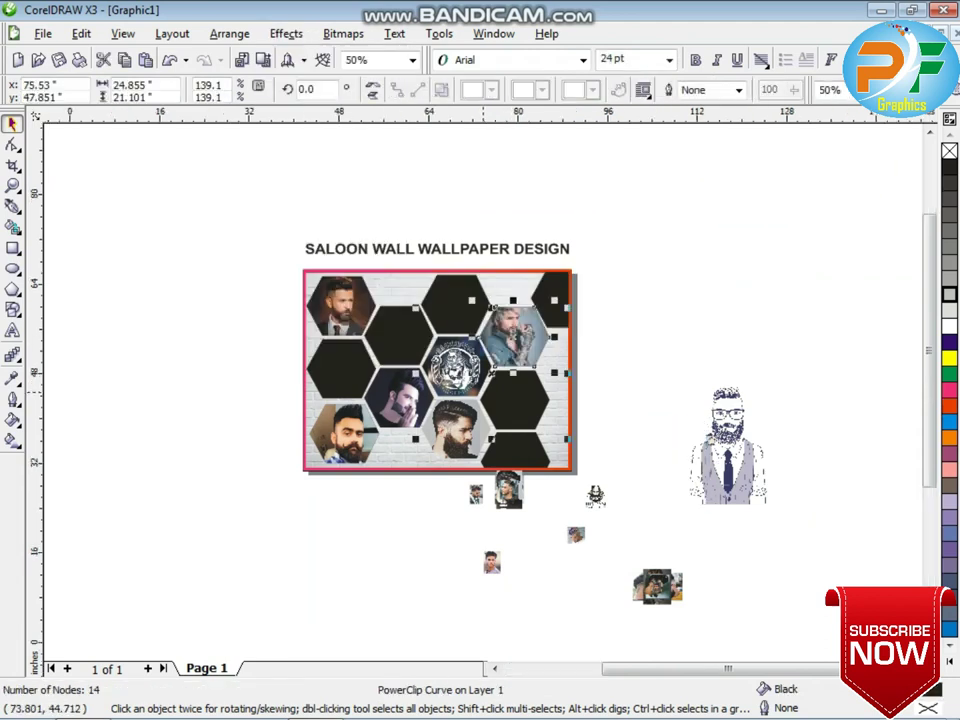
Edit that hexagon's PowerClip contents, reduce the tattooed man's photo to about 22.8 by 28.6 inches, and position it over the hexagon
{"action": "scroll", "coordinate": [514, 332], "scroll_direction": "up", "scroll_amount": 3}
{"action": "scroll", "coordinate": [451, 261], "scroll_direction": "down", "scroll_amount": 1}
{"action": "right_click", "coordinate": [499, 392]}
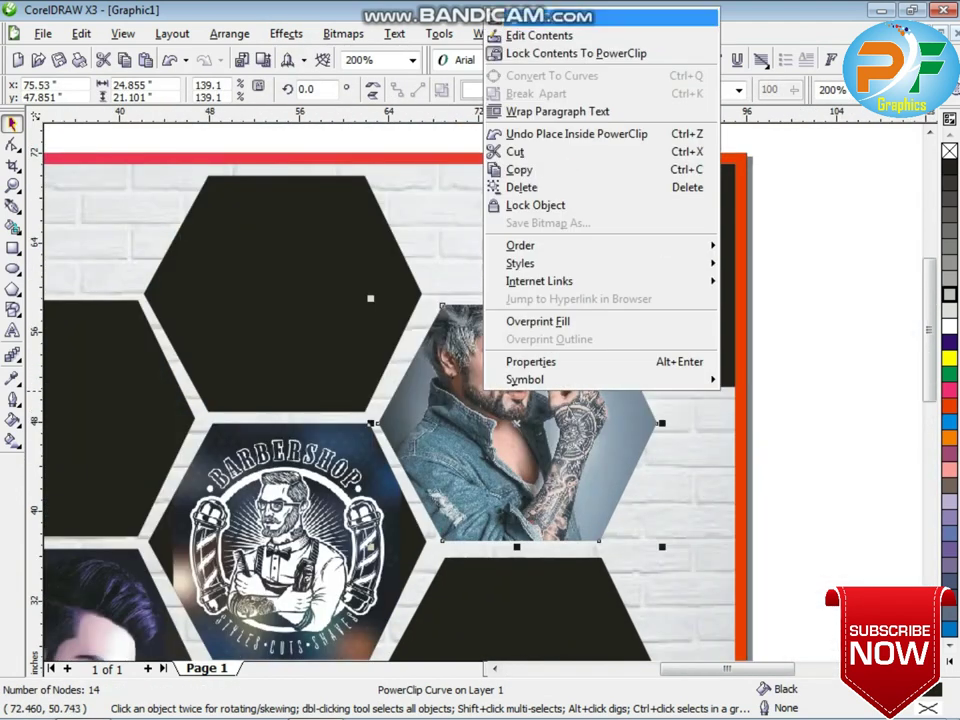
{"action": "left_click", "coordinate": [546, 19]}
{"action": "left_click_drag", "start_coordinate": [507, 331], "coordinate": [513, 368]}
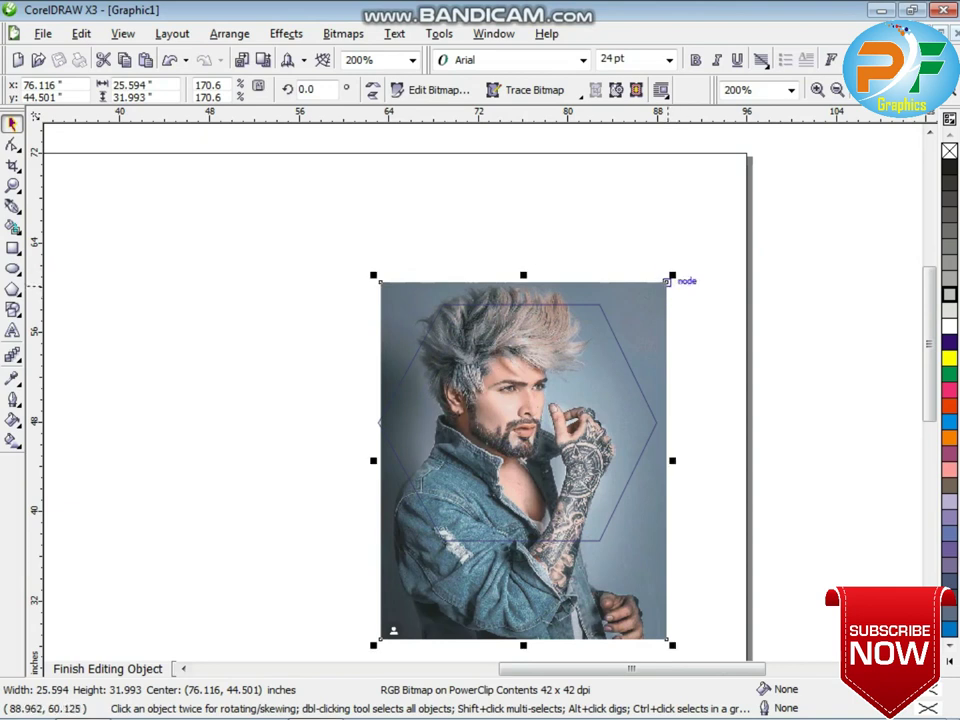
{"action": "left_click_drag", "start_coordinate": [670, 277], "coordinate": [654, 294]}
{"action": "left_click_drag", "start_coordinate": [576, 345], "coordinate": [569, 338]}
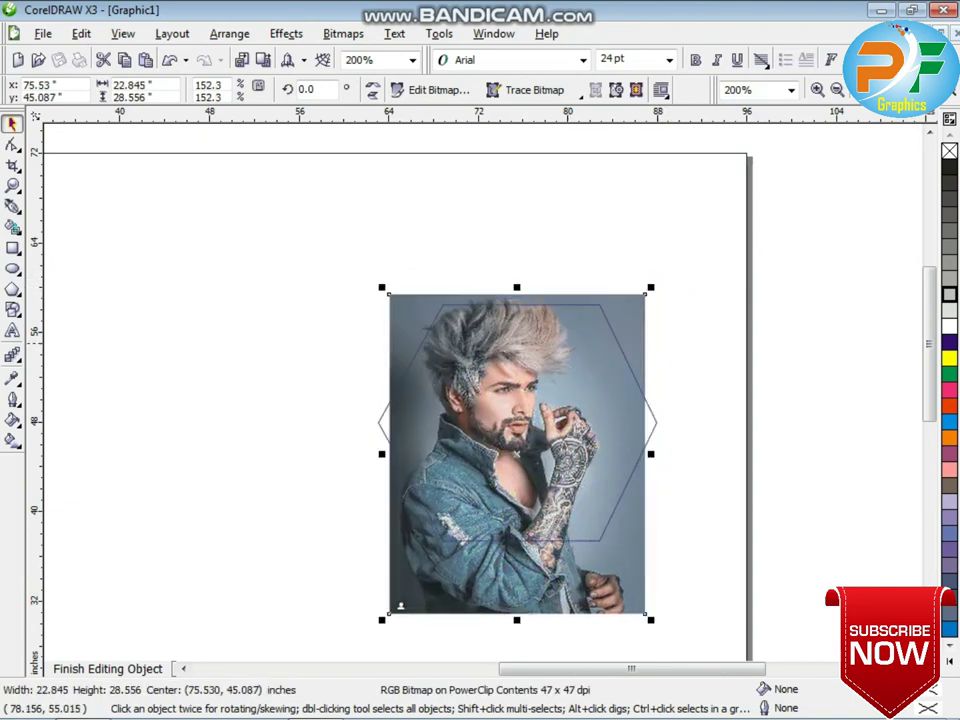
{"action": "key", "text": "Down"}
{"action": "key", "text": "Down"}
Finish editing the tattooed man's hexagon and match its fill to the photo's blue-gray background using the Eyedropper tool
{"action": "right_click", "coordinate": [520, 348]}
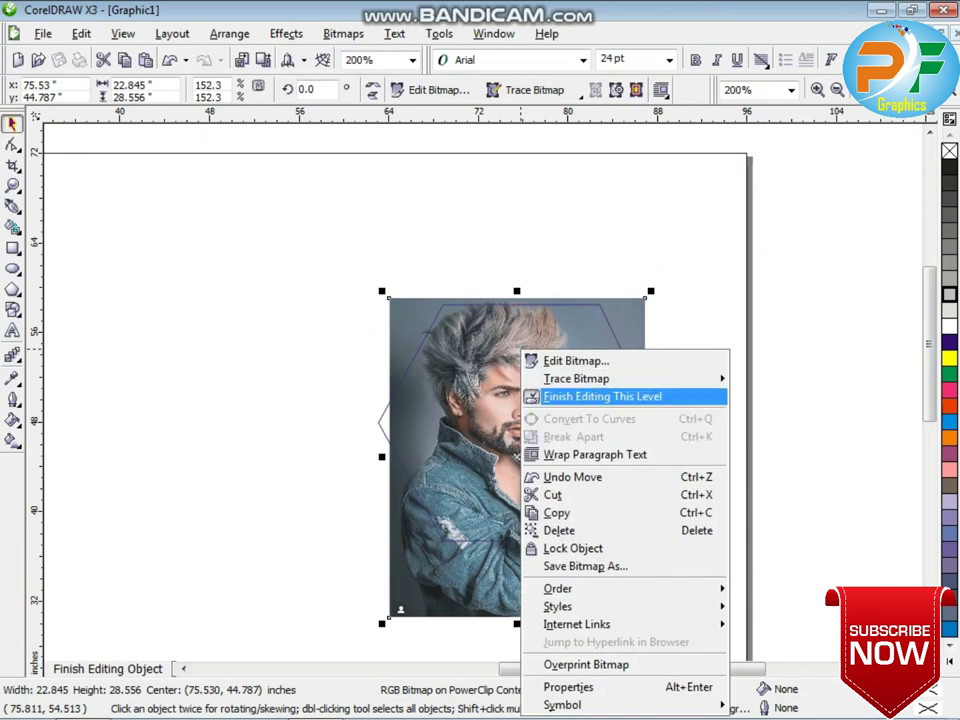
{"action": "left_click", "coordinate": [600, 396]}
{"action": "left_click", "coordinate": [12, 379]}
{"action": "left_click", "coordinate": [636, 412]}
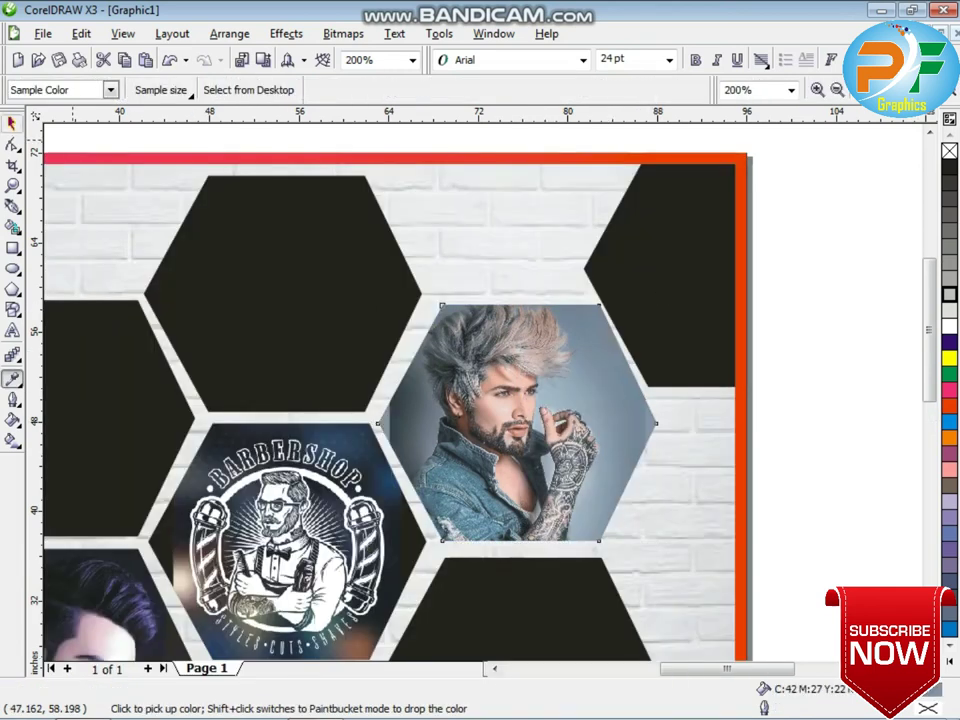
{"action": "left_click", "coordinate": [12, 145]}
{"action": "key", "text": "F3"}
{"action": "key", "text": "F3"}
{"action": "left_click", "coordinate": [12, 124]}
{"action": "left_click", "coordinate": [308, 319]}
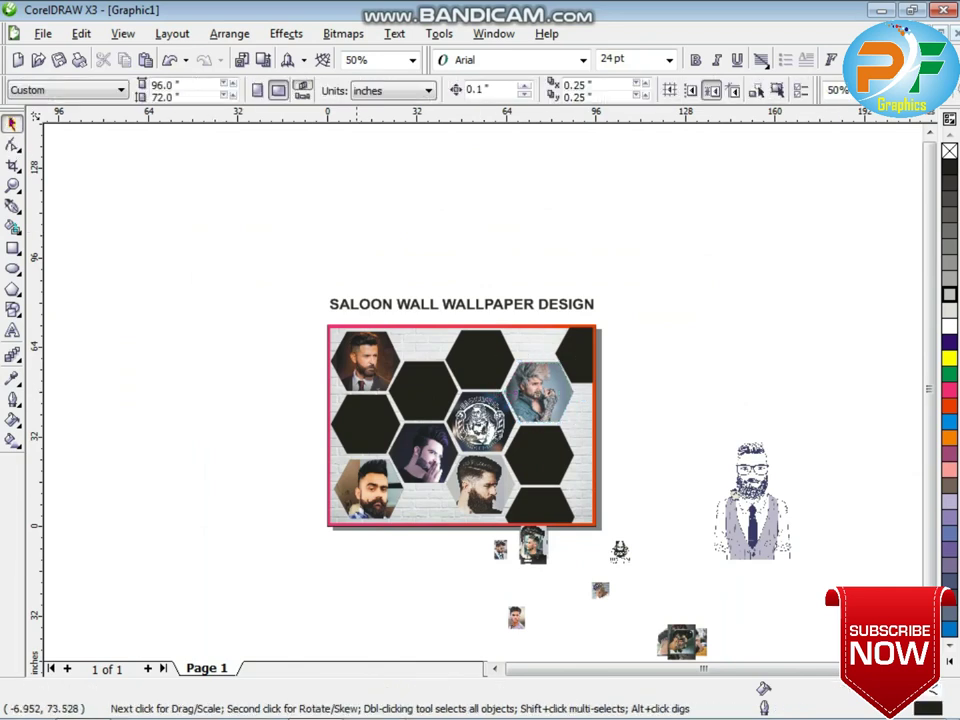
Enlarge the green-tie portrait to about 17.2 by 25.8 inches and PowerClip it into the hexagon below the tattooed man
{"action": "scroll", "coordinate": [507, 532], "scroll_direction": "up", "scroll_amount": 1}
{"action": "left_click_drag", "start_coordinate": [475, 427], "coordinate": [433, 411]}
{"action": "left_click", "coordinate": [286, 33]}
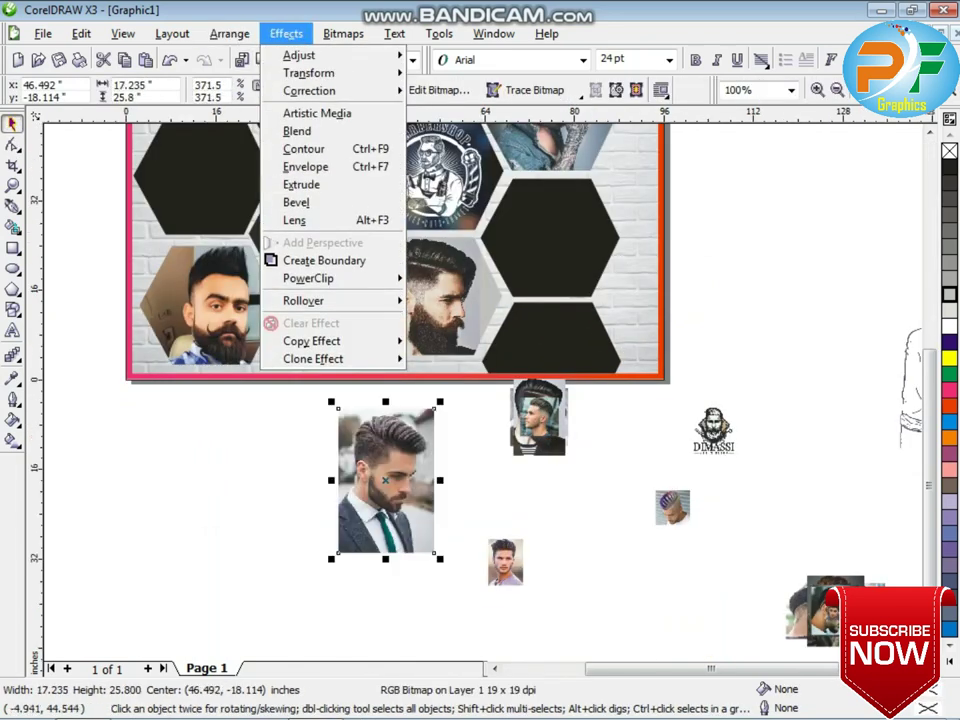
{"action": "mouse_move", "coordinate": [310, 279]}
{"action": "left_click", "coordinate": [484, 282]}
{"action": "left_click", "coordinate": [543, 255]}
Edit the green-tie hexagon's contents, nudge the portrait down 1.1 inches, and finish editing
{"action": "right_click", "coordinate": [547, 221]}
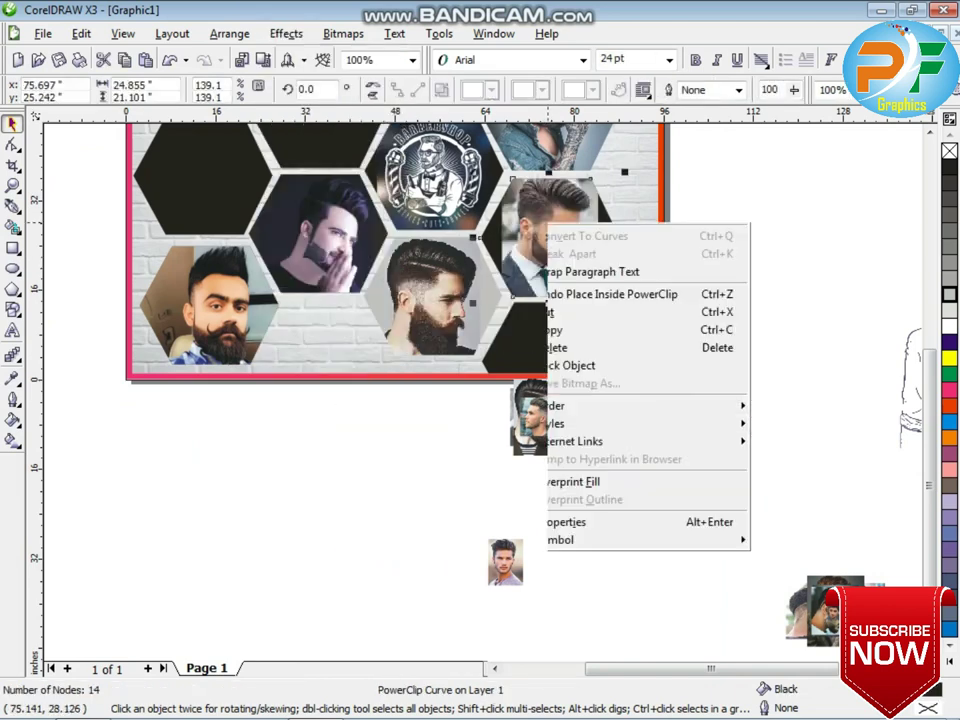
{"action": "left_click", "coordinate": [590, 239]}
{"action": "left_click", "coordinate": [587, 262]}
{"action": "key", "text": "Down"}
{"action": "key", "text": "Down"}
{"action": "key", "text": "Down"}
{"action": "key", "text": "Down"}
{"action": "key", "text": "Down"}
{"action": "key", "text": "Down"}
{"action": "key", "text": "Down"}
{"action": "key", "text": "Down"}
{"action": "key", "text": "Down"}
{"action": "key", "text": "Down"}
{"action": "key", "text": "Down"}
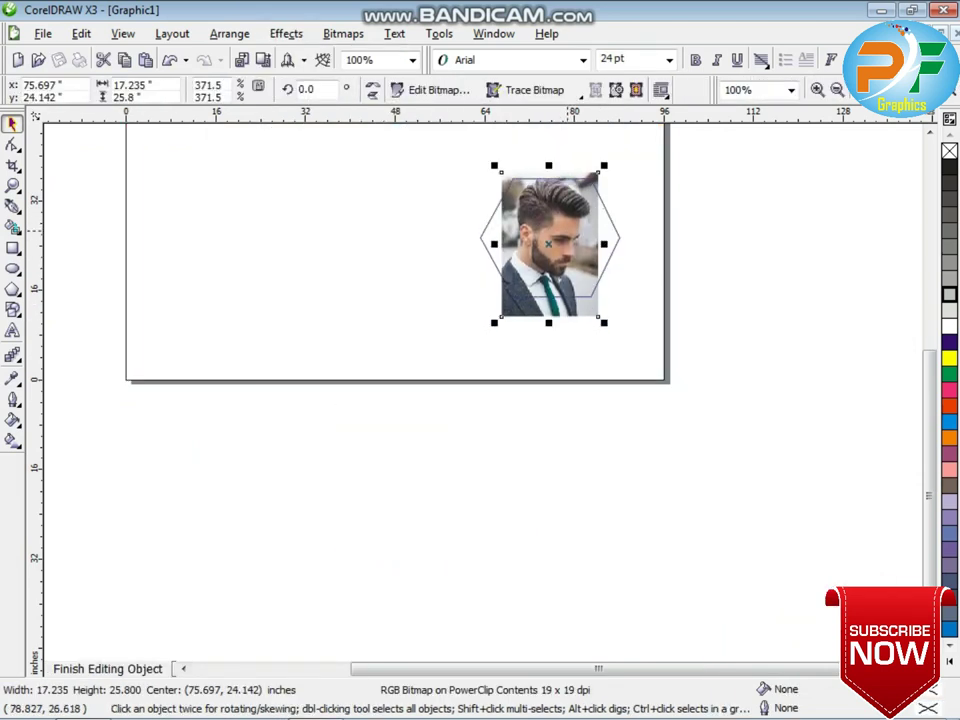
{"action": "right_click", "coordinate": [568, 231]}
{"action": "left_click", "coordinate": [648, 278]}
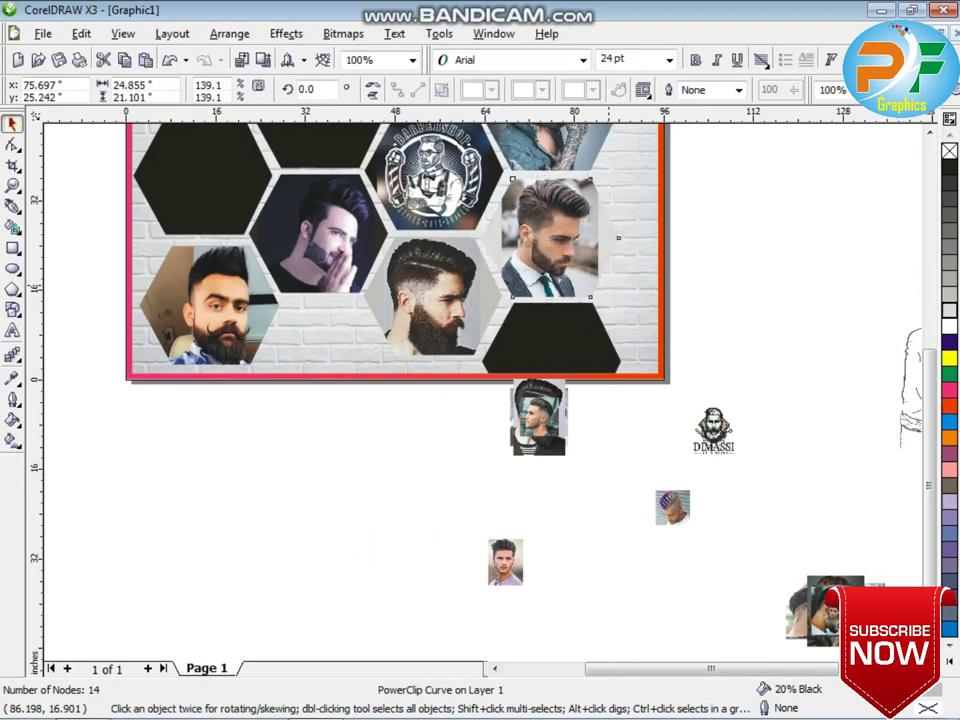
Fill the green-tie portrait's hexagon with a pinkish-beige tone sampled from the photo using the Eyedropper tool
{"action": "left_click", "coordinate": [949, 294]}
{"action": "left_click", "coordinate": [949, 262]}
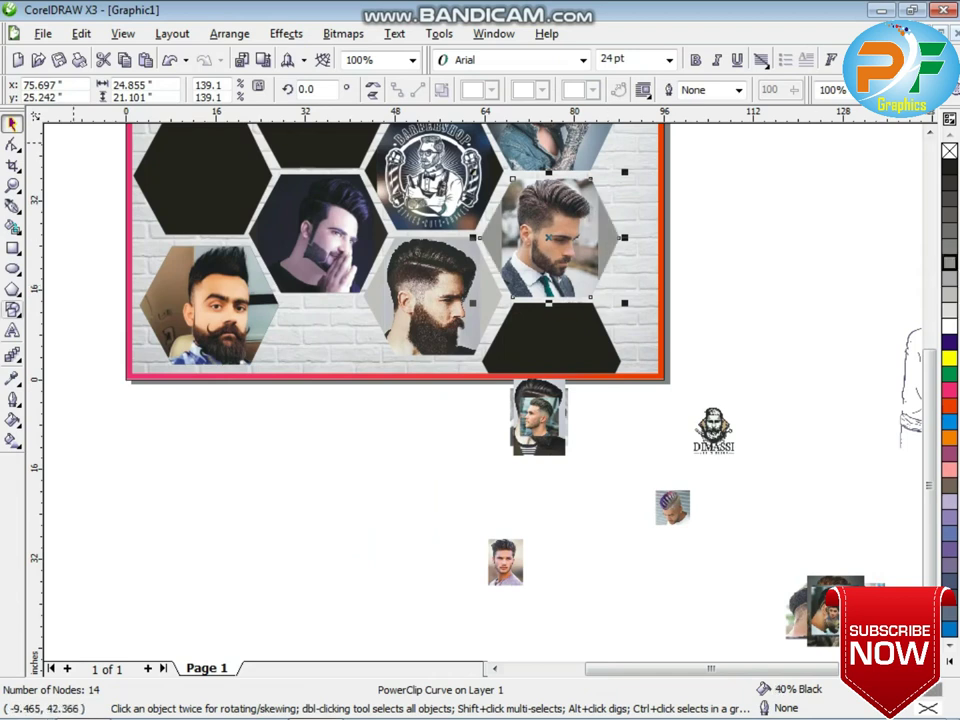
{"action": "left_click", "coordinate": [13, 379]}
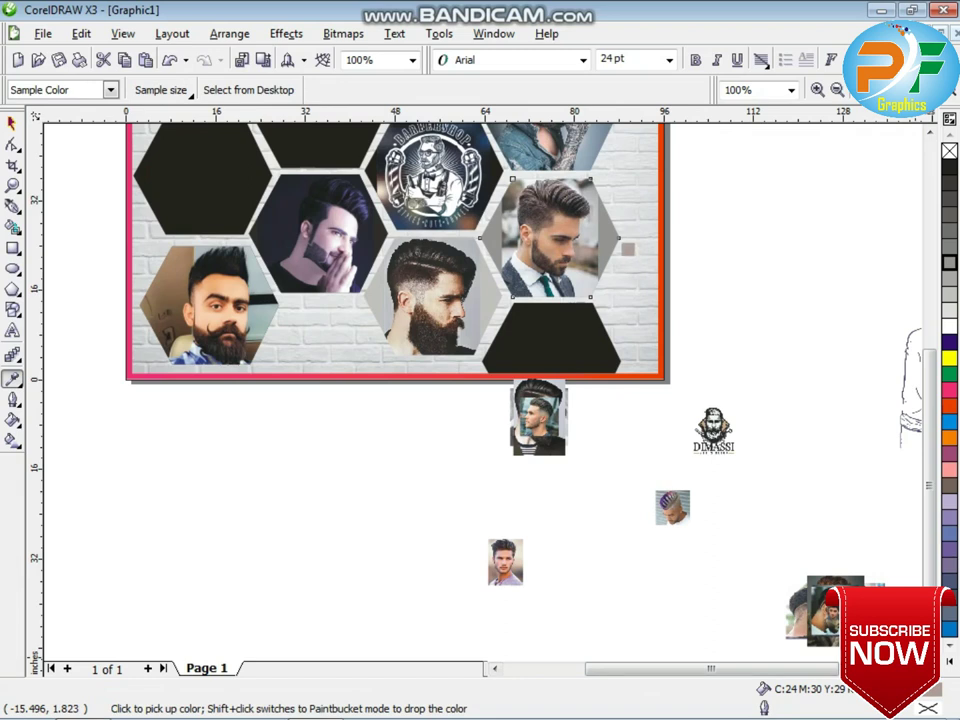
{"action": "left_click", "coordinate": [609, 238], "text": "shift"}
{"action": "left_click", "coordinate": [13, 124]}
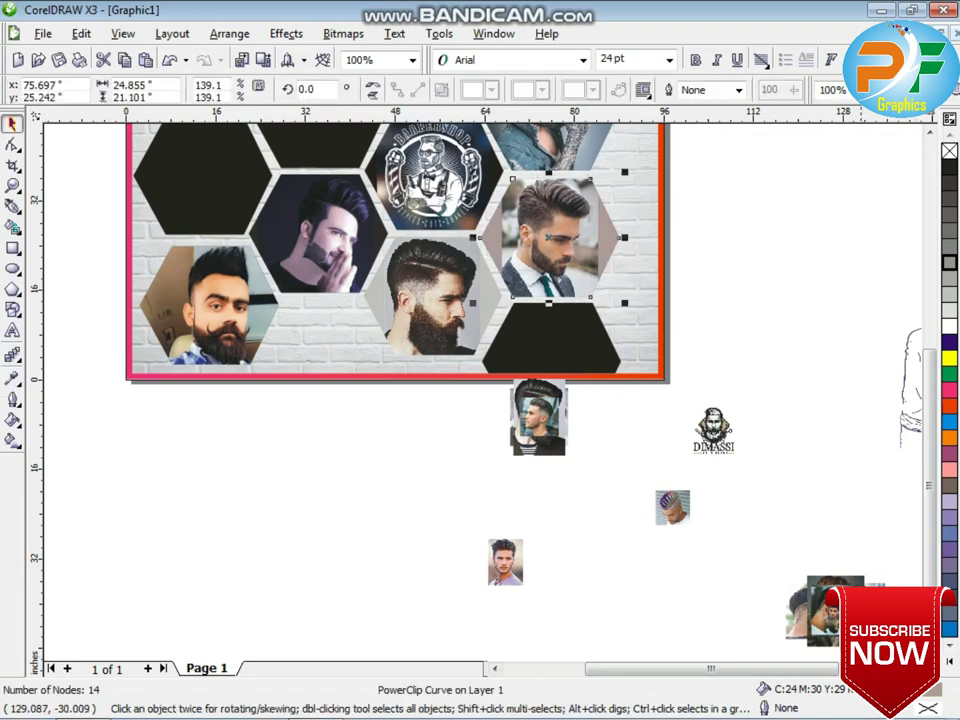
Enlarge the side-profile photo with shaved lines to about 19.1 by 18.9 inches and PowerClip it into the cut-off hexagon at the wallpaper's lower edge
{"action": "left_click_drag", "start_coordinate": [836, 605], "coordinate": [439, 380]}
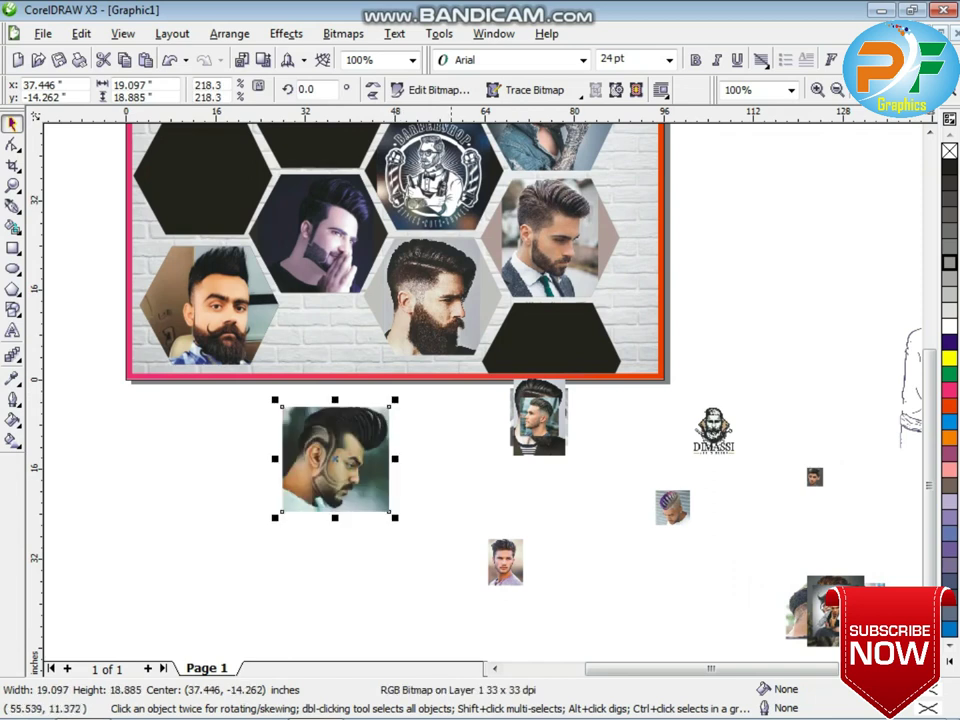
{"action": "left_click", "coordinate": [286, 33]}
{"action": "mouse_move", "coordinate": [330, 279]}
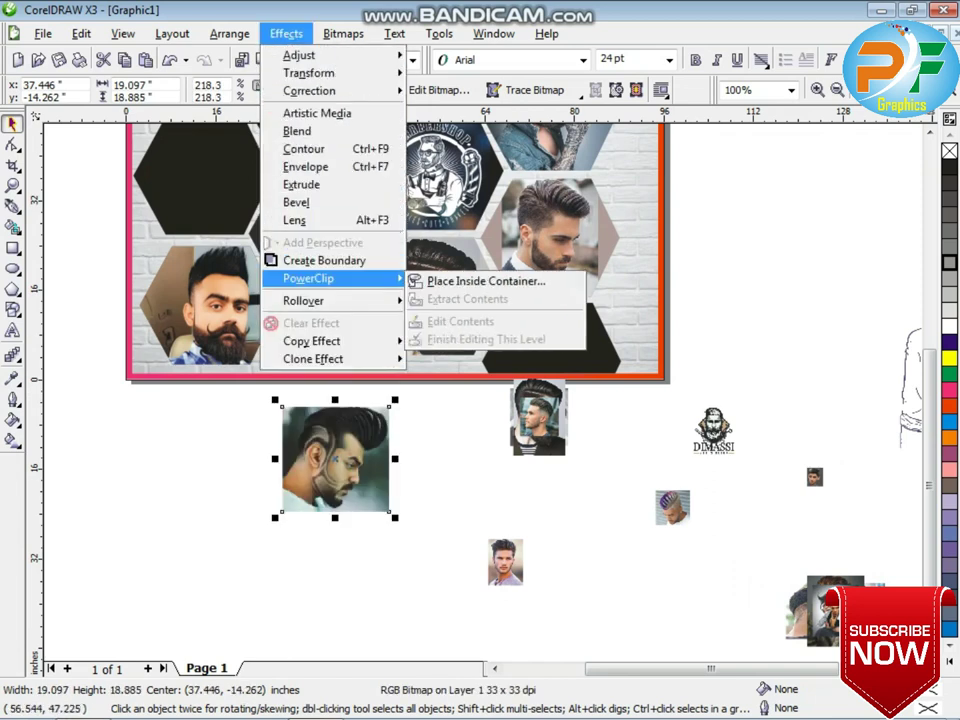
{"action": "left_click", "coordinate": [476, 281]}
{"action": "left_click", "coordinate": [548, 335]}
Edit the cut-off hexagon's contents, nudge the side-profile photo down, and reduce it to about 16.1 by 15.9 inches
{"action": "right_click", "coordinate": [548, 328]}
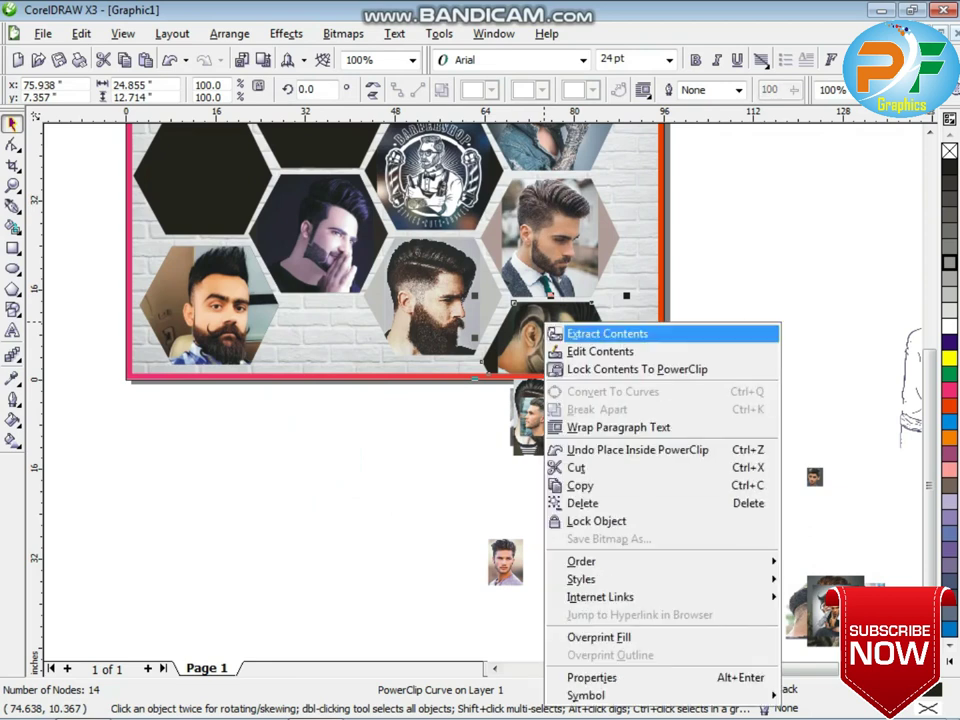
{"action": "left_click", "coordinate": [600, 351]}
{"action": "left_click", "coordinate": [550, 345]}
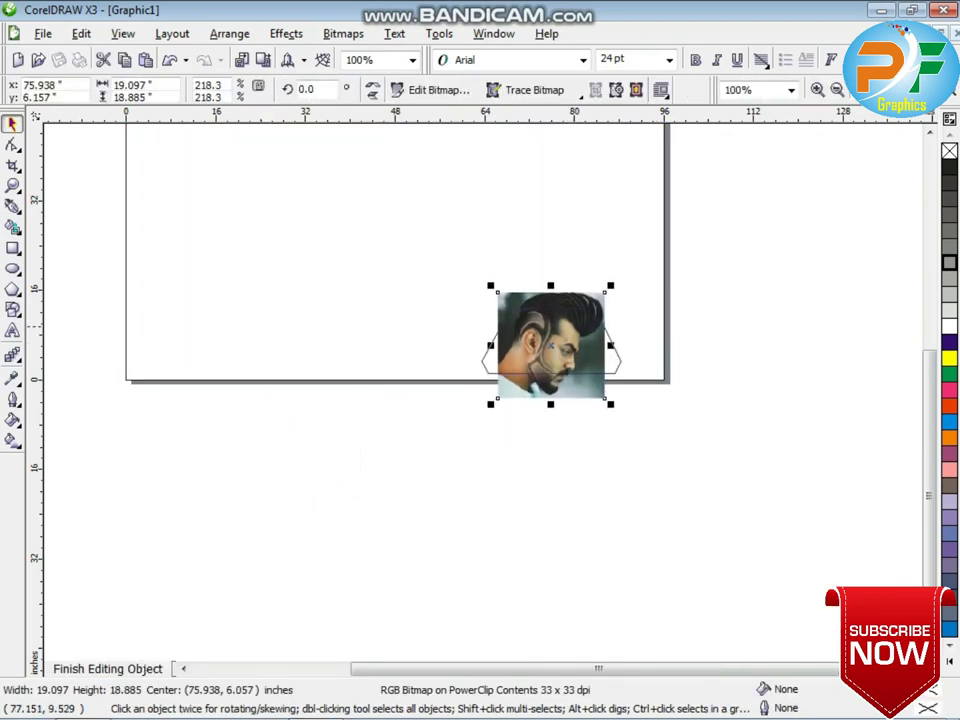
{"action": "key", "text": "Down"}
{"action": "key", "text": "Down"}
{"action": "key", "text": "Down"}
{"action": "key", "text": "Down"}
{"action": "key", "text": "Down"}
{"action": "key", "text": "Down"}
{"action": "key", "text": "Down"}
{"action": "key", "text": "Down"}
{"action": "key", "text": "Down"}
{"action": "key", "text": "Down"}
{"action": "key", "text": "Down"}
{"action": "key", "text": "Down"}
{"action": "key", "text": "Down"}
{"action": "left_click_drag", "start_coordinate": [605, 405], "coordinate": [601, 394]}
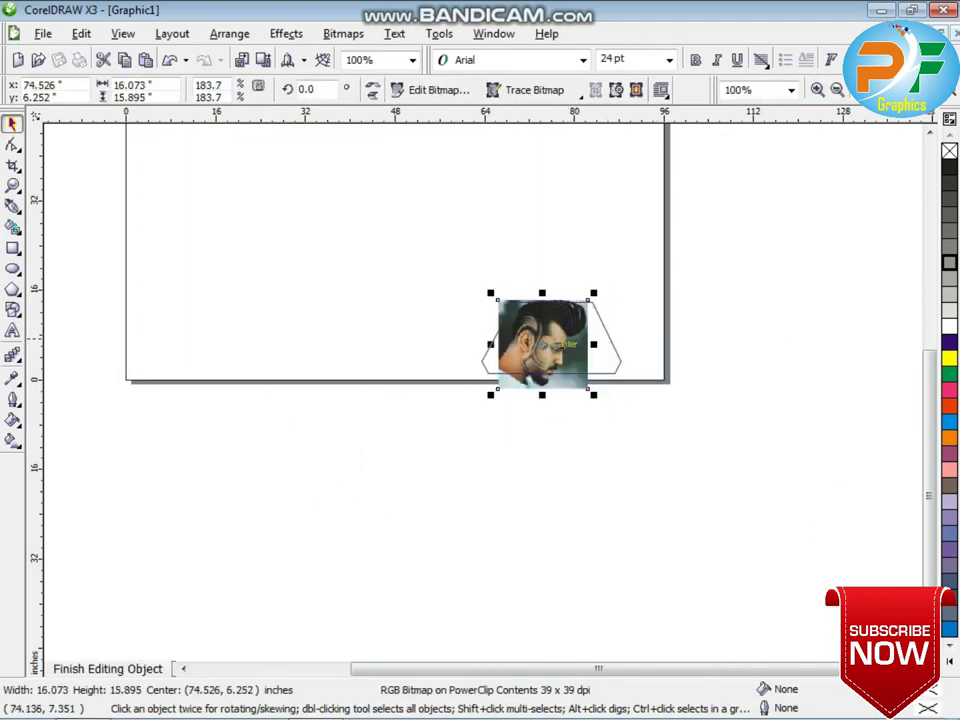
Finish editing the side-profile photo and fill its cut-off hexagon with 20% Black
{"action": "right_click", "coordinate": [550, 328]}
{"action": "left_click", "coordinate": [588, 347]}
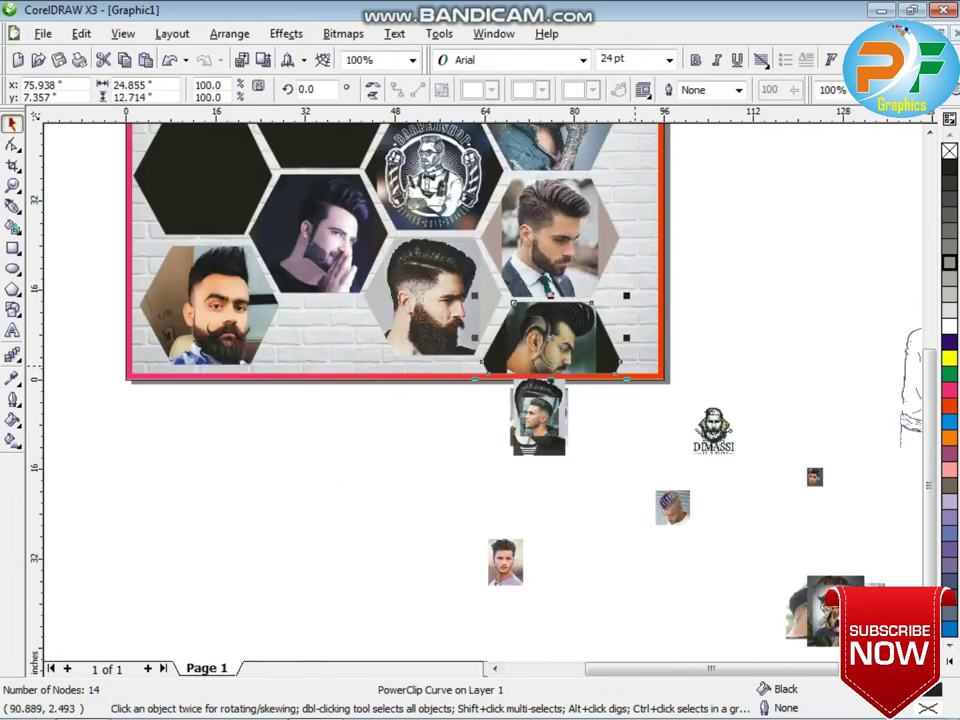
{"action": "left_click", "coordinate": [949, 295]}
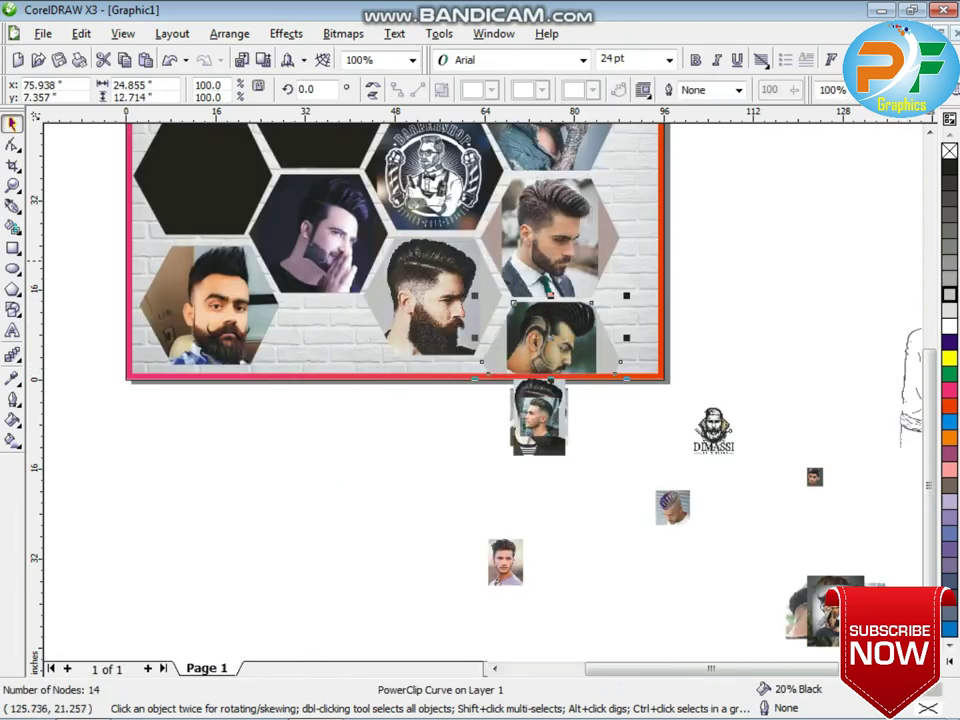
{"action": "left_click", "coordinate": [830, 261]}
Enlarge the vest man's cutout to about 24.5 by 16.3 inches and PowerClip it into the middle hexagon of the leftmost column
{"action": "left_click_drag", "start_coordinate": [835, 598], "coordinate": [765, 553]}
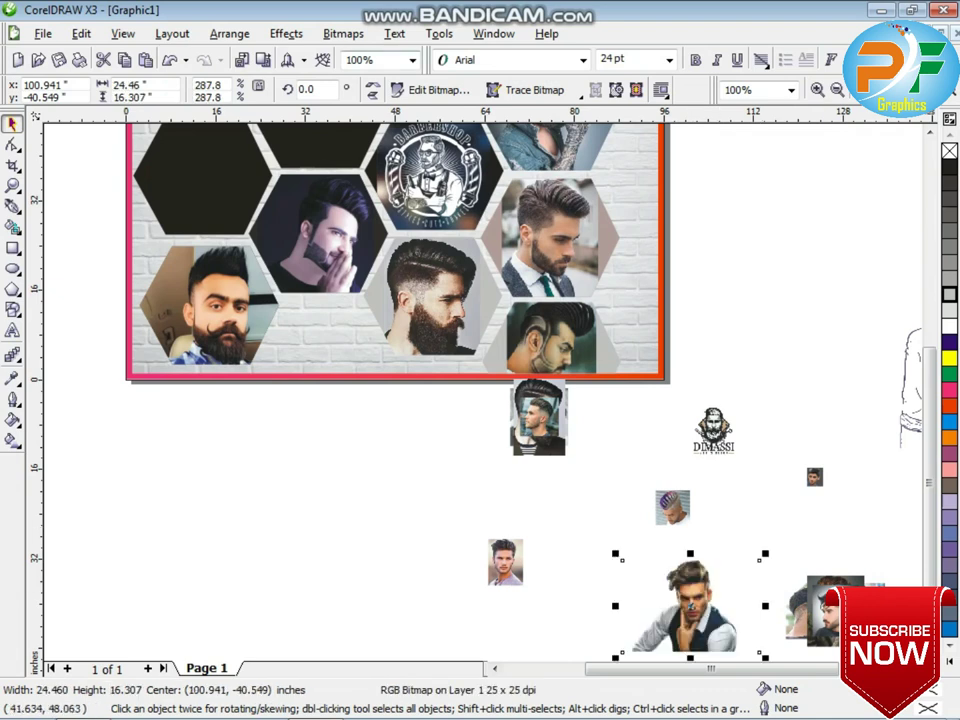
{"action": "left_click", "coordinate": [286, 33]}
{"action": "left_click", "coordinate": [478, 276]}
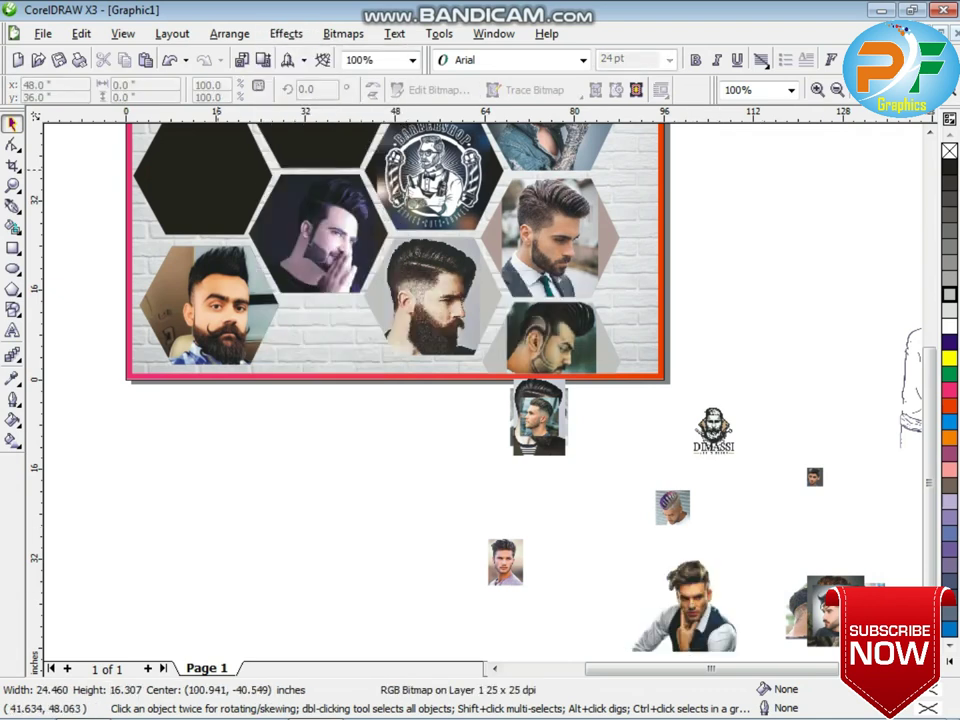
{"action": "left_click", "coordinate": [217, 170]}
Edit the vest man's hexagon contents, resize the cutout to about 33.1 by 22 inches, and nudge it slightly down
{"action": "scroll", "coordinate": [217, 170], "scroll_direction": "up", "scroll_amount": 1}
{"action": "right_click", "coordinate": [484, 391]}
{"action": "left_click", "coordinate": [542, 36]}
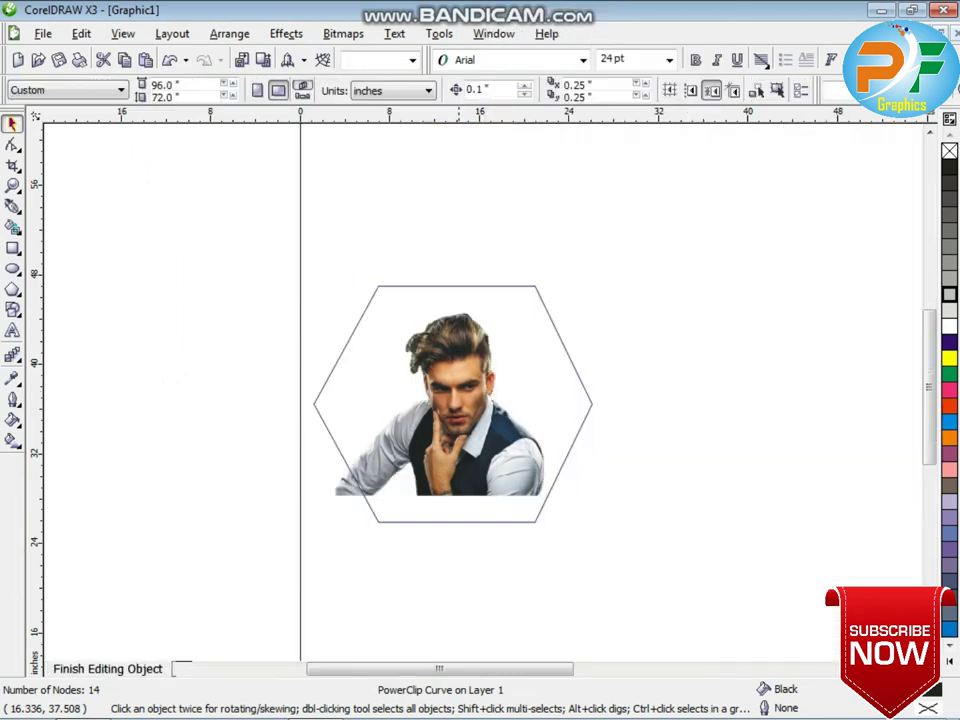
{"action": "left_click", "coordinate": [452, 402]}
{"action": "left_click_drag", "start_coordinate": [593, 502], "coordinate": [652, 541]}
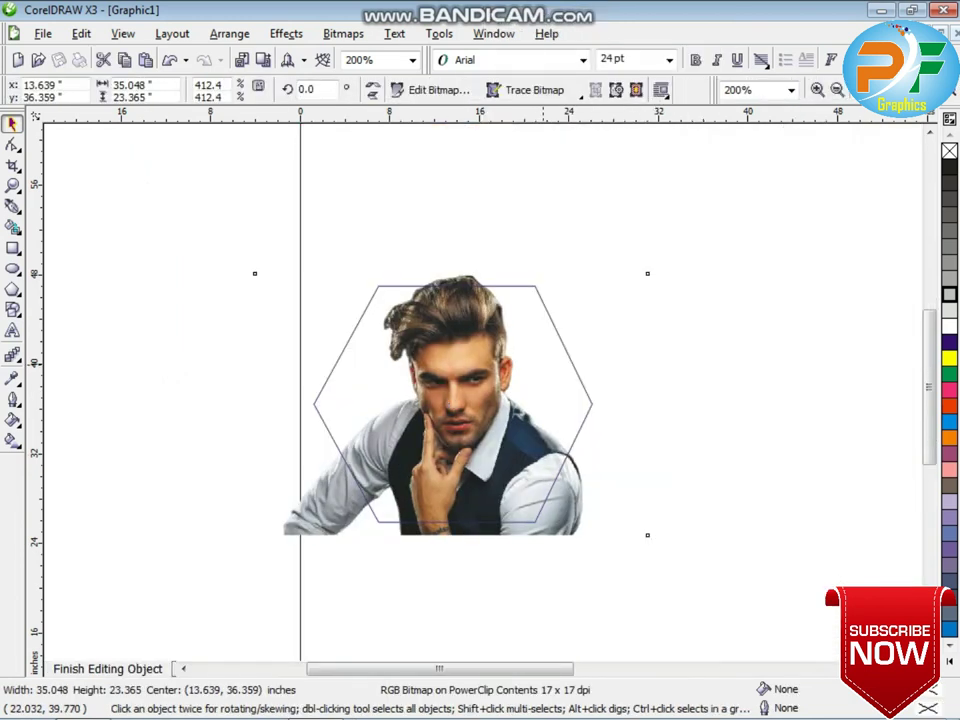
{"action": "left_click_drag", "start_coordinate": [652, 271], "coordinate": [641, 274]}
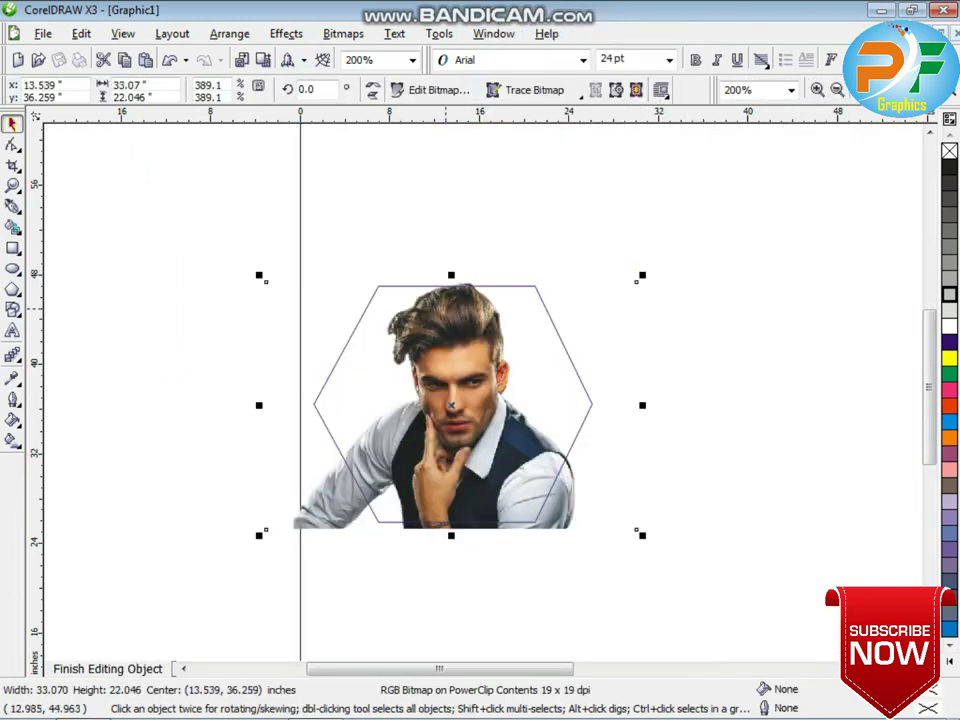
{"action": "right_click", "coordinate": [445, 306]}
{"action": "left_click", "coordinate": [436, 325]}
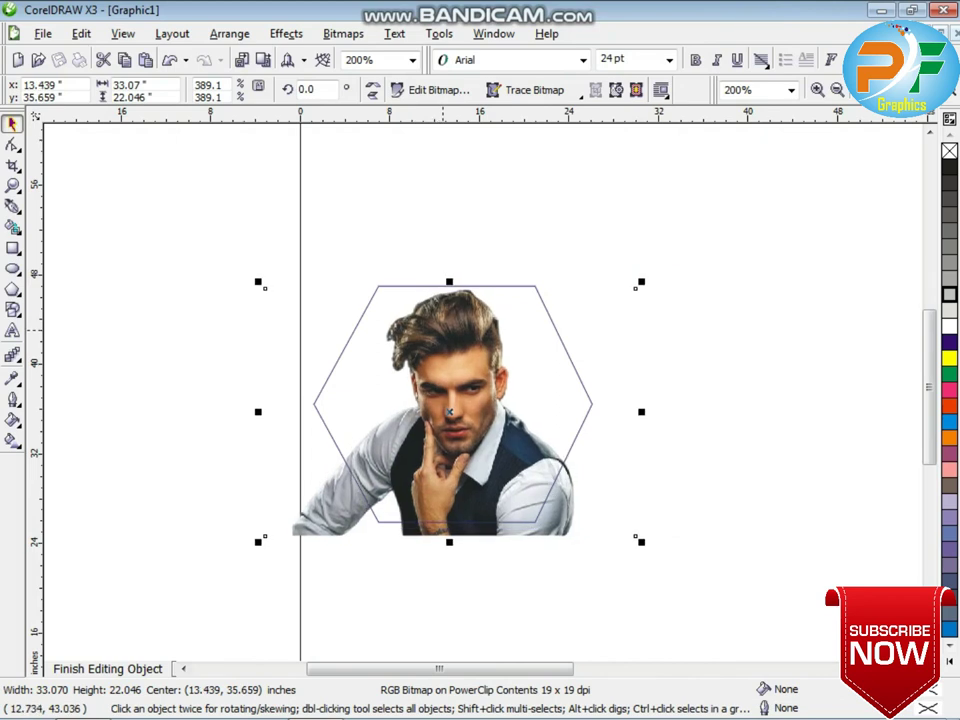
Finish editing the vest man's hexagon and fill it with 40% Black
{"action": "right_click", "coordinate": [442, 328]}
{"action": "left_click", "coordinate": [481, 374]}
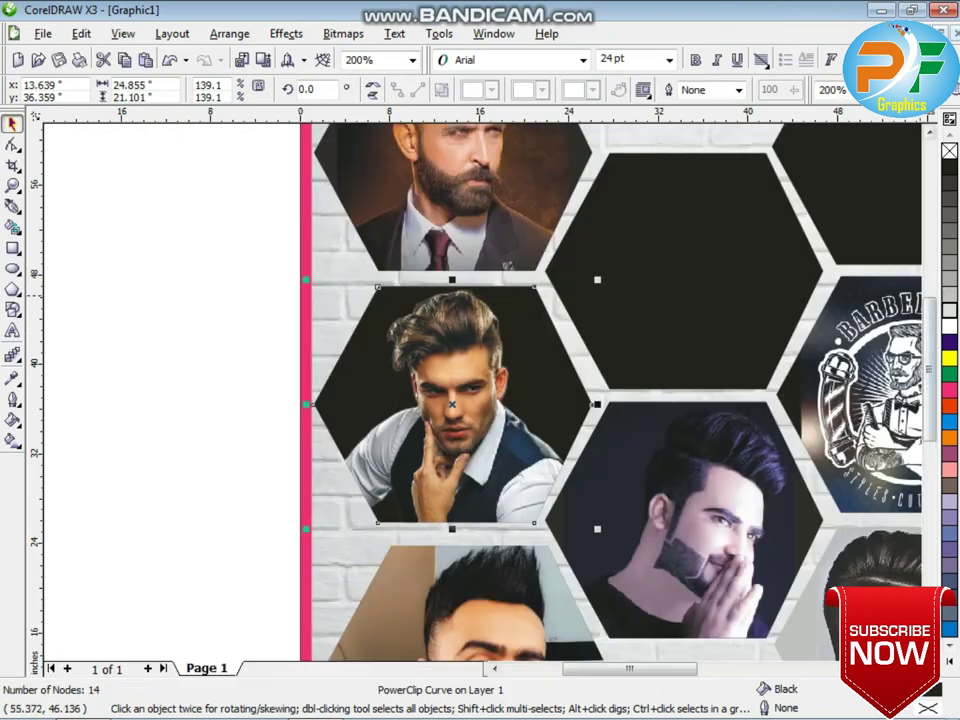
{"action": "left_click", "coordinate": [949, 281]}
{"action": "left_click", "coordinate": [949, 264]}
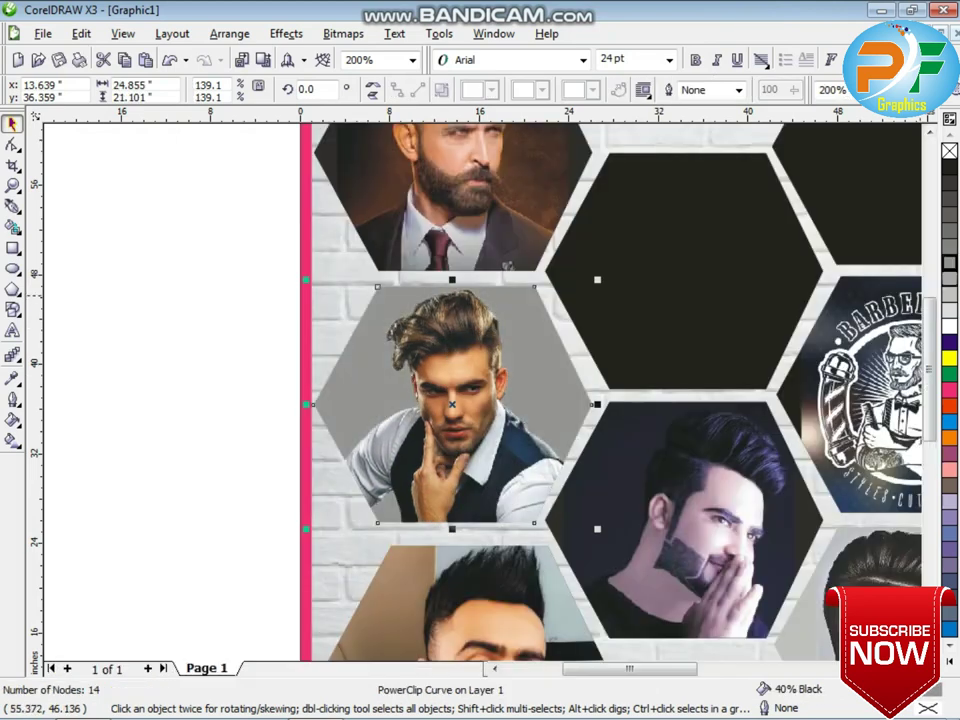
{"action": "left_click", "coordinate": [294, 313]}
{"action": "scroll", "coordinate": [703, 467], "scroll_direction": "down", "scroll_amount": 2}
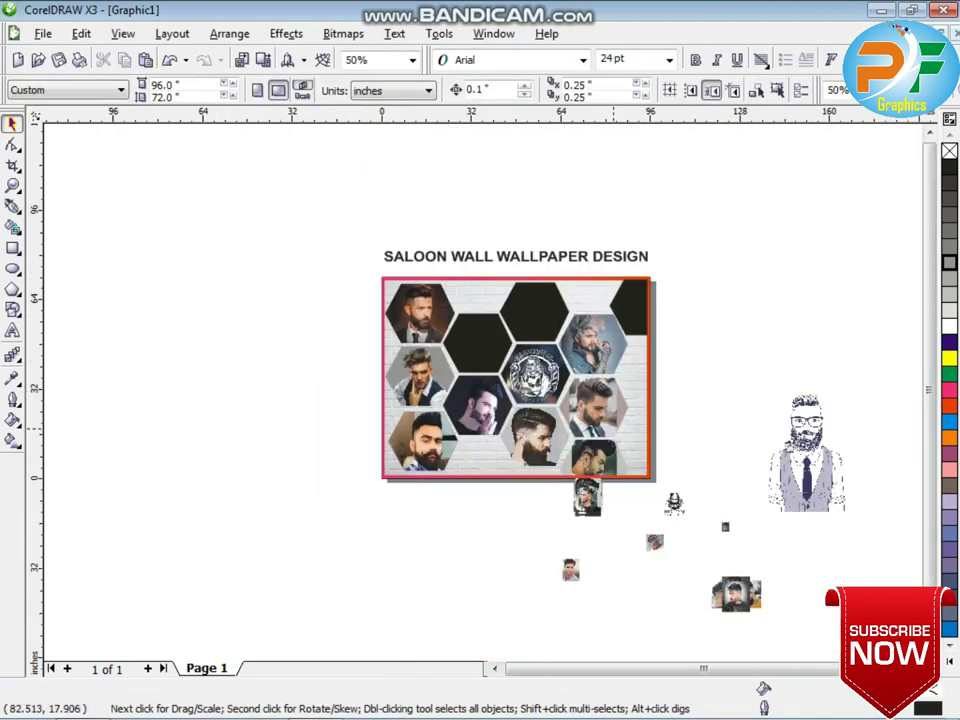
{"action": "left_click_drag", "start_coordinate": [690, 564], "coordinate": [782, 626]}
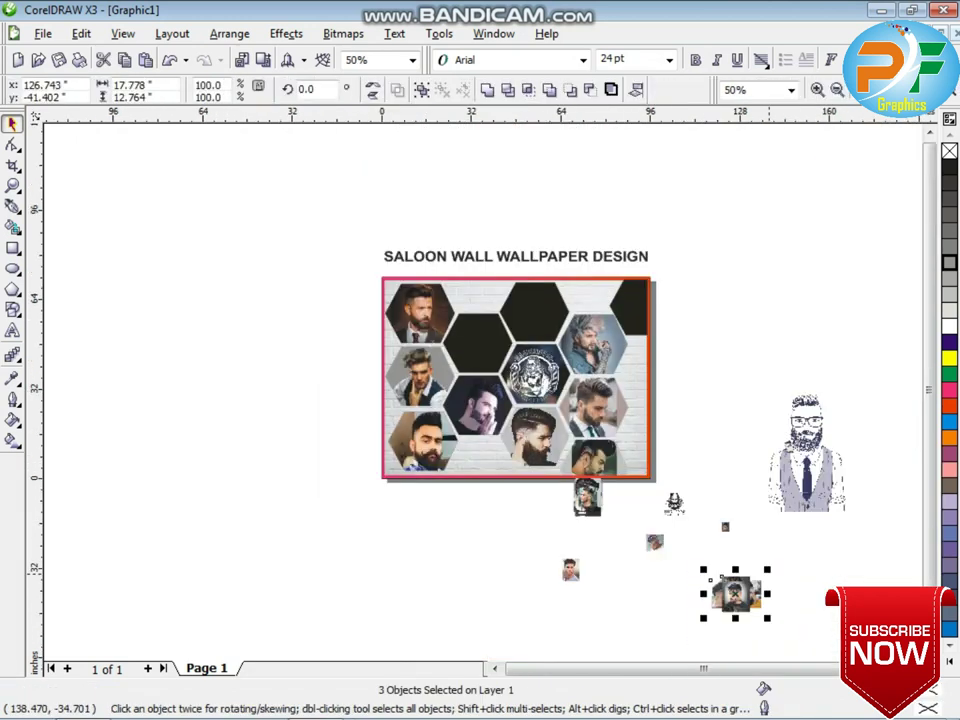
{"action": "left_click_drag", "start_coordinate": [766, 572], "coordinate": [700, 521]}
{"action": "left_click", "coordinate": [762, 554]}
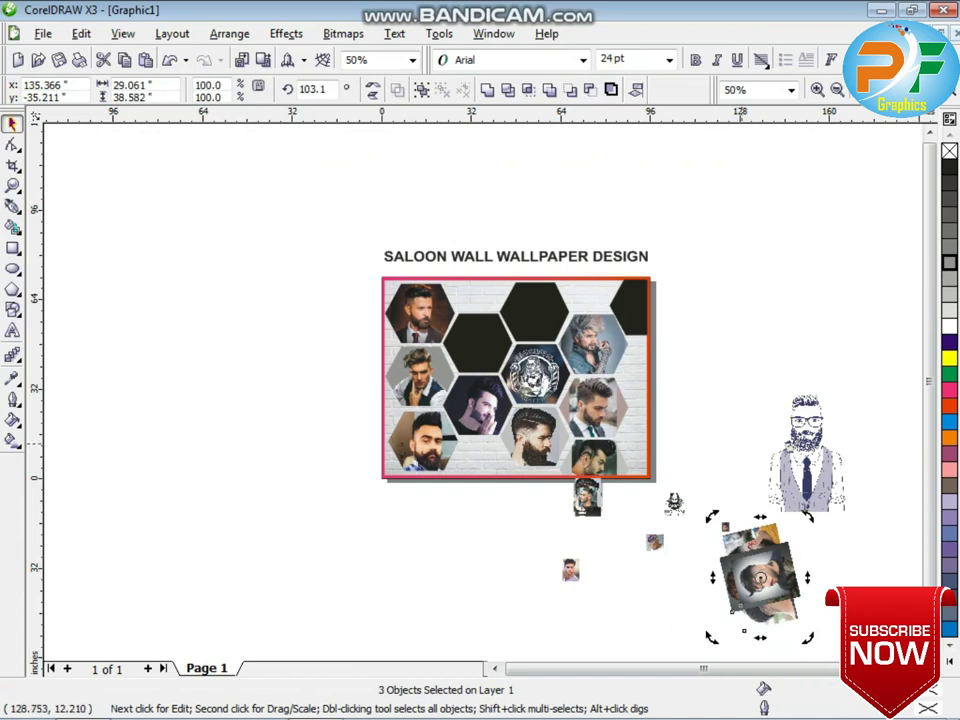
{"action": "key", "text": "ctrl+z"}
Separate the sunglasses man's photo from the stacked pictures and enlarge it to about 20.1 by 25.1 inches beside the wallpaper
{"action": "left_click", "coordinate": [741, 410]}
{"action": "left_click_drag", "start_coordinate": [770, 583], "coordinate": [707, 403]}
{"action": "scroll", "coordinate": [610, 355], "scroll_direction": "up", "scroll_amount": 1}
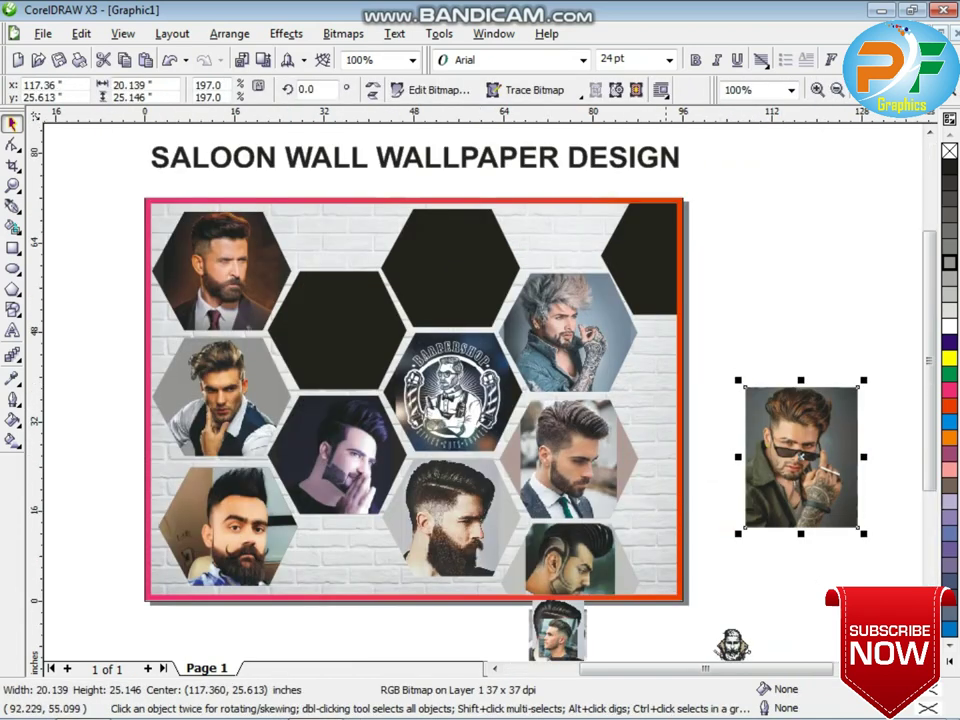
PowerClip the sunglasses man's photo into the empty upper hexagon of the second column
{"action": "left_click", "coordinate": [286, 34]}
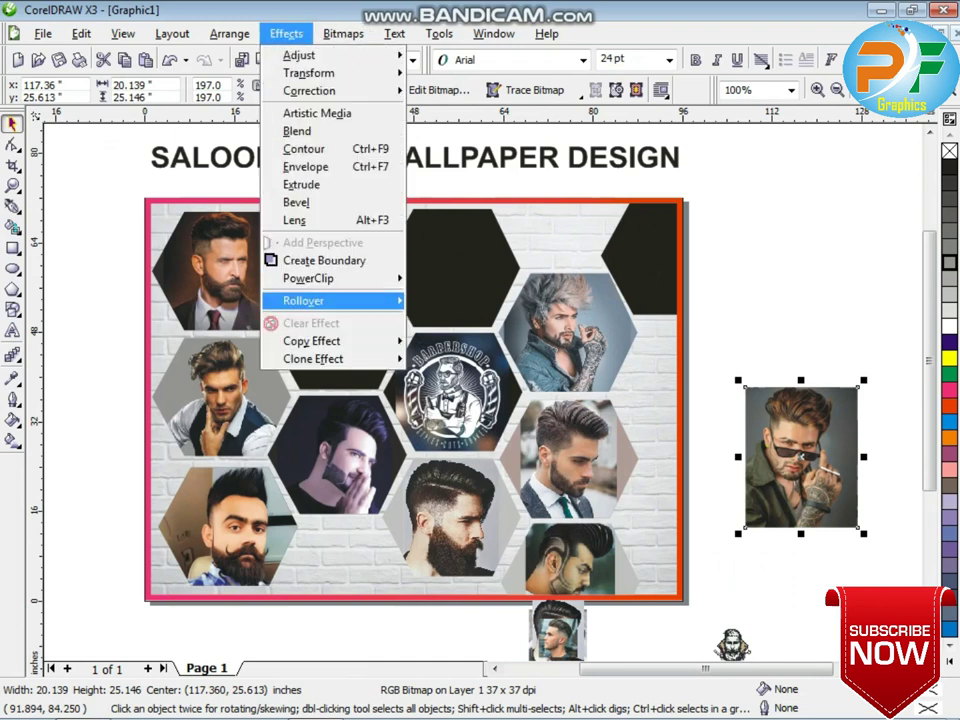
{"action": "mouse_move", "coordinate": [318, 279]}
{"action": "left_click", "coordinate": [434, 280]}
{"action": "left_click", "coordinate": [322, 302]}
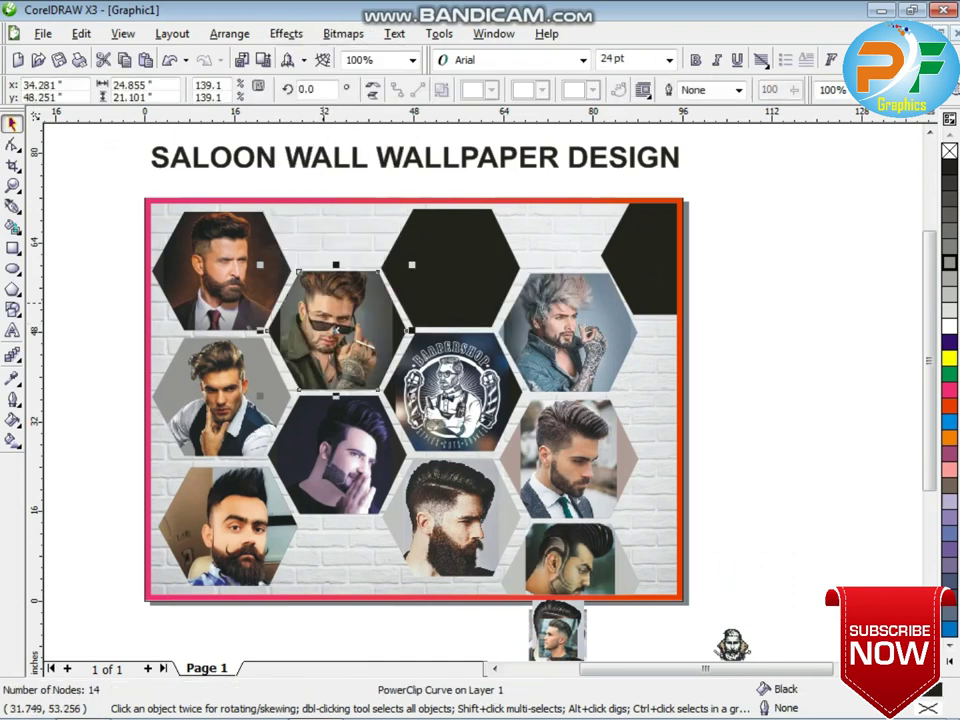
Edit the sunglasses man's hexagon contents, nudge the photo down about 1.8 inches, and finish editing
{"action": "right_click", "coordinate": [324, 300]}
{"action": "left_click", "coordinate": [377, 332]}
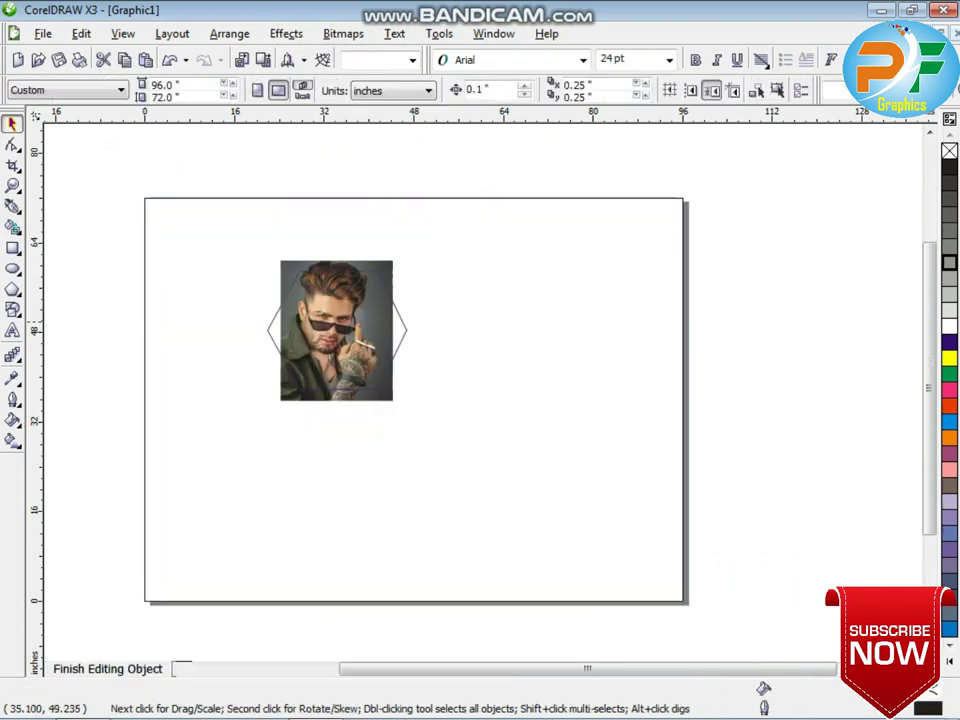
{"action": "key", "text": "Down"}
{"action": "key", "text": "Down"}
{"action": "key", "text": "Down"}
{"action": "key", "text": "Down"}
{"action": "key", "text": "Down"}
{"action": "key", "text": "Down"}
{"action": "key", "text": "Down"}
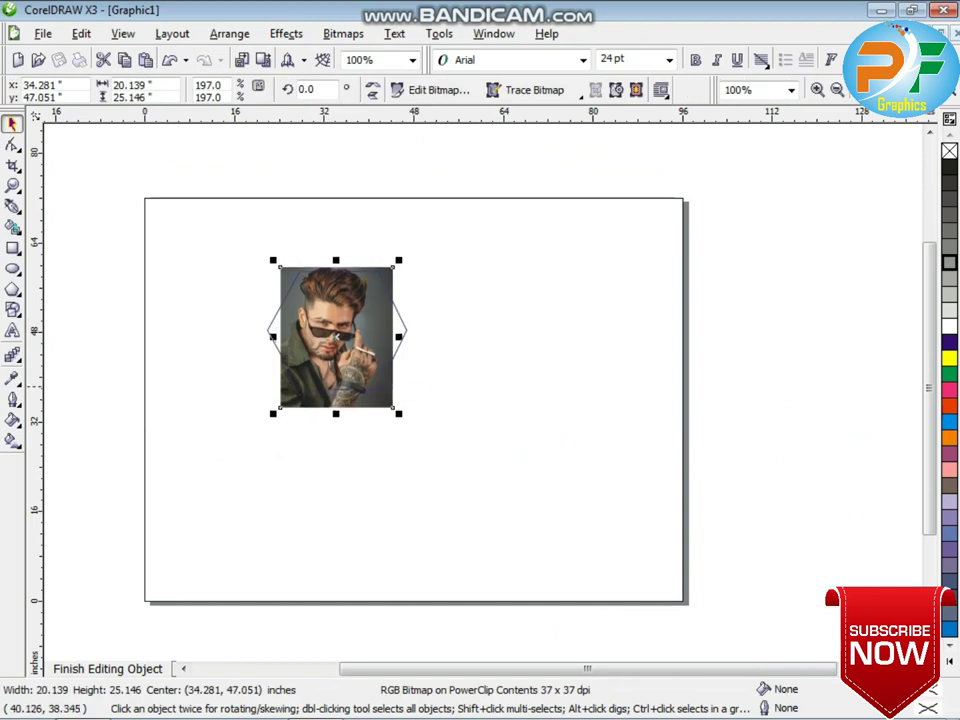
{"action": "scroll", "coordinate": [340, 358], "scroll_direction": "up", "scroll_amount": 1}
{"action": "key", "text": "Down"}
{"action": "key", "text": "Down"}
{"action": "right_click", "coordinate": [487, 281]}
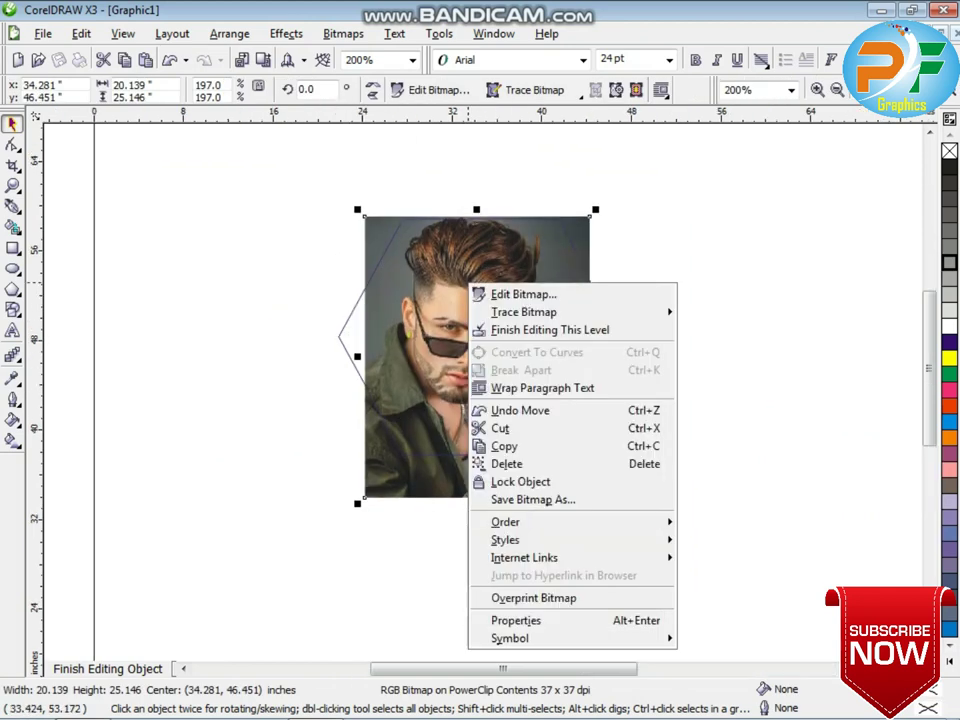
{"action": "left_click", "coordinate": [545, 328]}
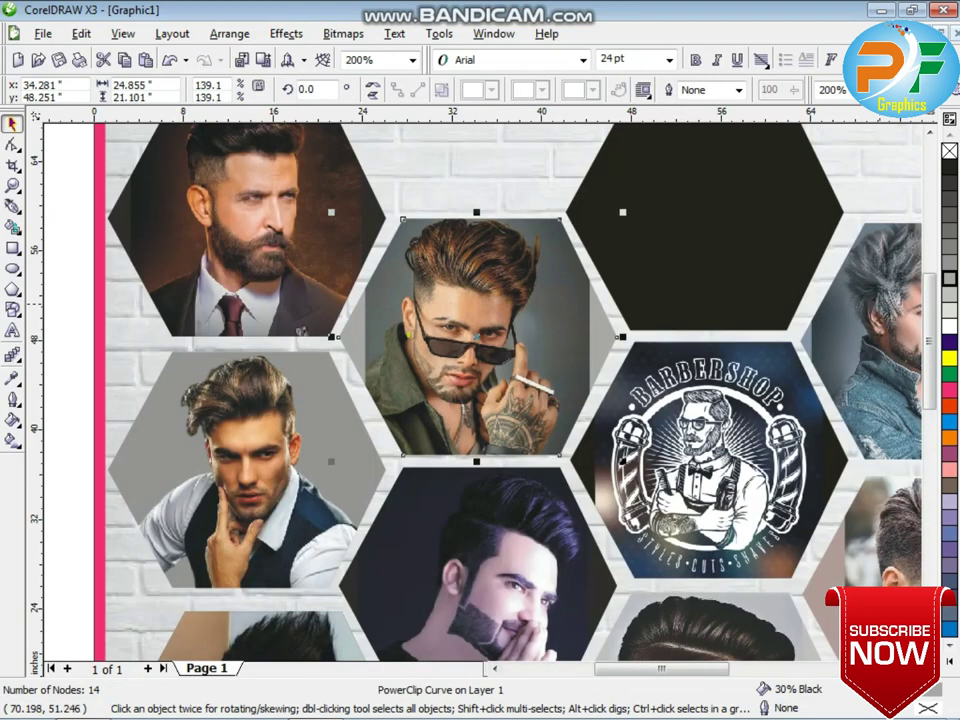
Fill the sunglasses man's hexagon with 80% Black
{"action": "left_click", "coordinate": [950, 230]}
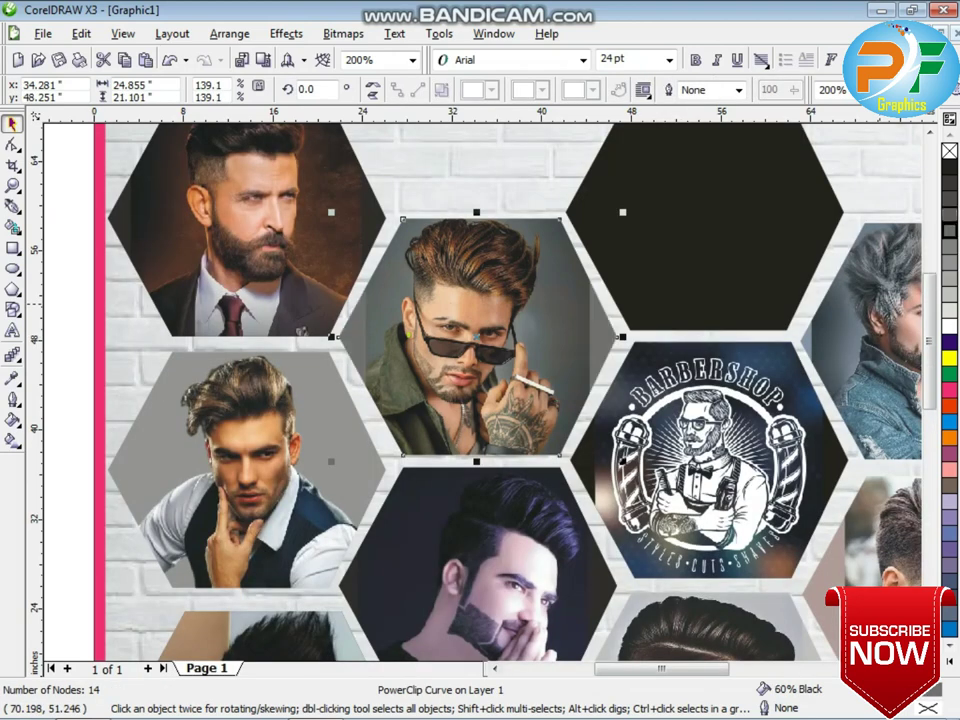
{"action": "left_click", "coordinate": [950, 214]}
{"action": "left_click", "coordinate": [950, 199]}
Move the photo of two men aside and enlarge the purple-haired man's photo to about 31.9 by 31.9 inches
{"action": "scroll", "coordinate": [665, 319], "scroll_direction": "down", "scroll_amount": 2}
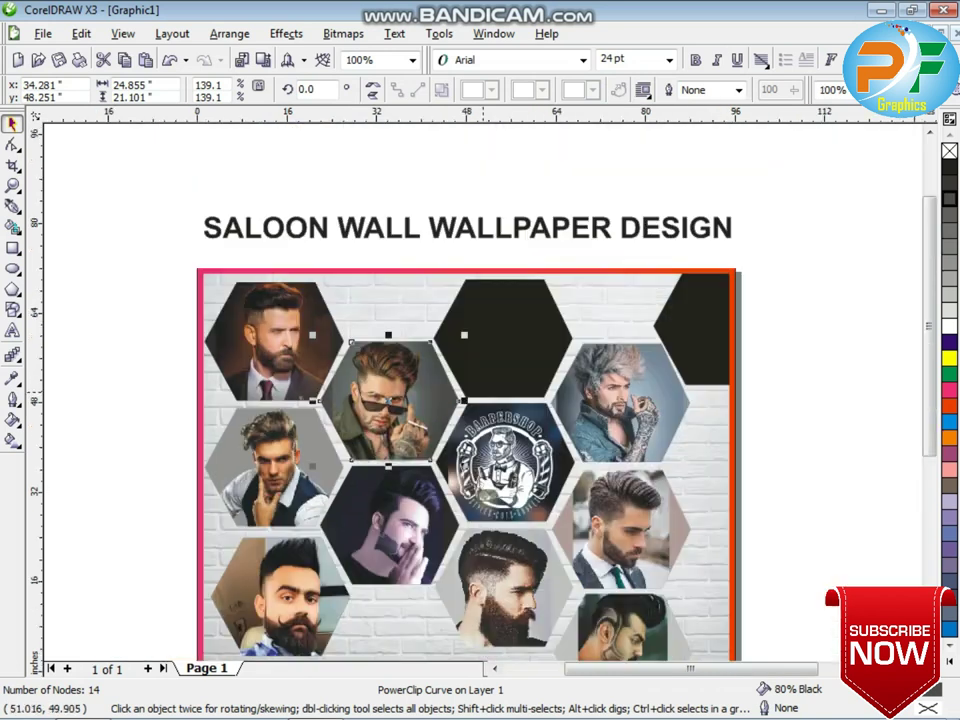
{"action": "left_click_drag", "start_coordinate": [697, 623], "coordinate": [669, 619]}
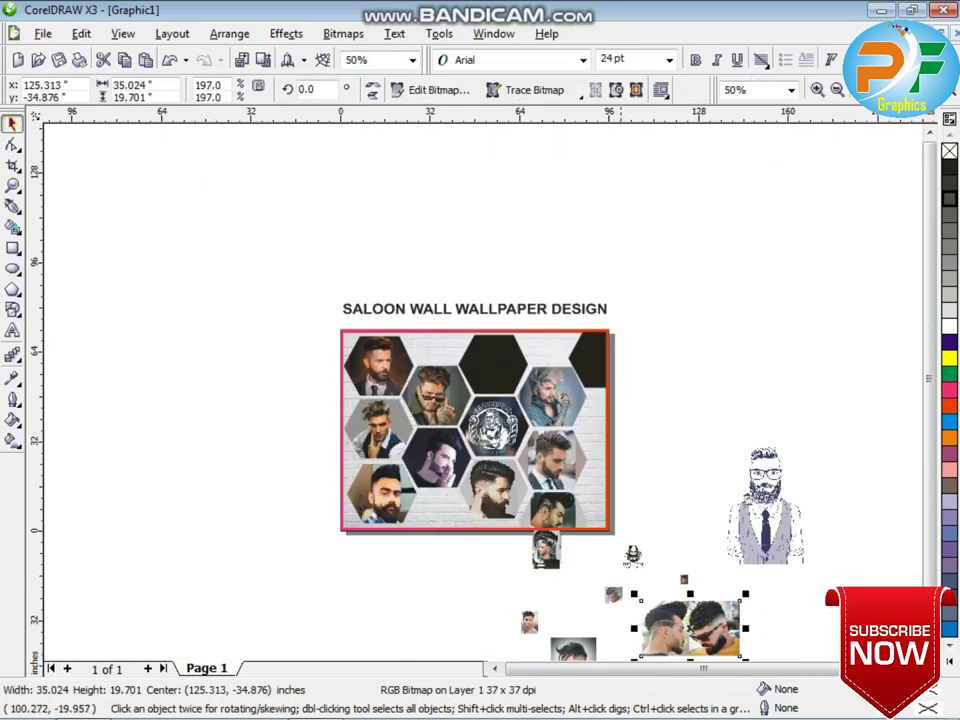
{"action": "left_click", "coordinate": [621, 587]}
{"action": "left_click_drag", "start_coordinate": [623, 586], "coordinate": [664, 543]}
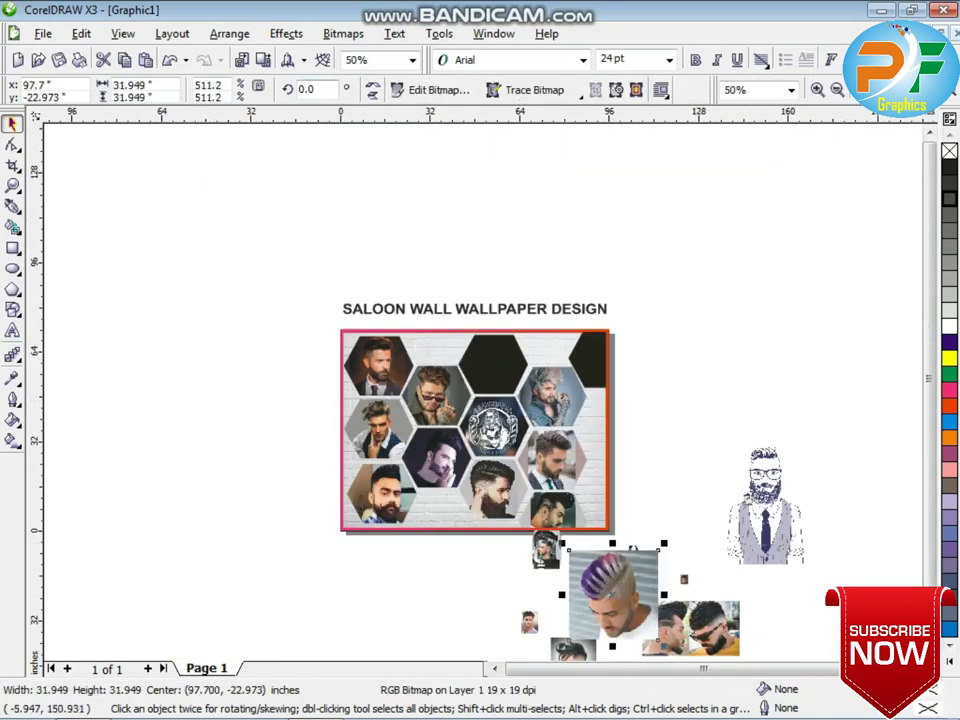
PowerClip the purple-haired man's photo into the empty top hexagon of the middle column
{"action": "left_click", "coordinate": [285, 33]}
{"action": "mouse_move", "coordinate": [311, 276]}
{"action": "left_click", "coordinate": [460, 276]}
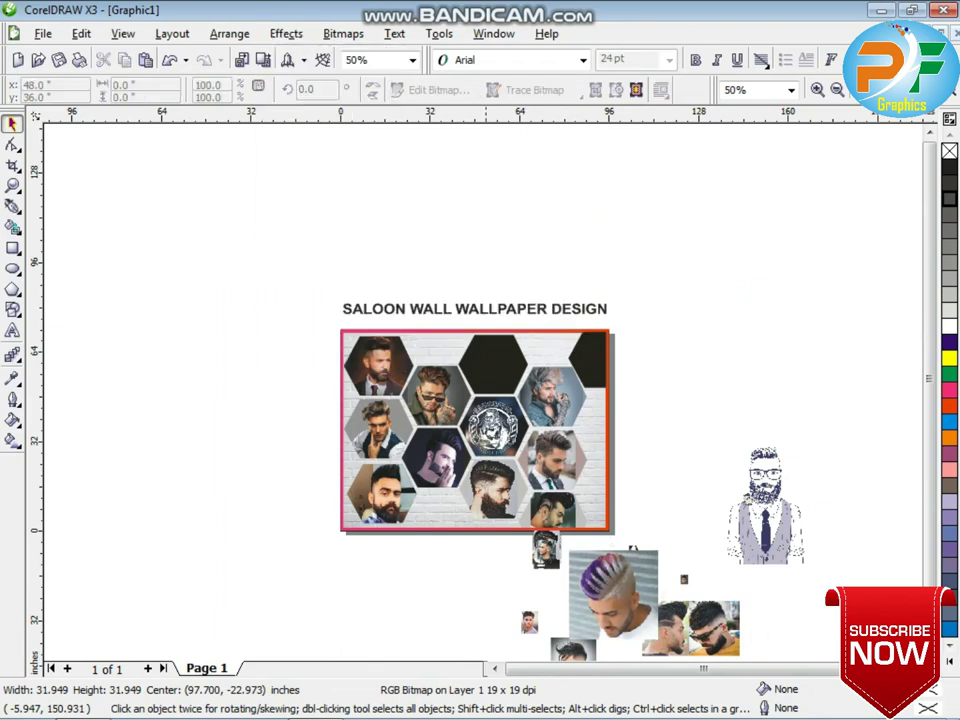
{"action": "left_click", "coordinate": [496, 364]}
Edit the purple-haired man's hexagon contents, shrink the photo to about 24.3 by 24.3 inches, reposition it over the hexagon, and finish editing
{"action": "scroll", "coordinate": [510, 365], "scroll_direction": "up", "scroll_amount": 2}
{"action": "right_click", "coordinate": [444, 383]}
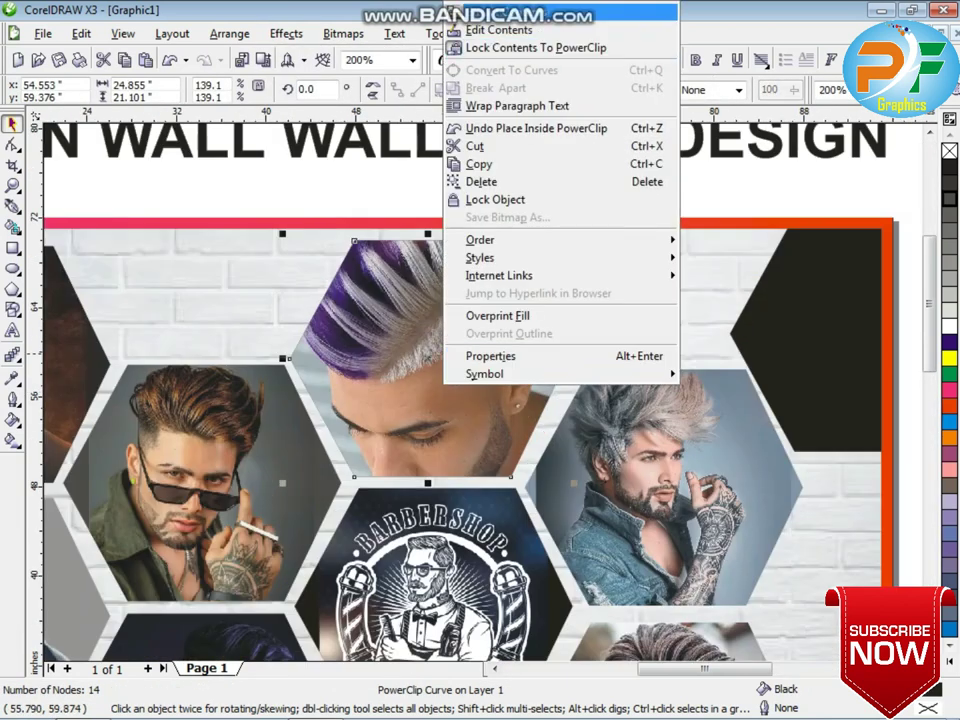
{"action": "left_click", "coordinate": [499, 29]}
{"action": "left_click_drag", "start_coordinate": [614, 174], "coordinate": [633, 222]}
{"action": "right_click", "coordinate": [430, 270]}
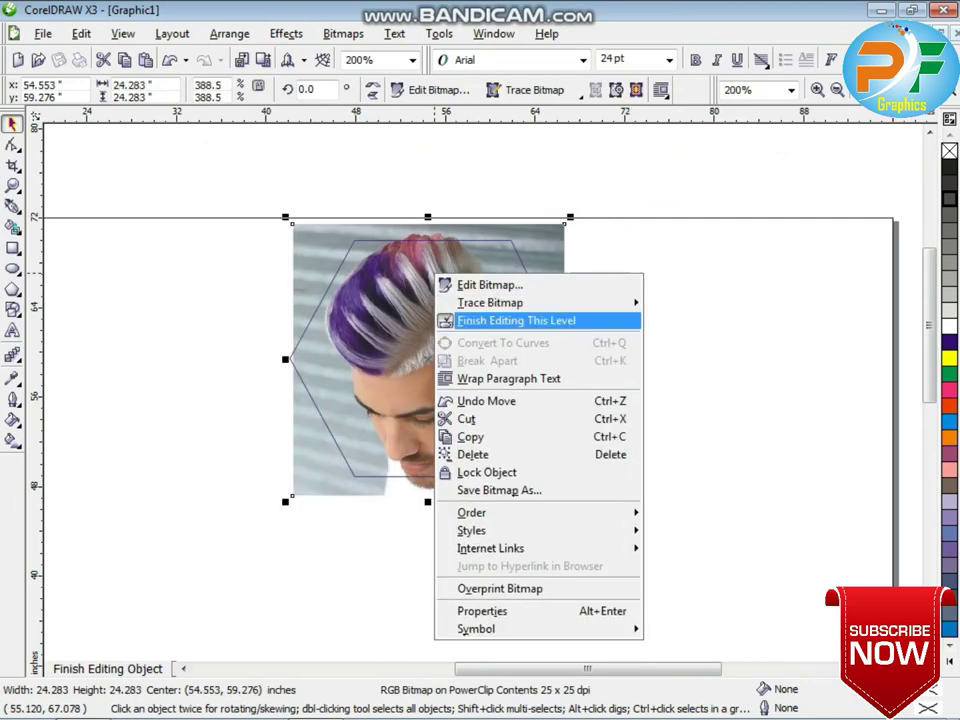
{"action": "left_click", "coordinate": [504, 319]}
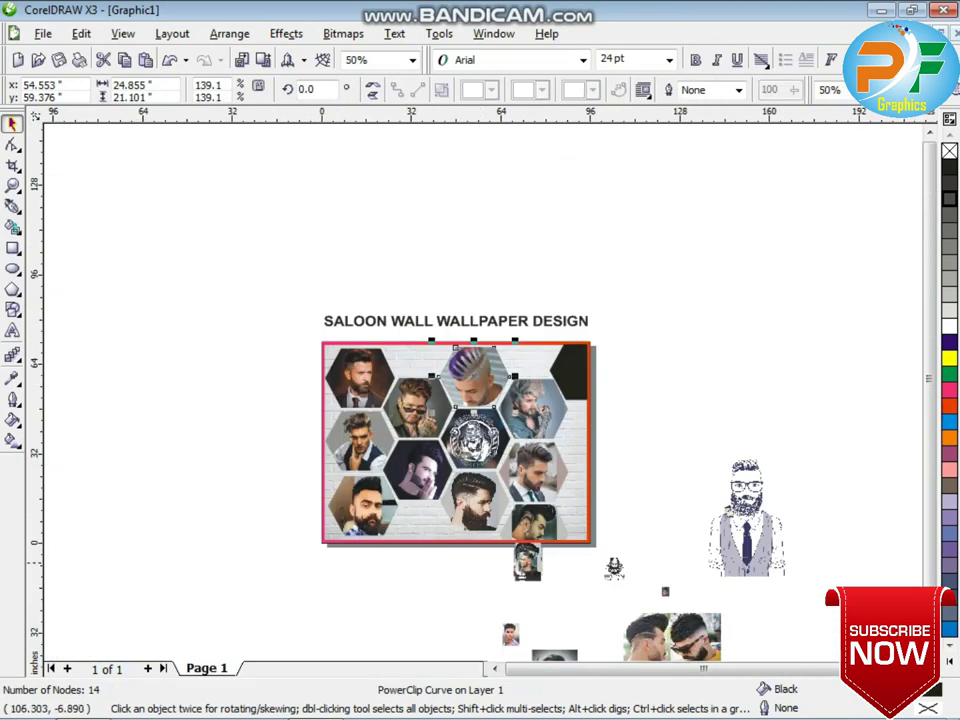
Delete the DIMASSI logo beside the wallpaper
{"action": "left_click", "coordinate": [654, 509]}
{"action": "left_click_drag", "start_coordinate": [666, 502], "coordinate": [680, 488]}
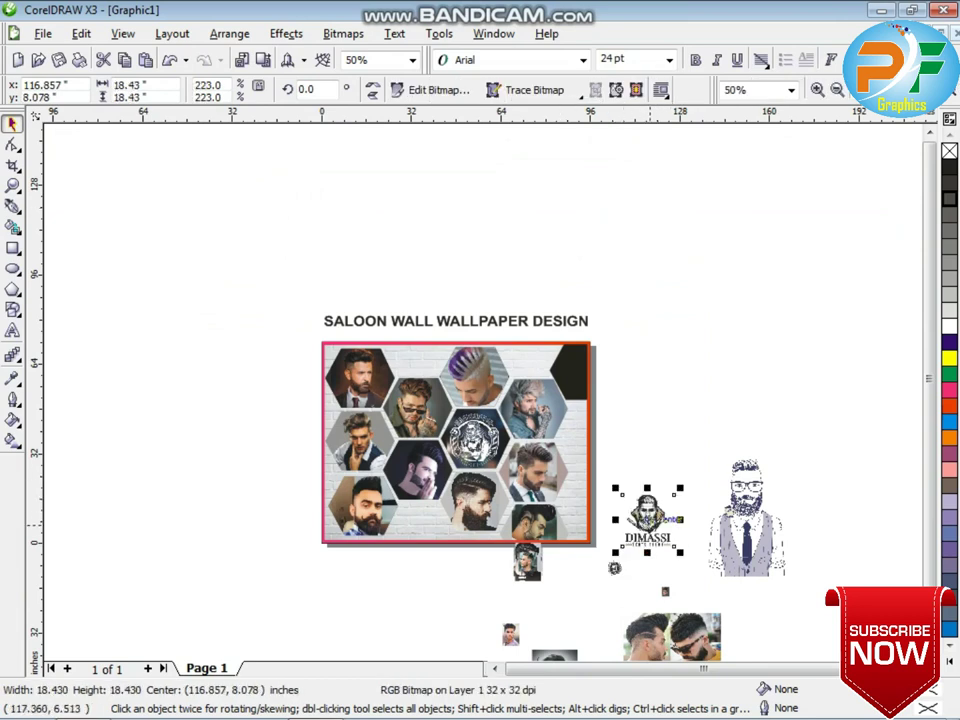
{"action": "key", "text": "Delete"}
Enlarge the oval bearded-man emblem to about 14.7 by 14.7 inches and PowerClip it into the cut-off hexagon in the wallpaper's upper-right corner
{"action": "scroll", "coordinate": [628, 577], "scroll_direction": "up", "scroll_amount": 2}
{"action": "left_click_drag", "start_coordinate": [441, 342], "coordinate": [373, 432]}
{"action": "scroll", "coordinate": [393, 425], "scroll_direction": "down", "scroll_amount": 2}
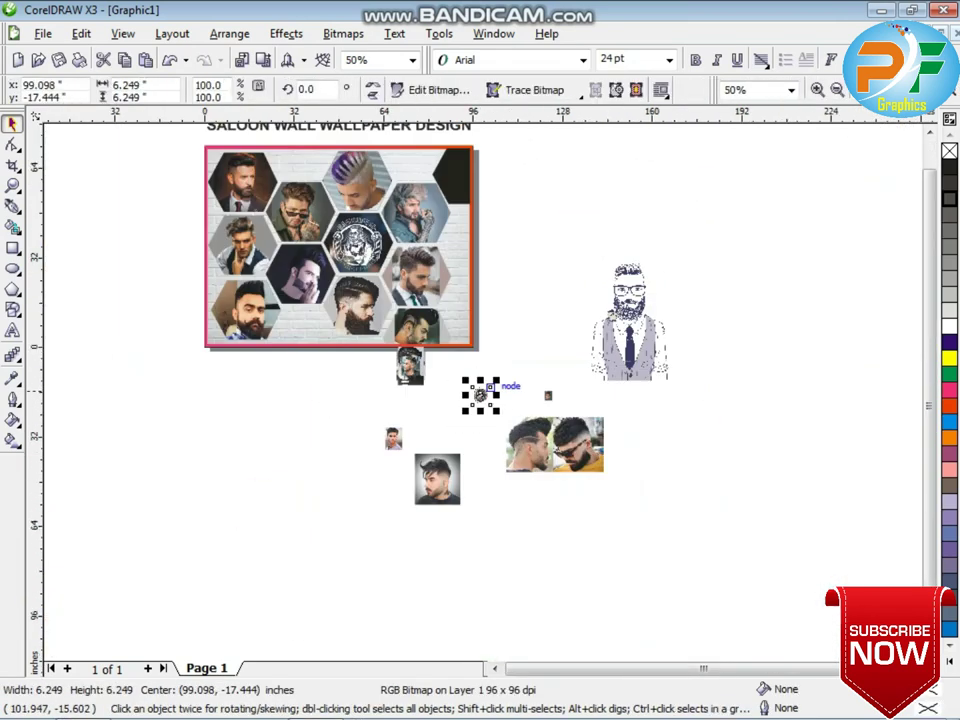
{"action": "left_click_drag", "start_coordinate": [498, 381], "coordinate": [519, 360]}
{"action": "left_click", "coordinate": [286, 33]}
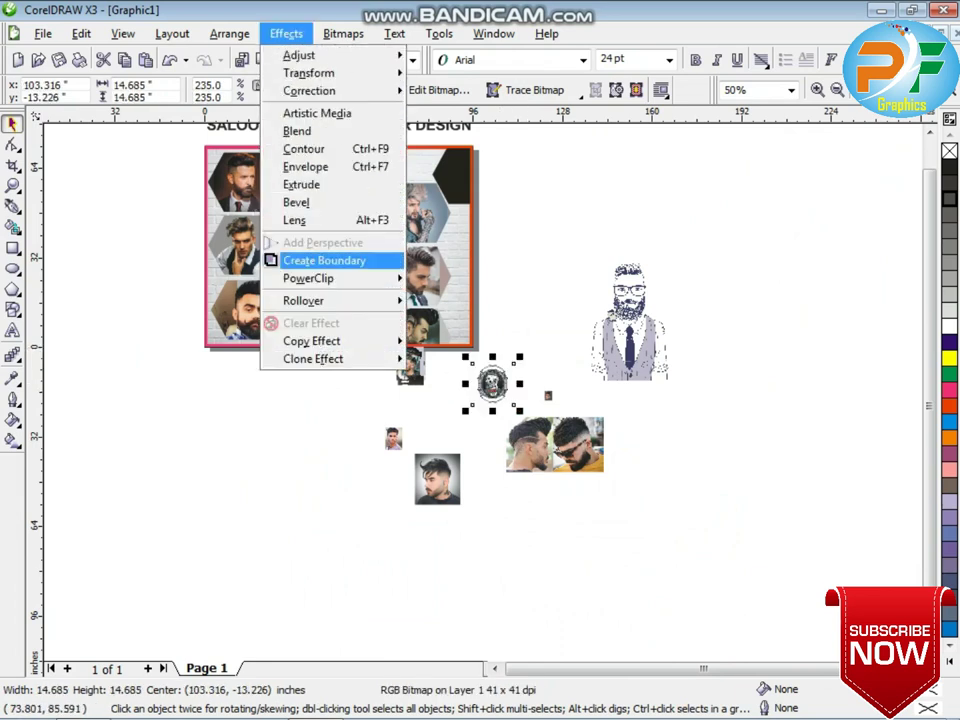
{"action": "mouse_move", "coordinate": [315, 278]}
{"action": "left_click", "coordinate": [470, 279]}
{"action": "left_click", "coordinate": [458, 180]}
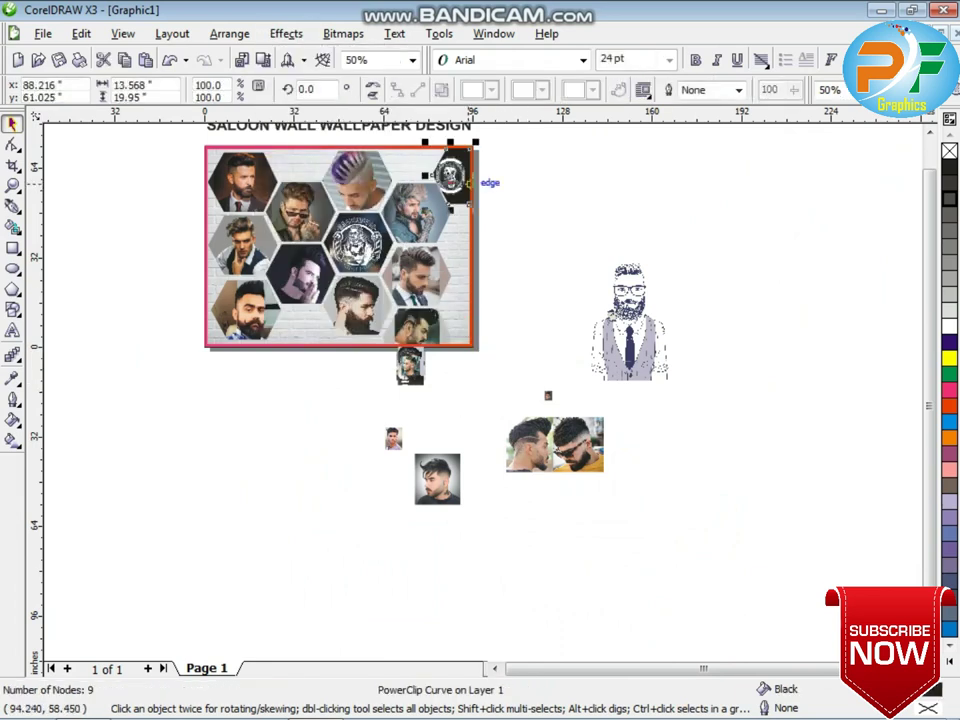
Gather the leftover photos and the bearded-man illustration below the wallpaper and delete them all
{"action": "left_click", "coordinate": [499, 435]}
{"action": "left_click_drag", "start_coordinate": [558, 456], "coordinate": [509, 497]}
{"action": "left_click_drag", "start_coordinate": [547, 395], "coordinate": [511, 439]}
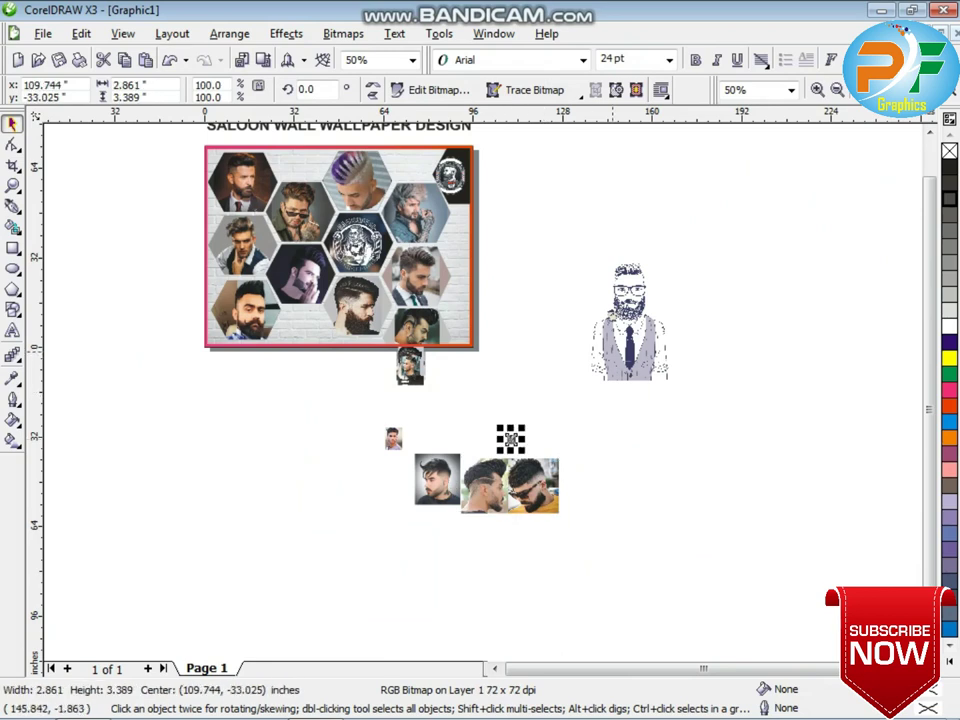
{"action": "left_click_drag", "start_coordinate": [624, 342], "coordinate": [584, 454]}
{"action": "left_click_drag", "start_coordinate": [661, 334], "coordinate": [330, 539]}
{"action": "key", "text": "Delete"}
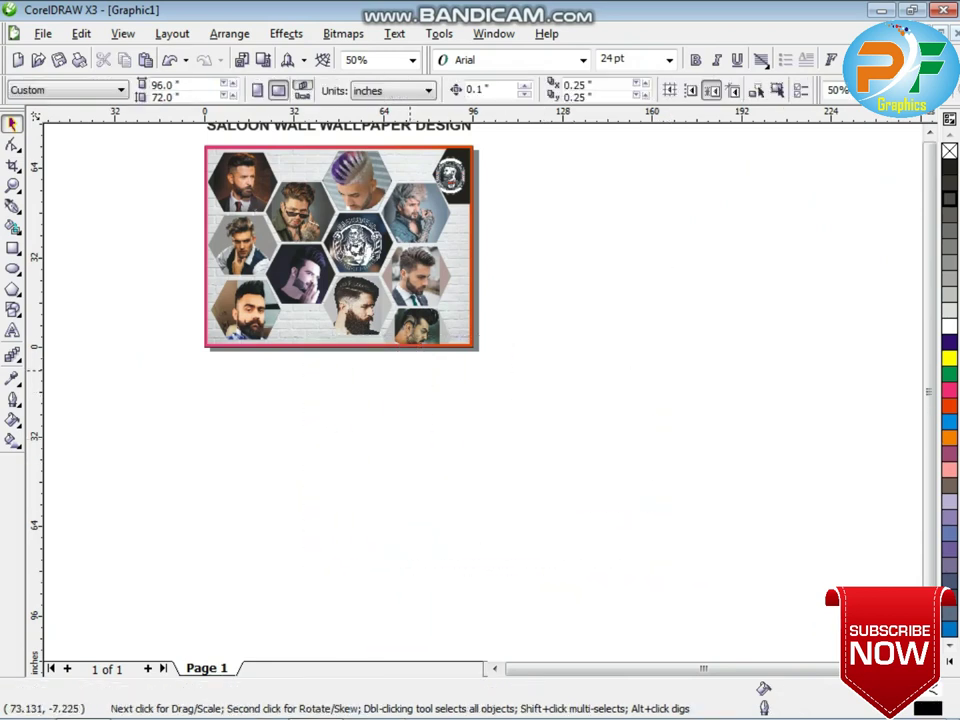
Open the corner hexagon's PowerClip contents and shift the oval emblem right to center it at about x 89.8, y 61.5 inches
{"action": "scroll", "coordinate": [442, 180], "scroll_direction": "up", "scroll_amount": 3}
{"action": "right_click", "coordinate": [514, 364]}
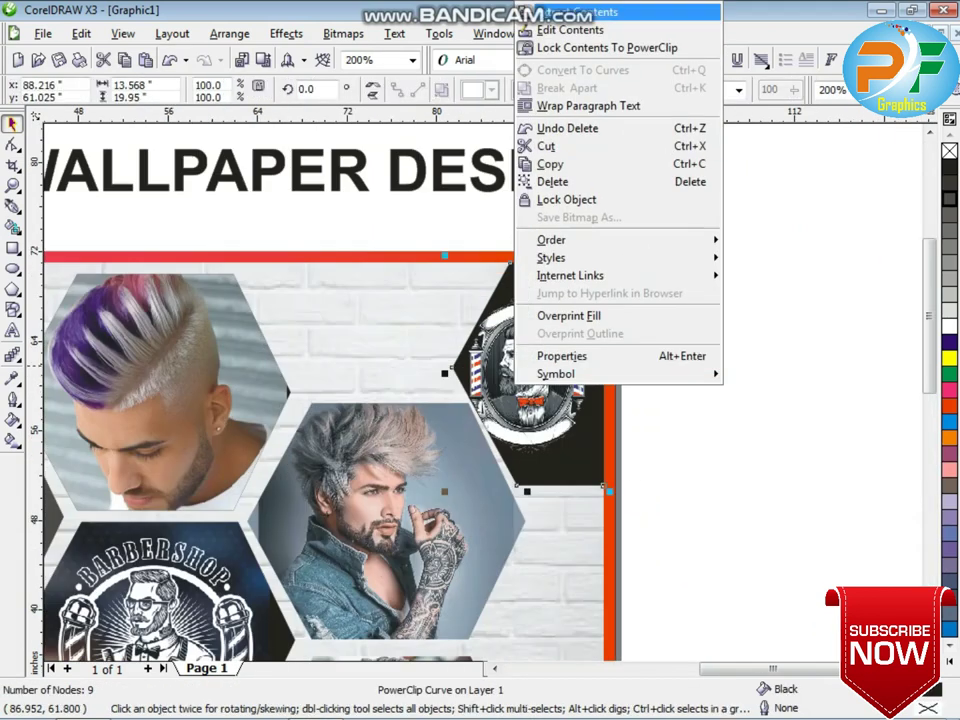
{"action": "left_click", "coordinate": [575, 28]}
{"action": "left_click_drag", "start_coordinate": [556, 358], "coordinate": [571, 352]}
{"action": "key", "text": "Right"}
{"action": "key", "text": "Right"}
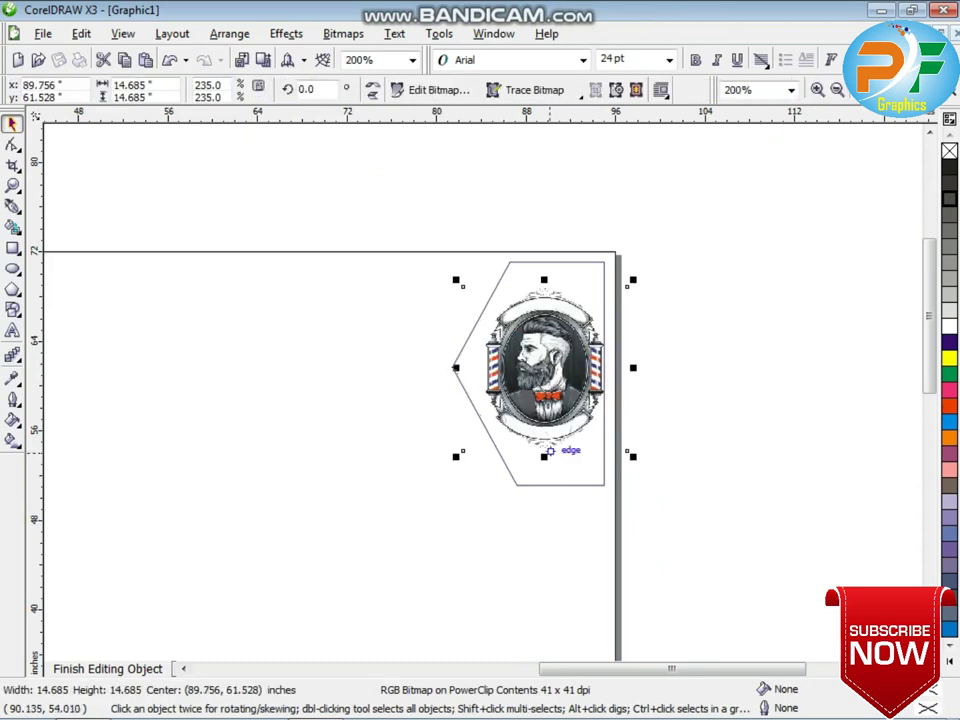
Stretch the oval emblem vertically to fit the corner hexagon's height and finish editing its contents
{"action": "left_click_drag", "start_coordinate": [545, 456], "coordinate": [546, 493]}
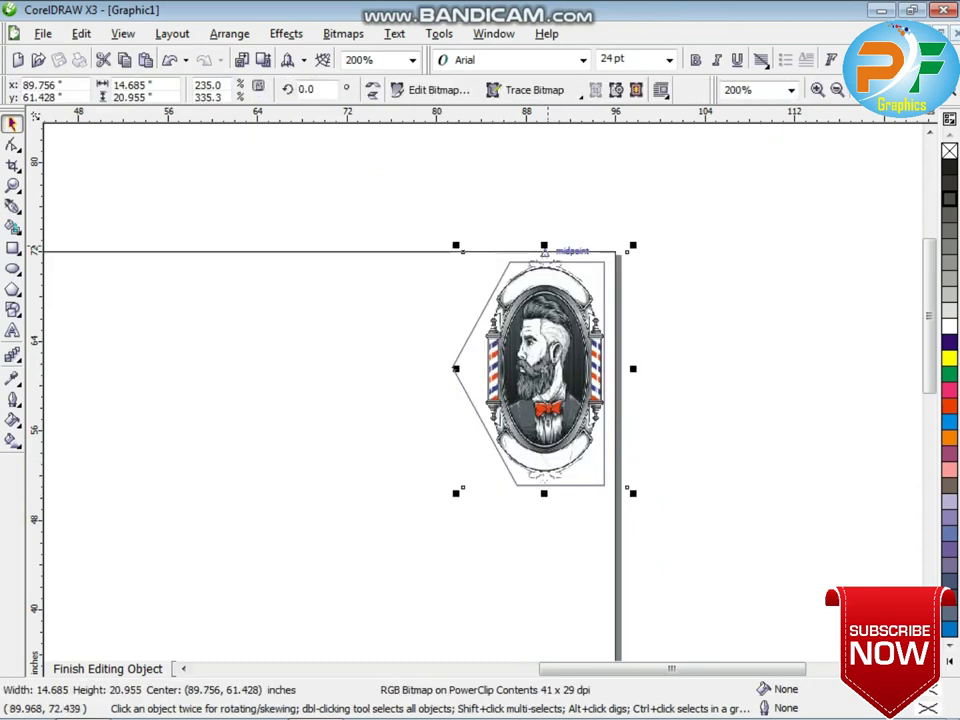
{"action": "left_click_drag", "start_coordinate": [544, 246], "coordinate": [544, 272]}
{"action": "right_click", "coordinate": [528, 305]}
{"action": "left_click", "coordinate": [612, 349]}
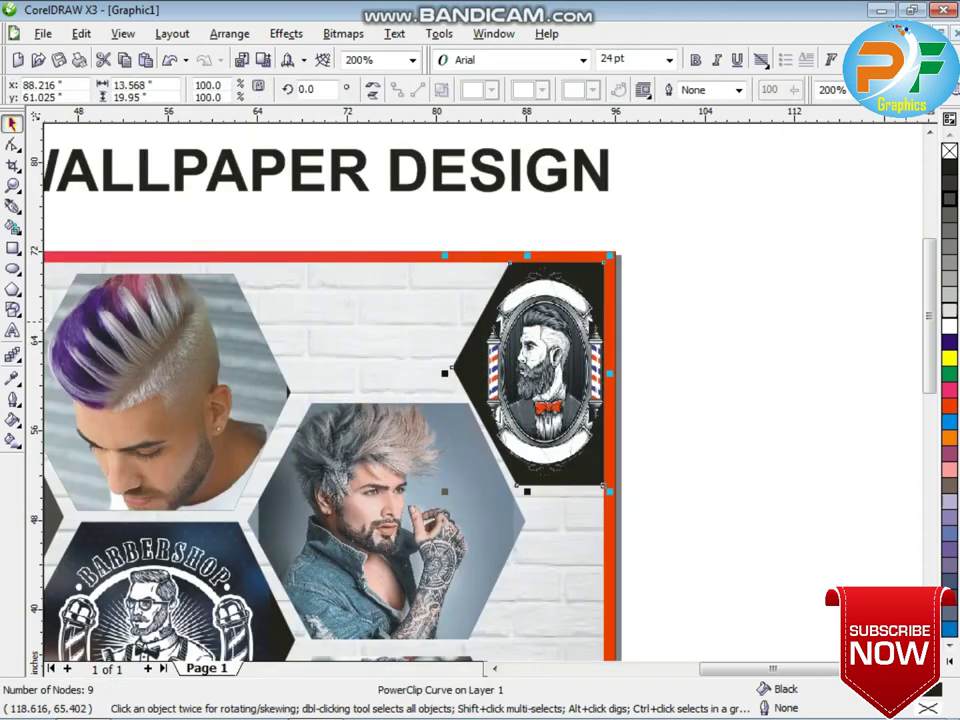
Try blue and white fills on the corner emblem's hexagon
{"action": "left_click", "coordinate": [950, 422]}
{"action": "left_click", "coordinate": [815, 384]}
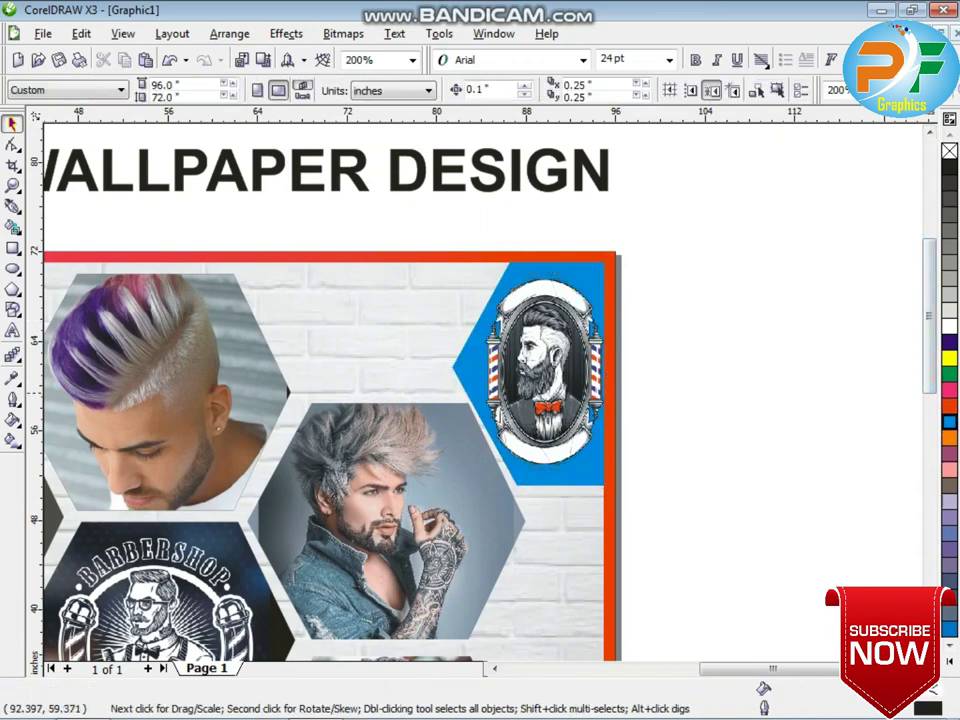
{"action": "left_click", "coordinate": [575, 392]}
{"action": "left_click", "coordinate": [950, 326]}
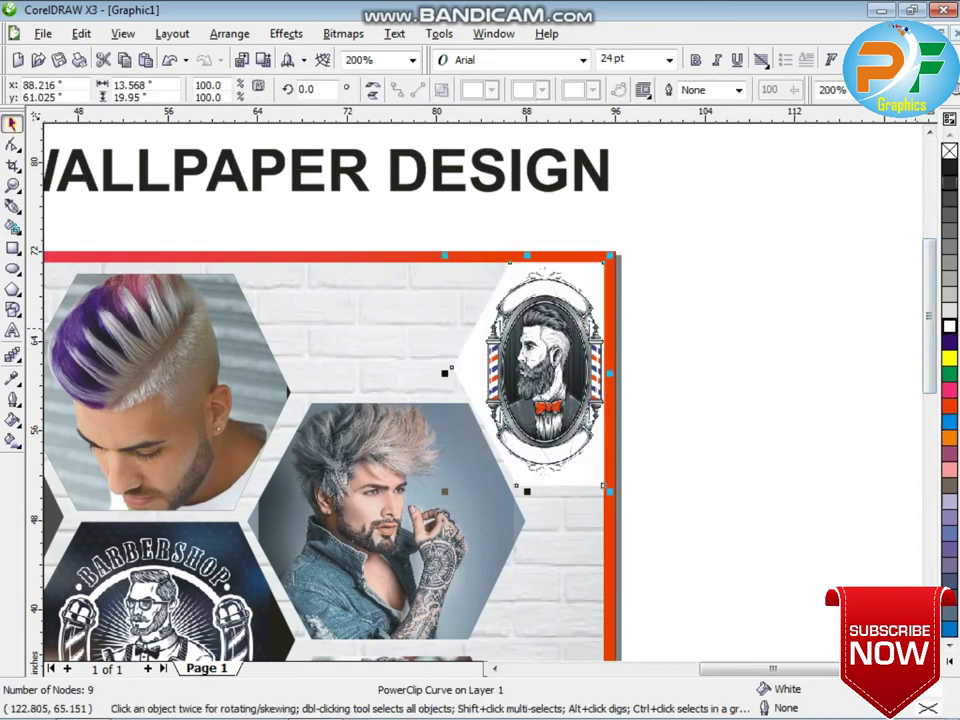
Fill the corner emblem's hexagon with 50% Black and deselect it
{"action": "left_click", "coordinate": [950, 183]}
{"action": "left_click", "coordinate": [950, 215]}
{"action": "left_click", "coordinate": [950, 247]}
{"action": "left_click", "coordinate": [800, 300]}
Frame the whole wallpaper closely and show it in full-screen preview
{"action": "scroll", "coordinate": [430, 382], "scroll_direction": "down", "scroll_amount": 2}
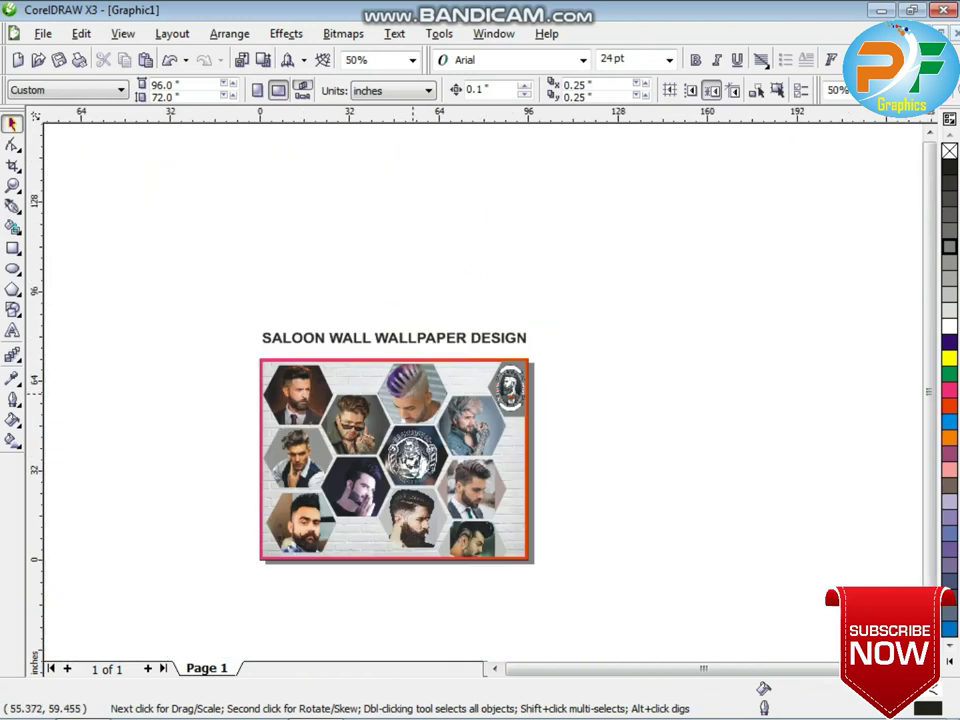
{"action": "scroll", "coordinate": [396, 449], "scroll_direction": "up", "scroll_amount": 1}
{"action": "left_click", "coordinate": [13, 186]}
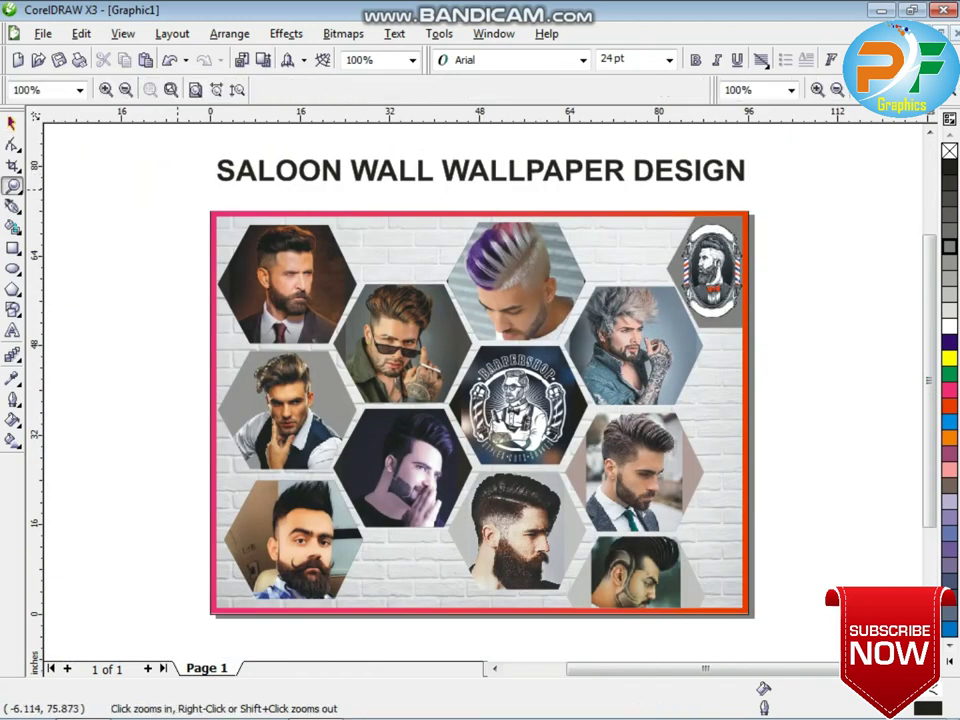
{"action": "left_click_drag", "start_coordinate": [178, 189], "coordinate": [766, 633]}
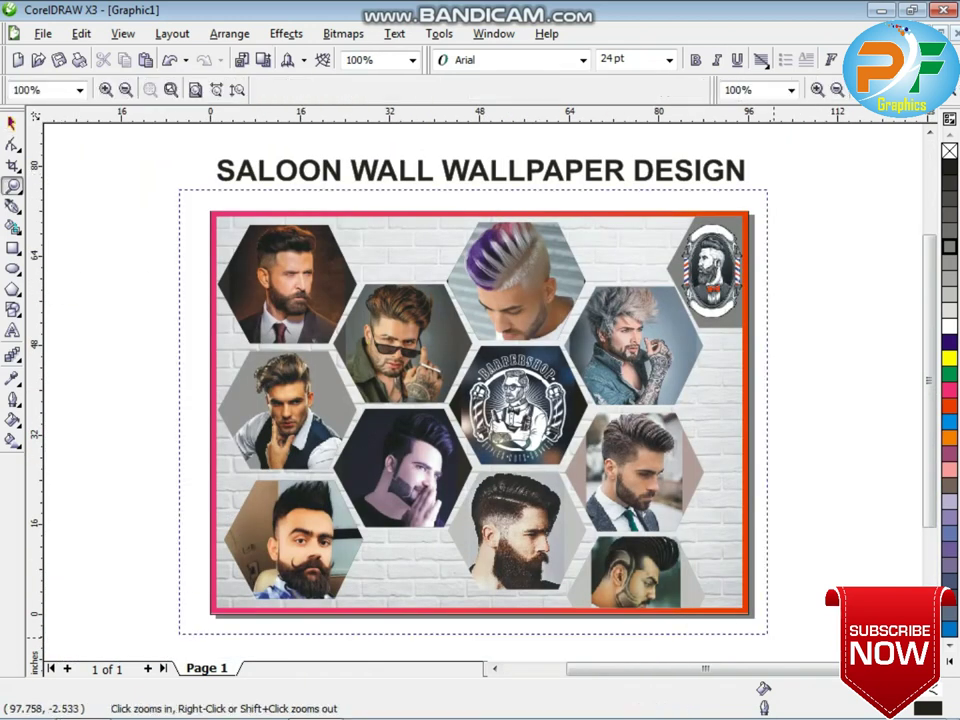
{"action": "key", "text": "F9"}
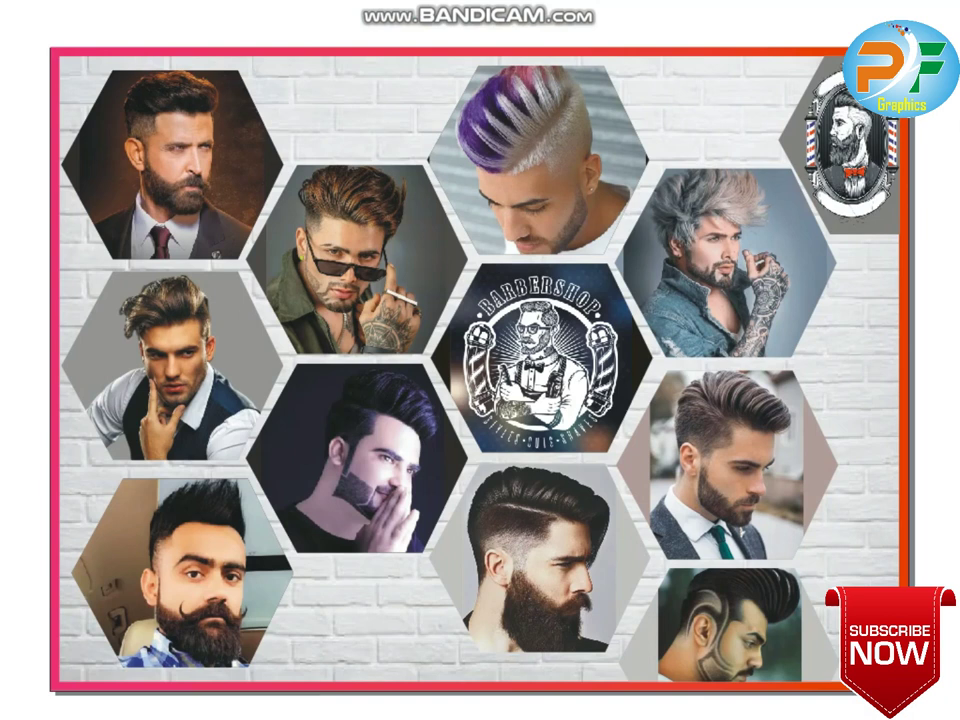